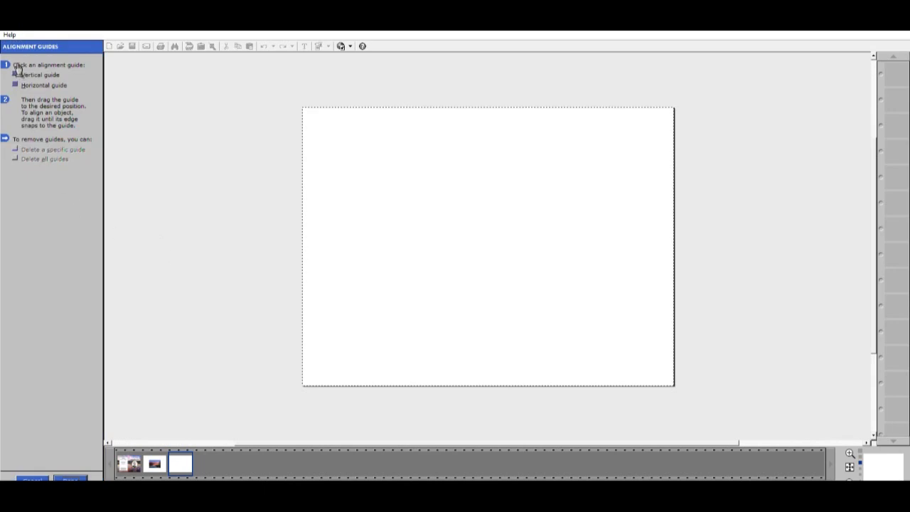
# Add a vertical alignment guide that splits the blank page into two halves
pyautogui.click(19, 74)
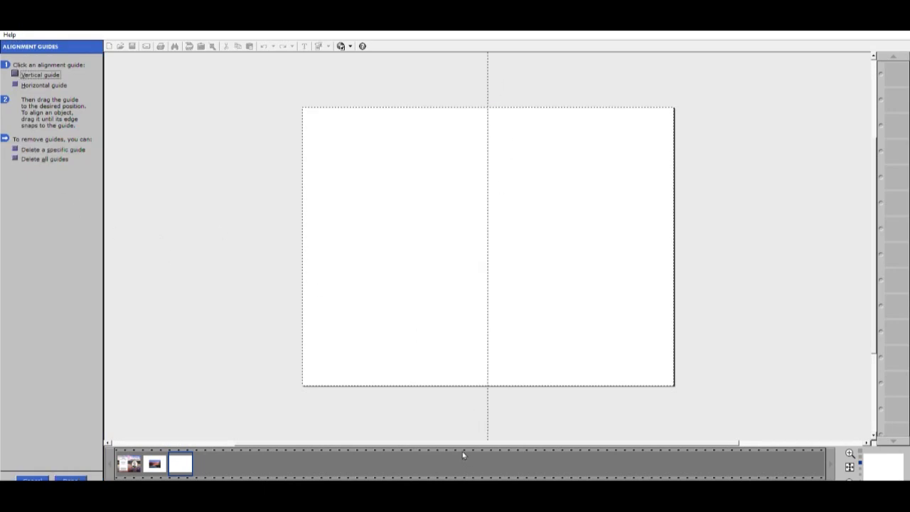
pyautogui.click(71, 479)
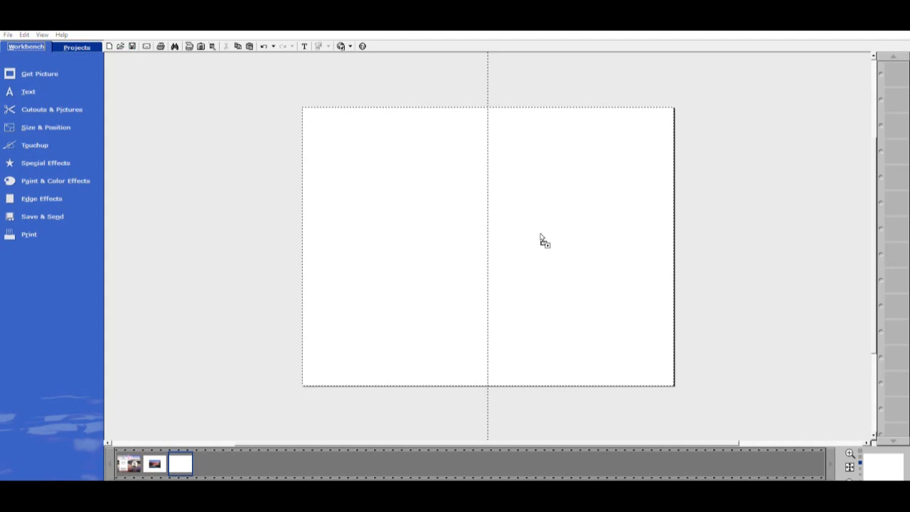
# Drop the lake sunset photo onto the page and stretch it to fill the entire page
pyautogui.moveTo(541, 237); pyautogui.dragTo(544, 213)
pyautogui.moveTo(584, 246); pyautogui.dragTo(429, 170)
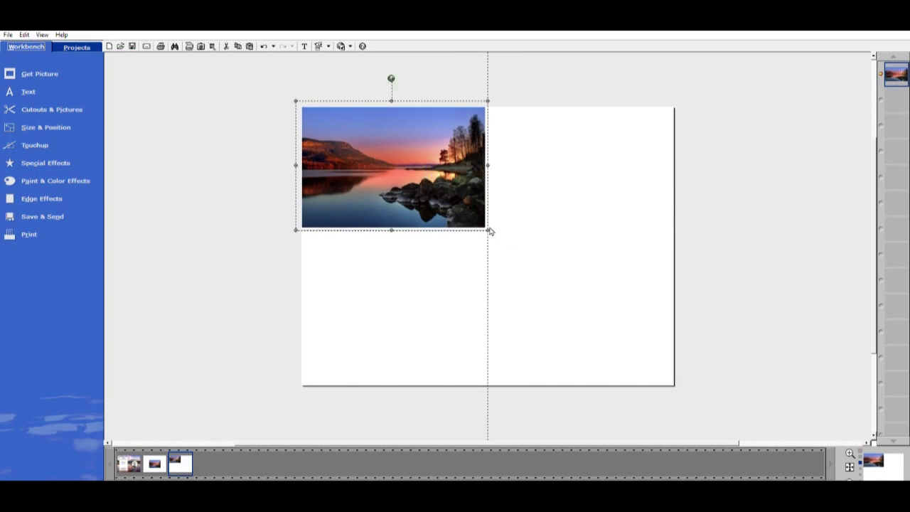
pyautogui.moveTo(496, 230); pyautogui.dragTo(727, 417)
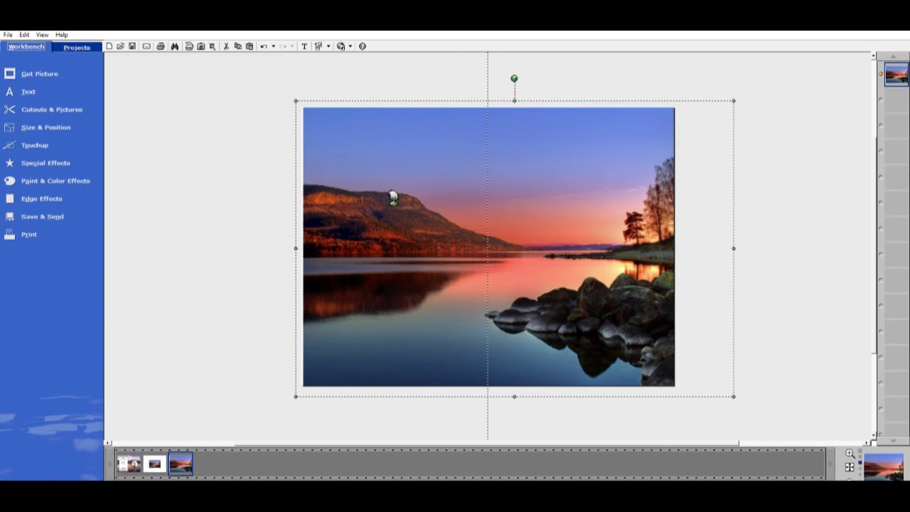
pyautogui.moveTo(393, 198); pyautogui.dragTo(375, 193)
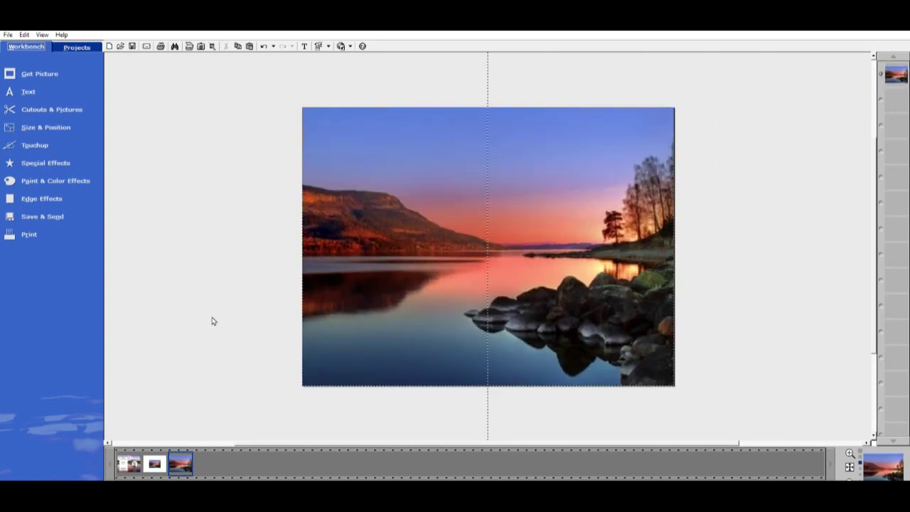
pyautogui.click(398, 168)
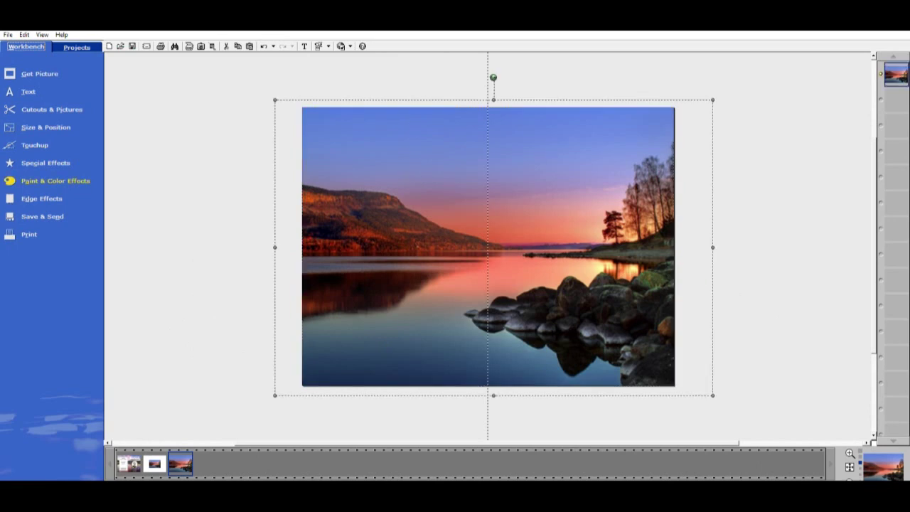
# Add a white square colored shape on top of the lake photo
pyautogui.click(73, 107)
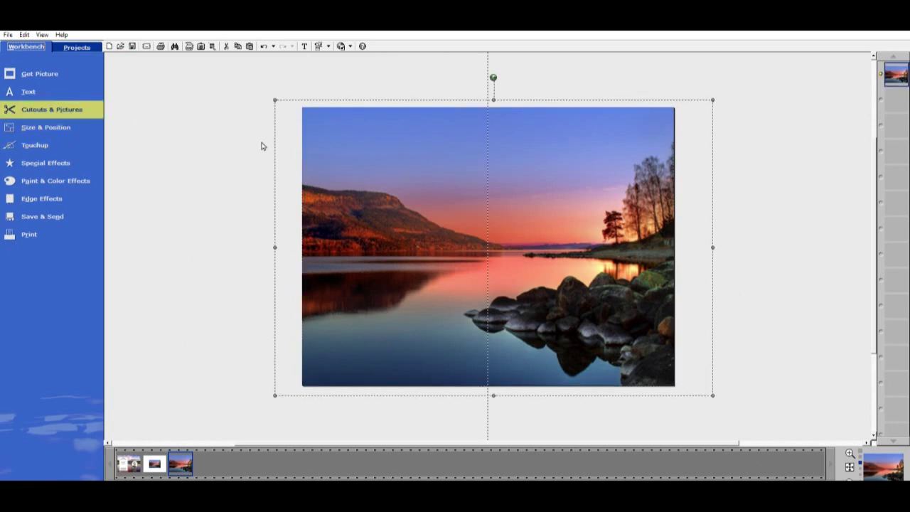
pyautogui.click(246, 140)
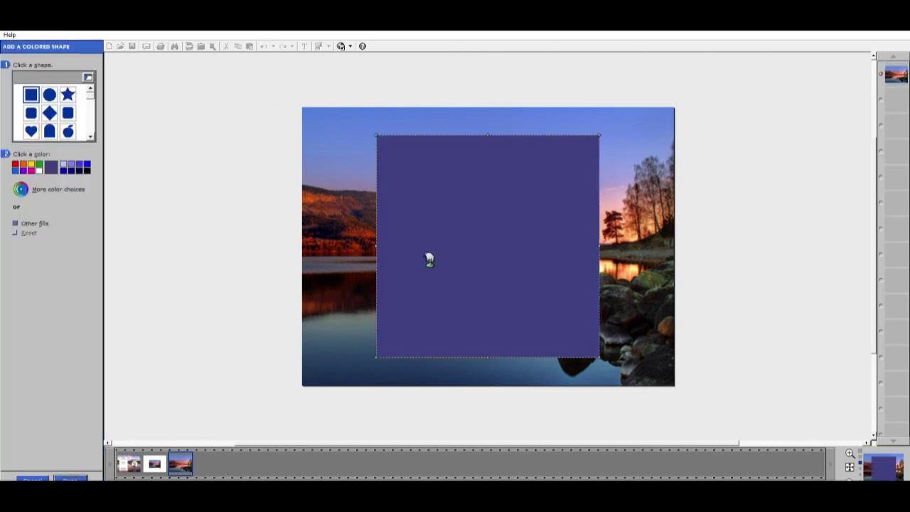
pyautogui.click(45, 168)
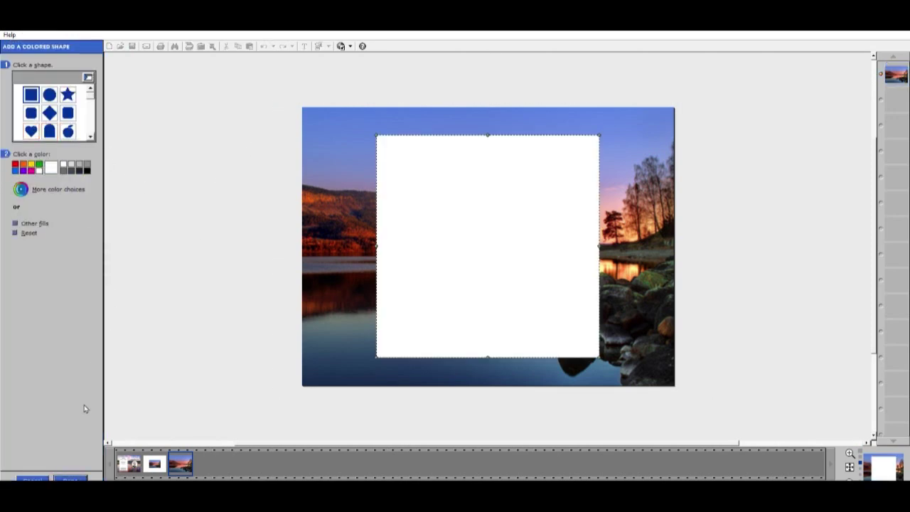
pyautogui.click(70, 478)
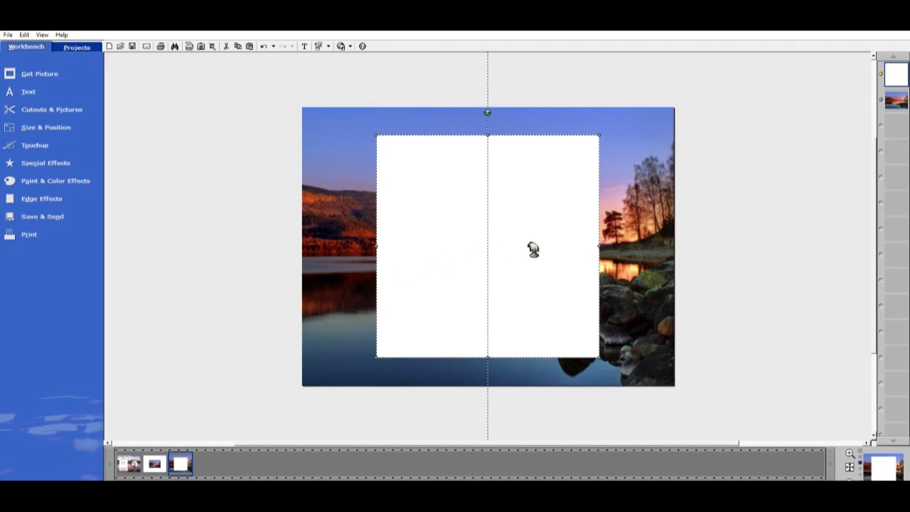
# Move and resize the white shape into a tall panel covering the photo's left half
pyautogui.moveTo(541, 252); pyautogui.dragTo(485, 250)
pyautogui.moveTo(545, 245); pyautogui.dragTo(463, 244)
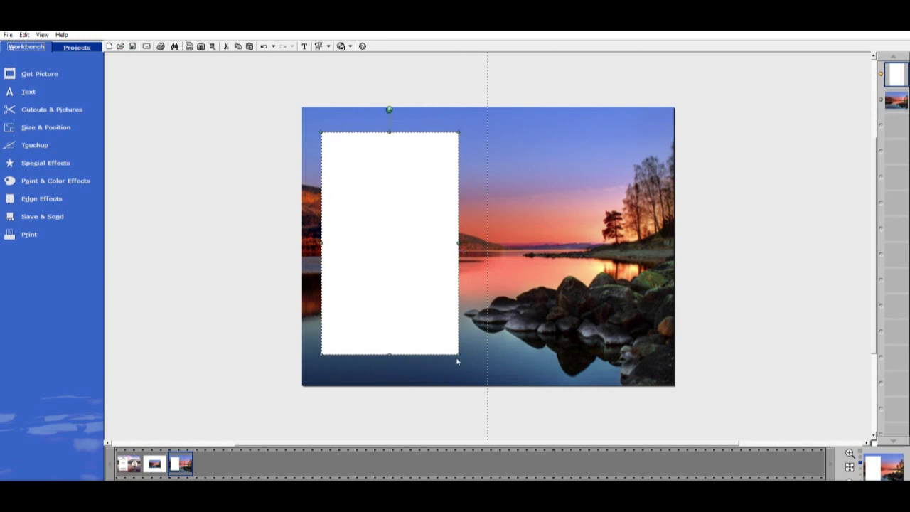
pyautogui.moveTo(457, 362); pyautogui.dragTo(479, 363)
pyautogui.moveTo(400, 134); pyautogui.dragTo(400, 126)
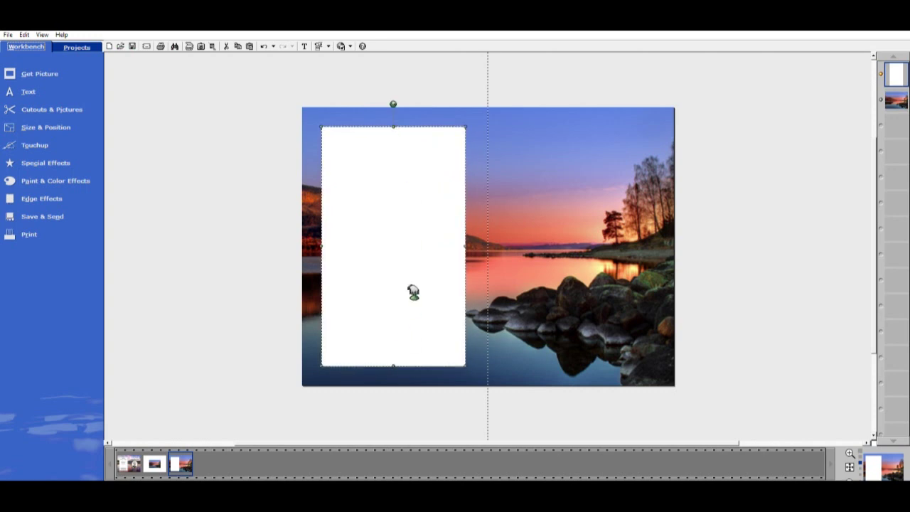
pyautogui.click(253, 222)
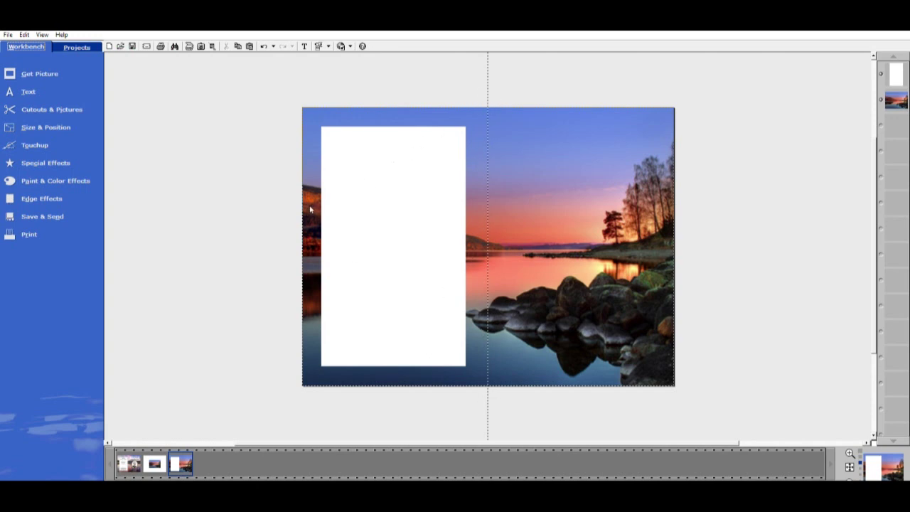
pyautogui.click(458, 231)
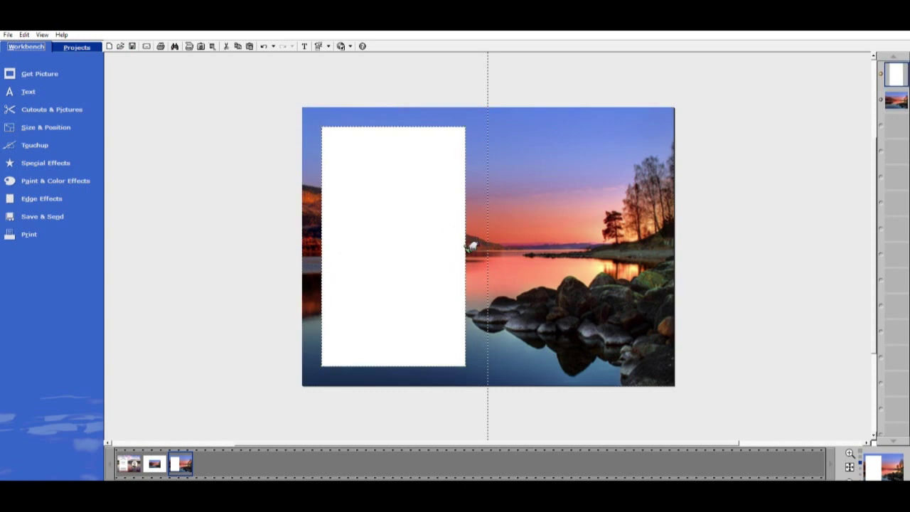
pyautogui.moveTo(472, 244); pyautogui.dragTo(474, 246)
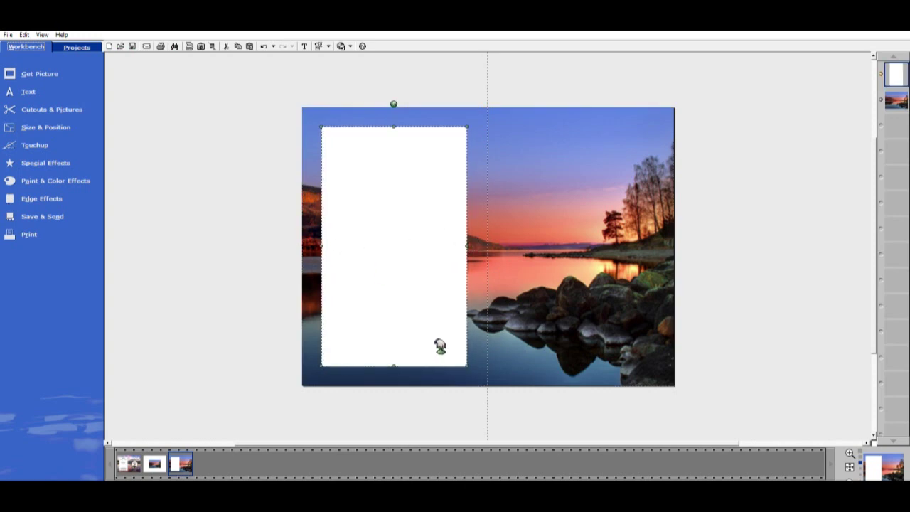
pyautogui.click(409, 331)
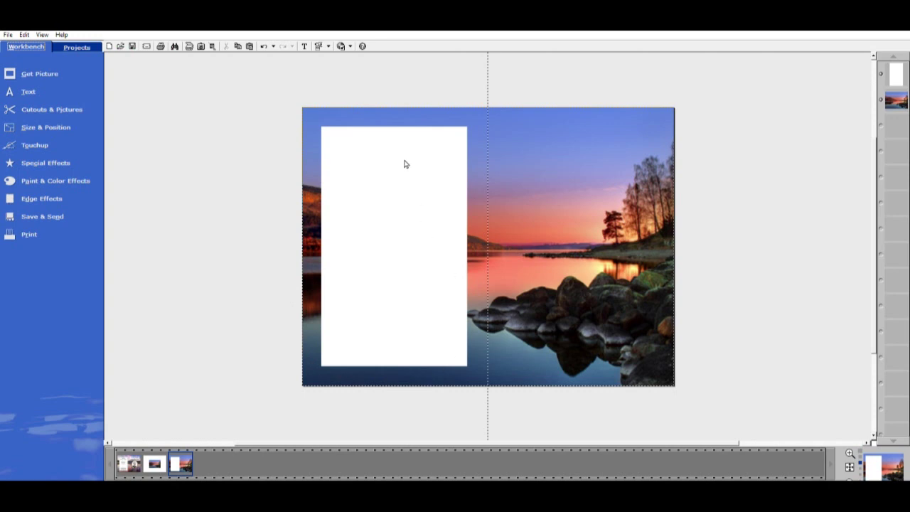
pyautogui.click(324, 246)
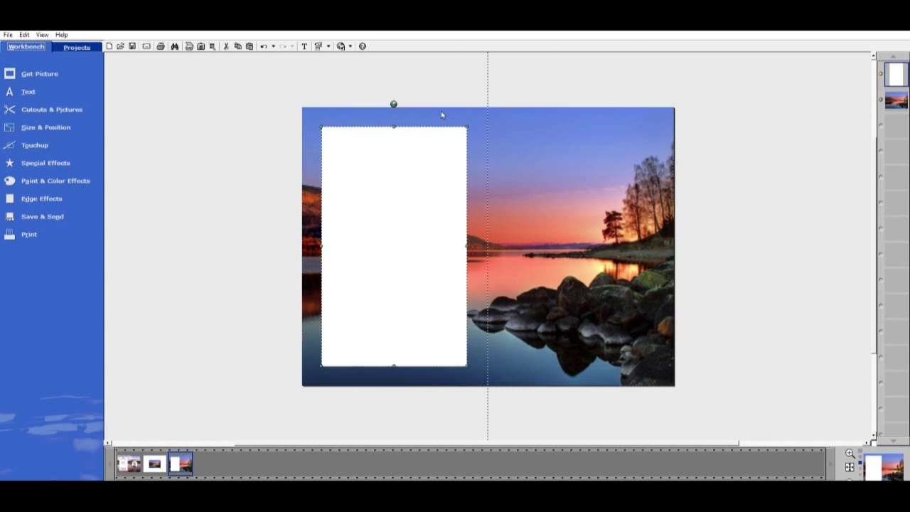
pyautogui.click(390, 269)
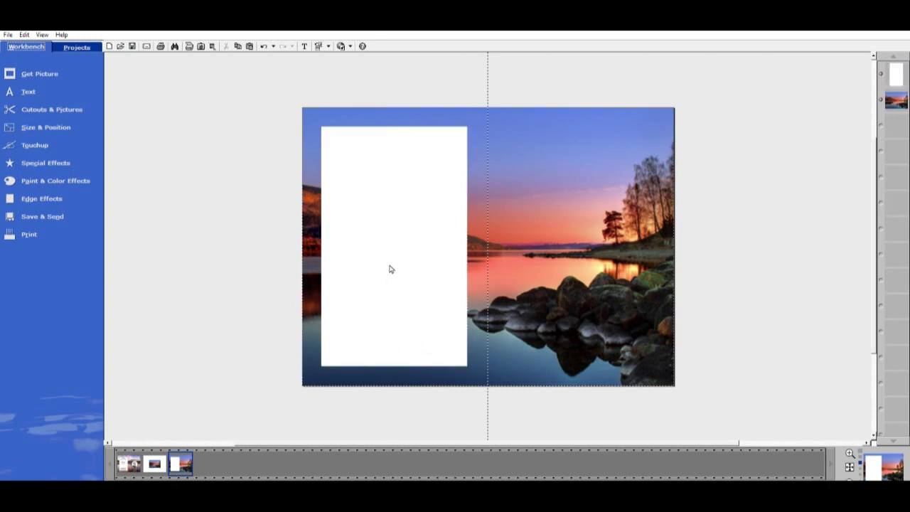
pyautogui.click(377, 225)
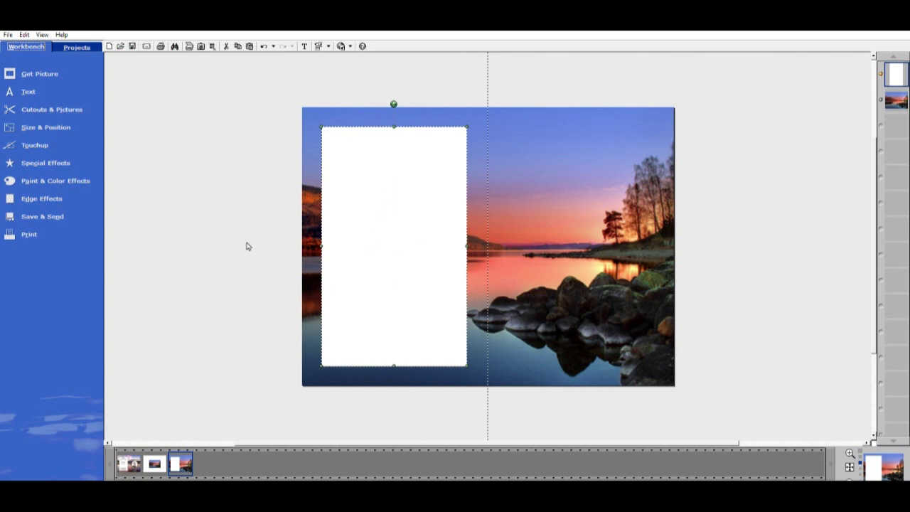
# Preview Designer edges on the panel: Double Beveled, Water Drops, Plain Traditional, Doily Frame
pyautogui.click(46, 193)
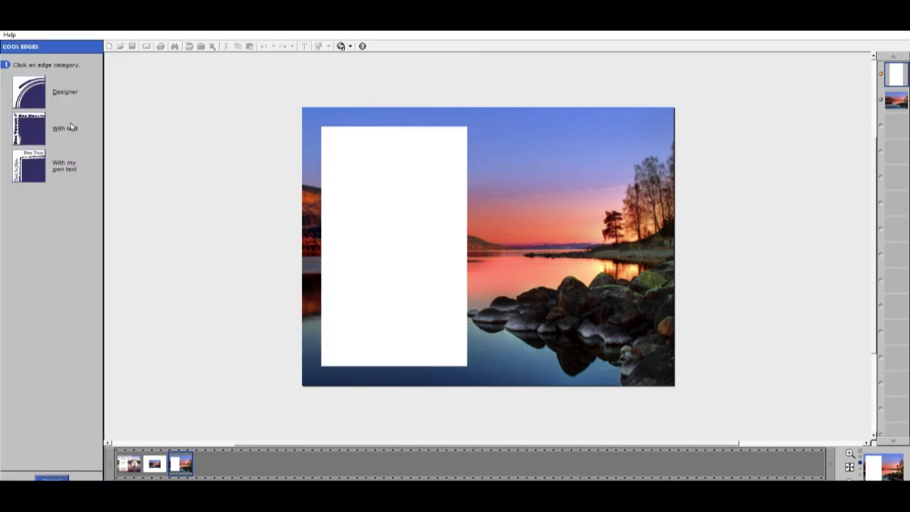
pyautogui.click(29, 81)
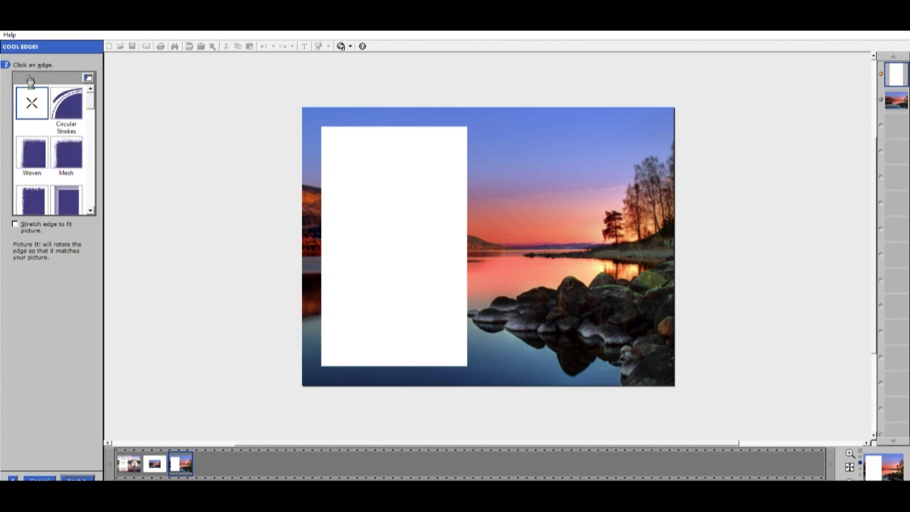
pyautogui.click(90, 210)
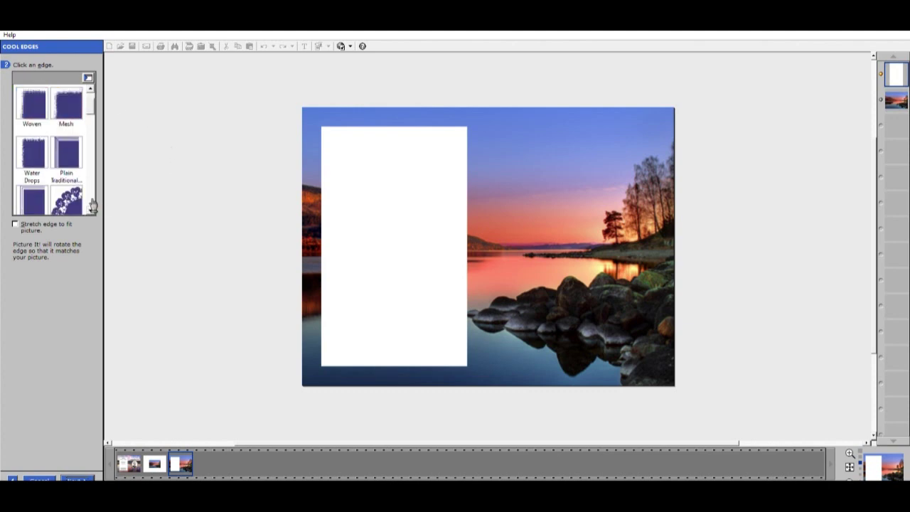
pyautogui.click(91, 209)
pyautogui.click(32, 150)
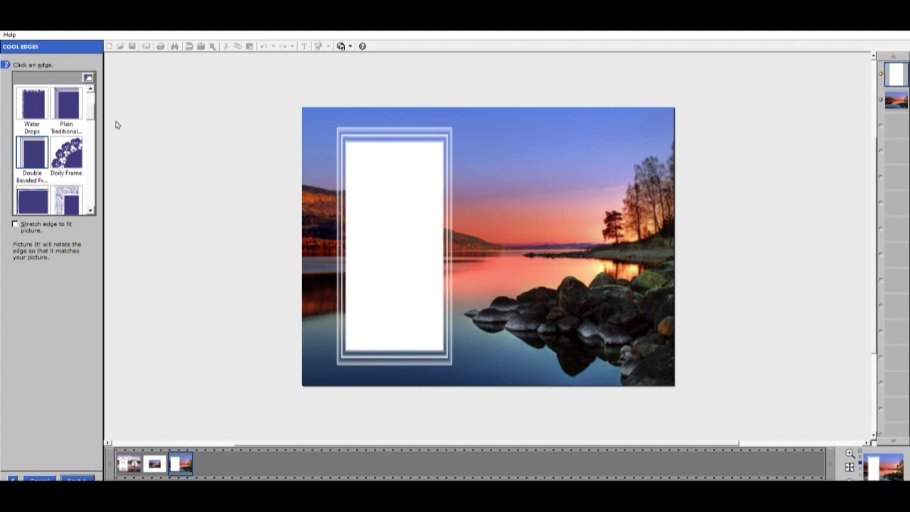
pyautogui.click(32, 103)
pyautogui.click(68, 103)
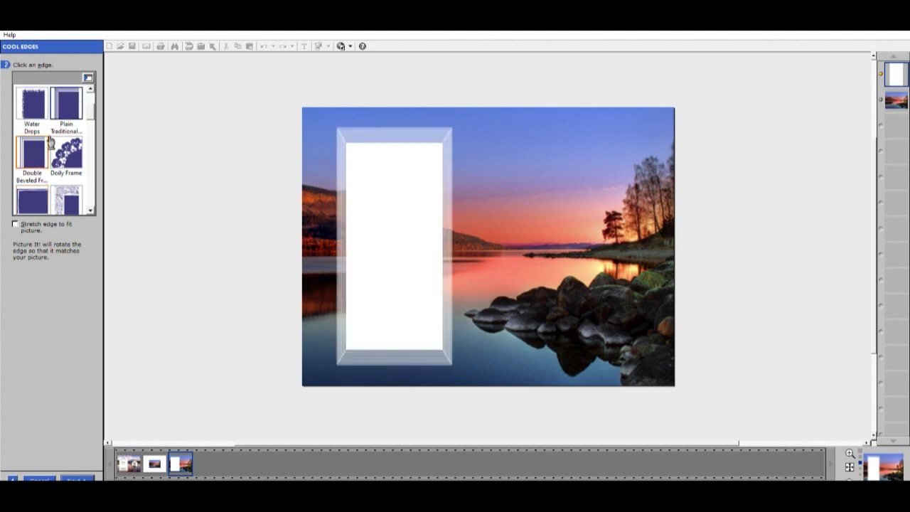
pyautogui.click(33, 152)
pyautogui.click(66, 152)
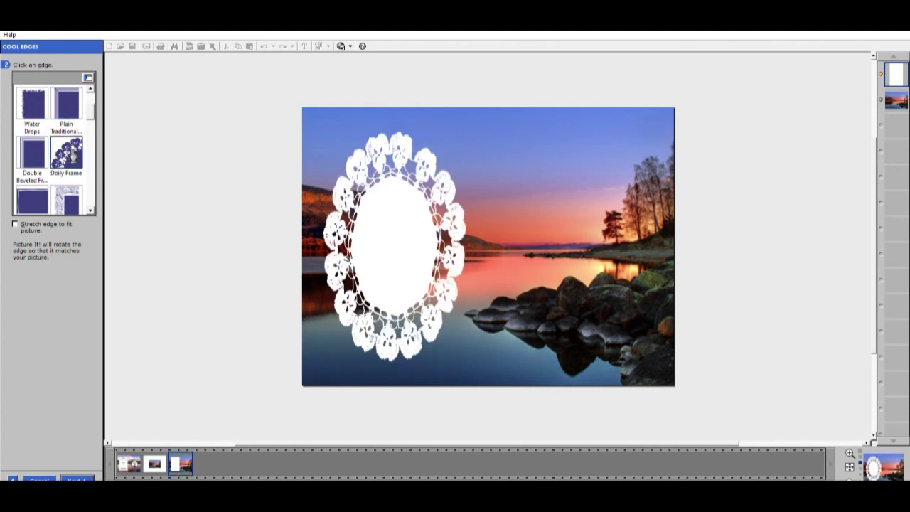
pyautogui.click(41, 196)
# Preview the Heart Shape, Tailored and Dominoes edges on the panel
pyautogui.scroll(-1, 68, 200)
pyautogui.click(68, 201)
pyautogui.click(91, 207)
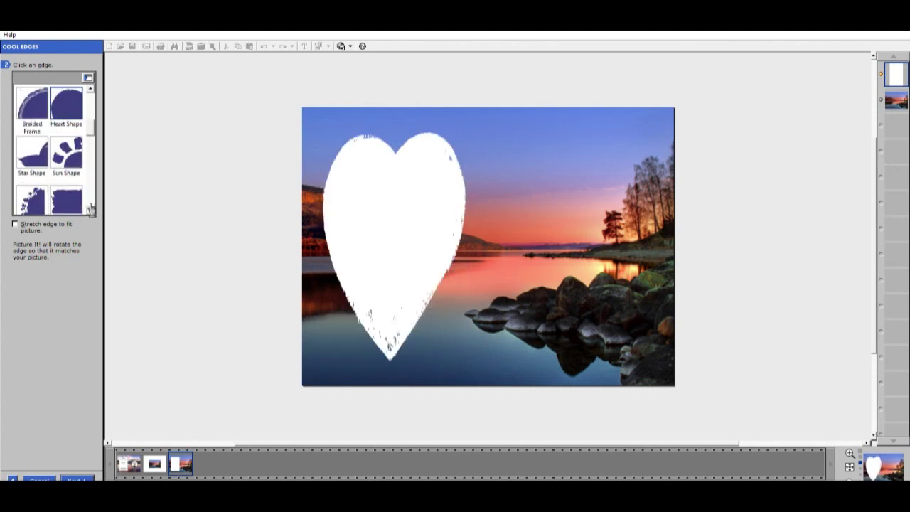
pyautogui.click(91, 207)
pyautogui.click(90, 207)
pyautogui.click(91, 207)
pyautogui.click(90, 207)
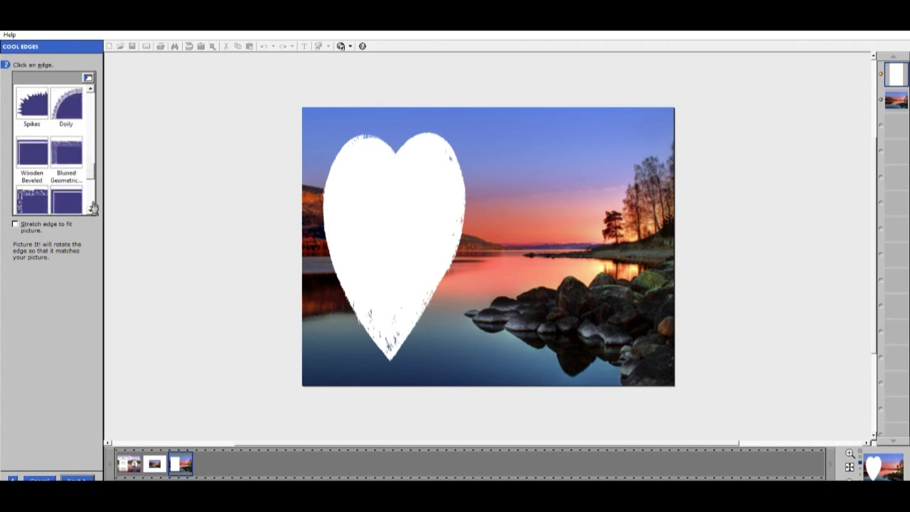
pyautogui.click(75, 201)
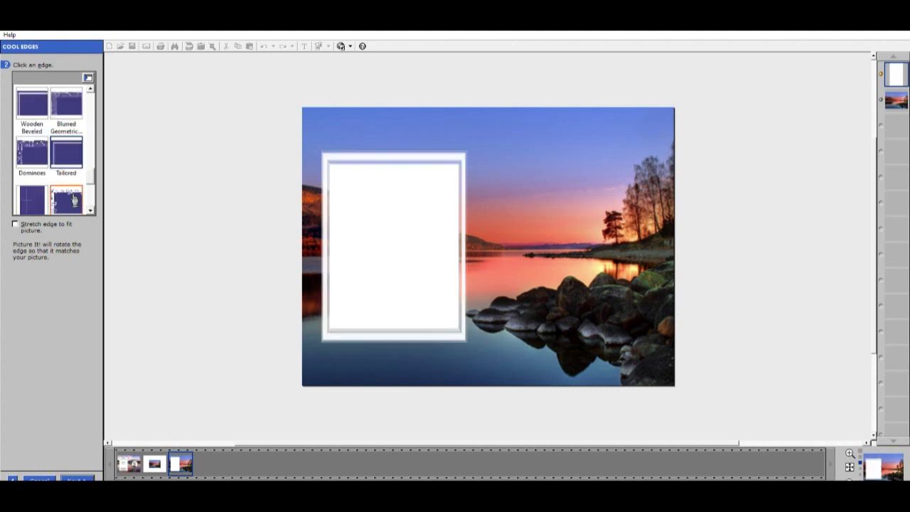
pyautogui.click(44, 153)
pyautogui.click(66, 152)
# Preview the Graph Paper, Scalloped Postcard, Sparkling Star and Plain Traditional edges
pyautogui.click(37, 198)
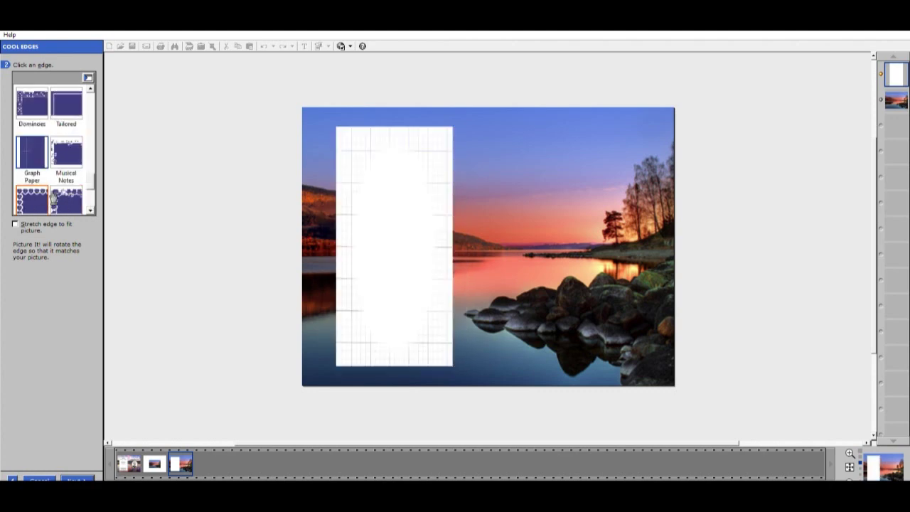
pyautogui.click(90, 207)
pyautogui.click(90, 207)
pyautogui.click(90, 207)
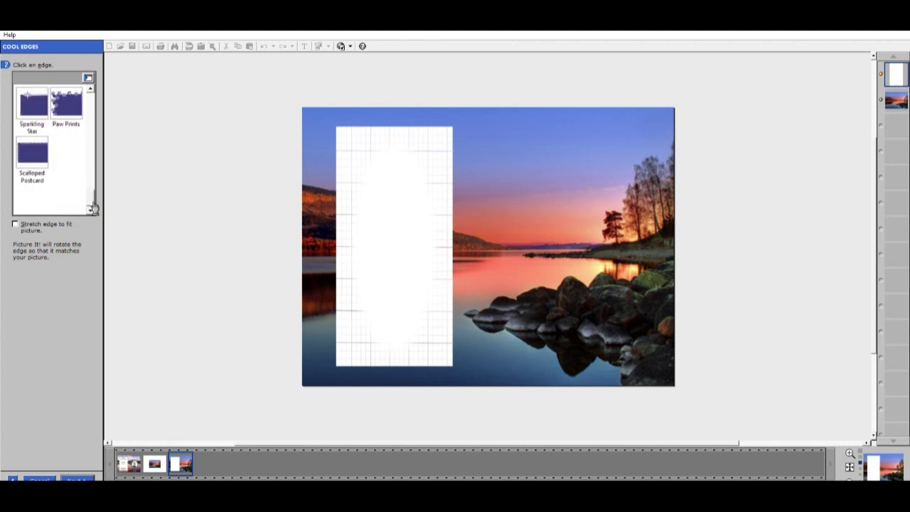
pyautogui.click(42, 149)
pyautogui.click(36, 99)
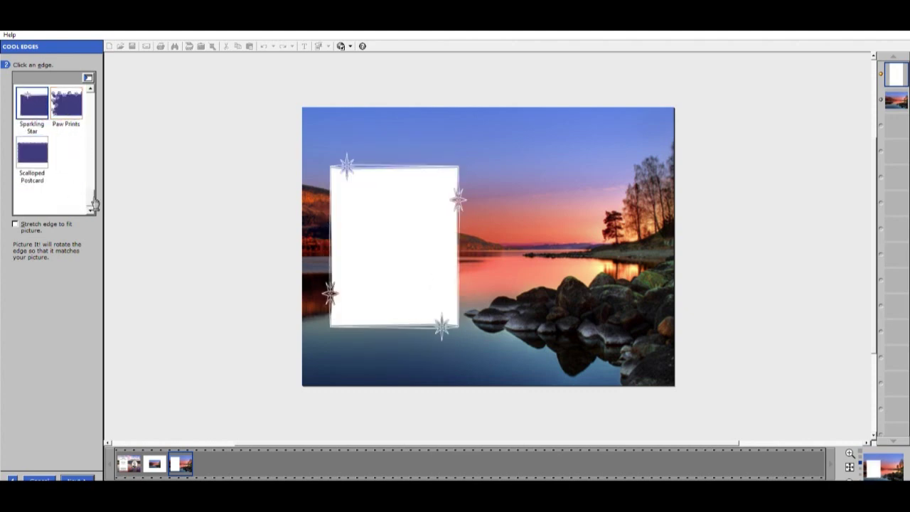
pyautogui.moveTo(95, 197); pyautogui.dragTo(100, 74)
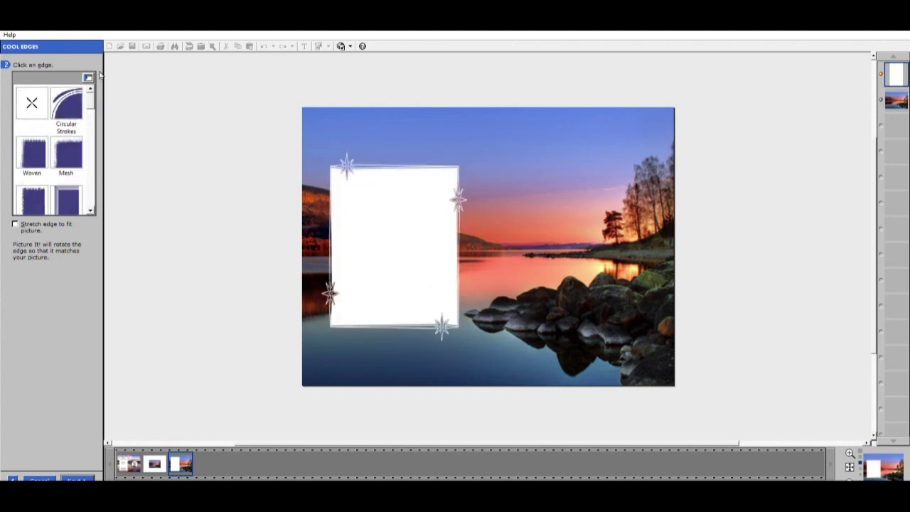
pyautogui.click(91, 210)
pyautogui.click(71, 145)
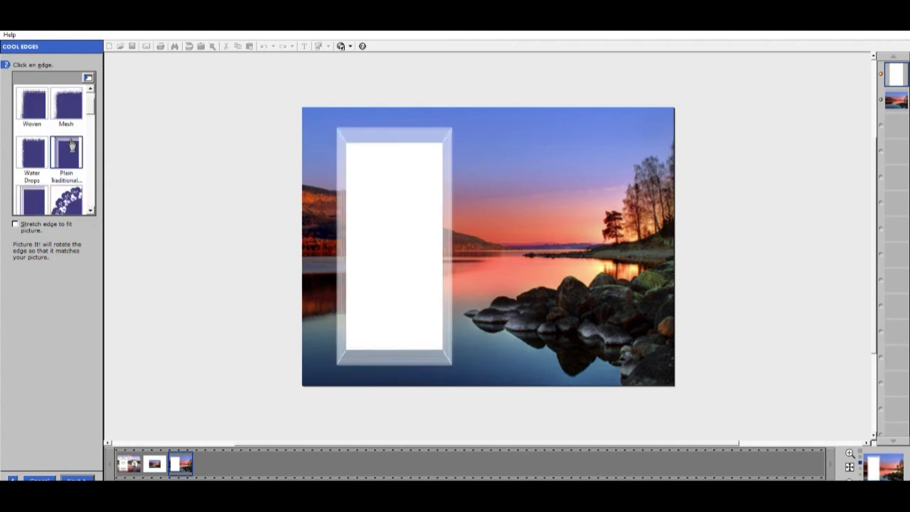
# Apply the Double Beveled Frame edge with 'Stretch edge to fit picture' ticked
pyautogui.click(36, 201)
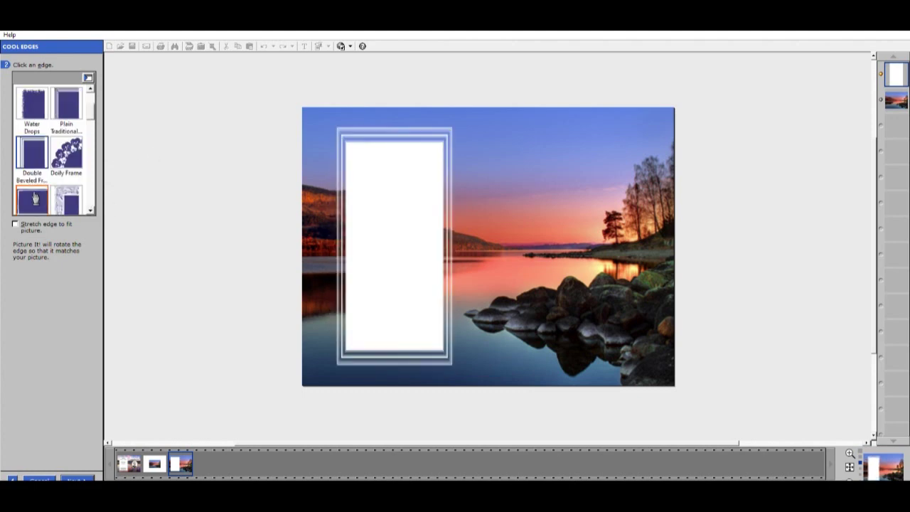
pyautogui.click(90, 211)
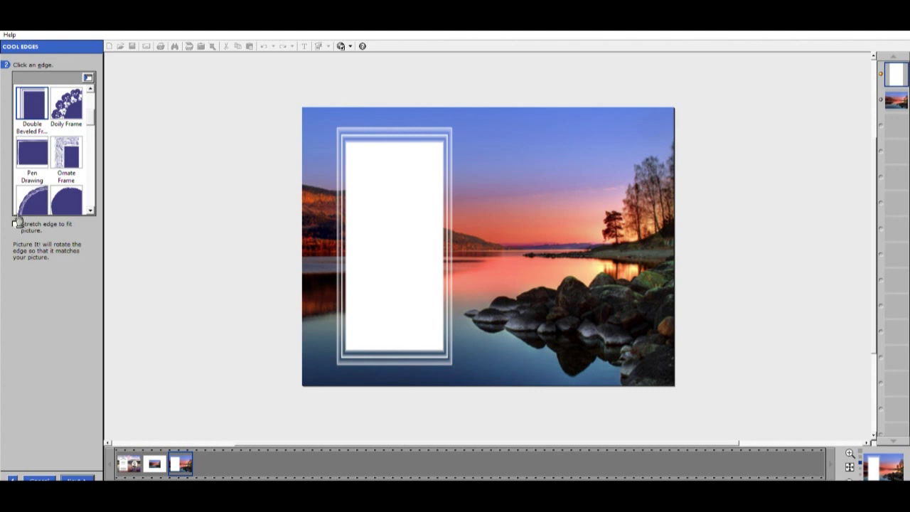
pyautogui.click(15, 224)
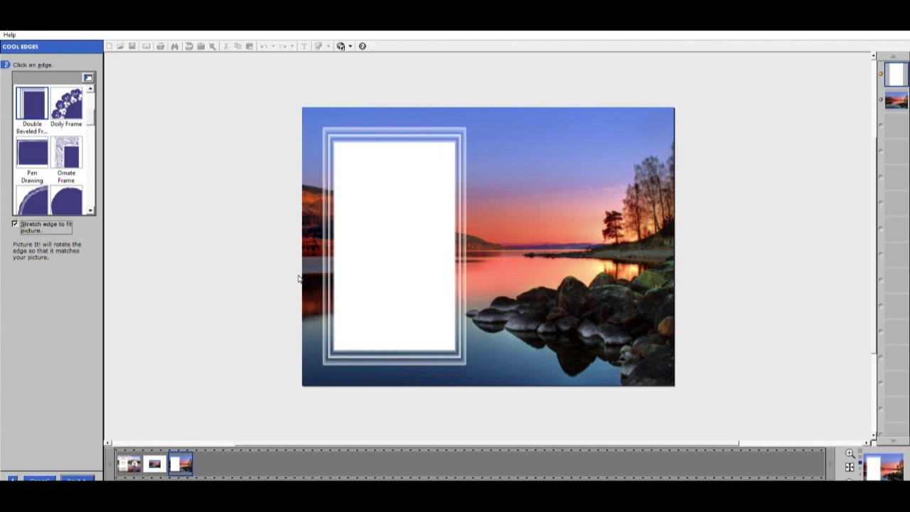
pyautogui.click(78, 476)
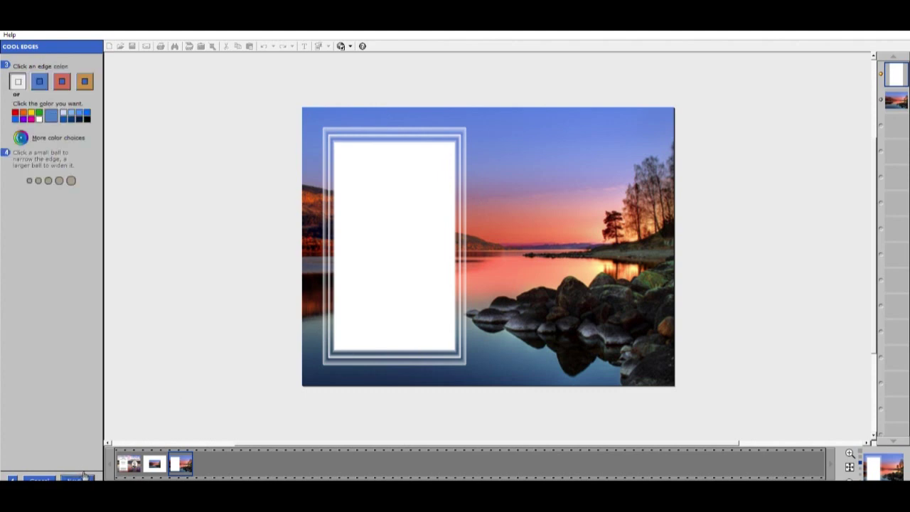
# Finish the framed edge and enlarge the panel slightly by its corner handles
pyautogui.click(77, 479)
pyautogui.click(84, 478)
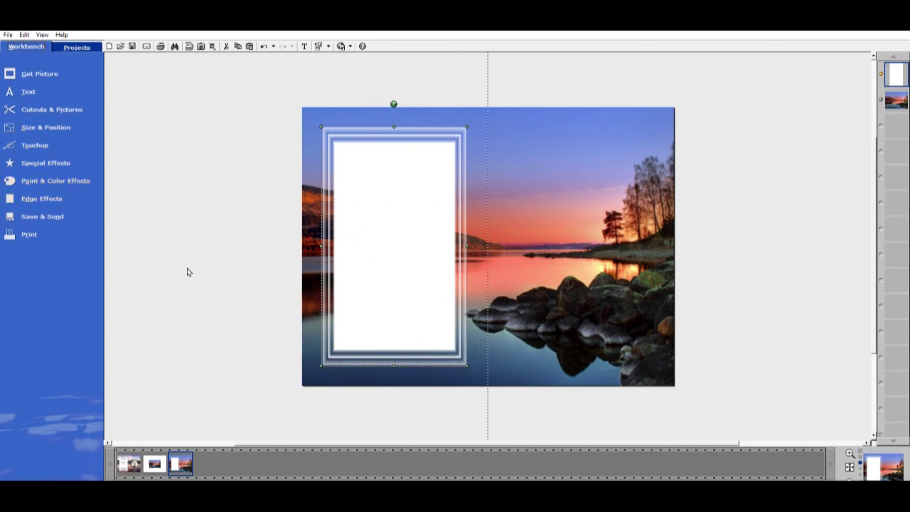
pyautogui.click(329, 154)
pyautogui.click(337, 135)
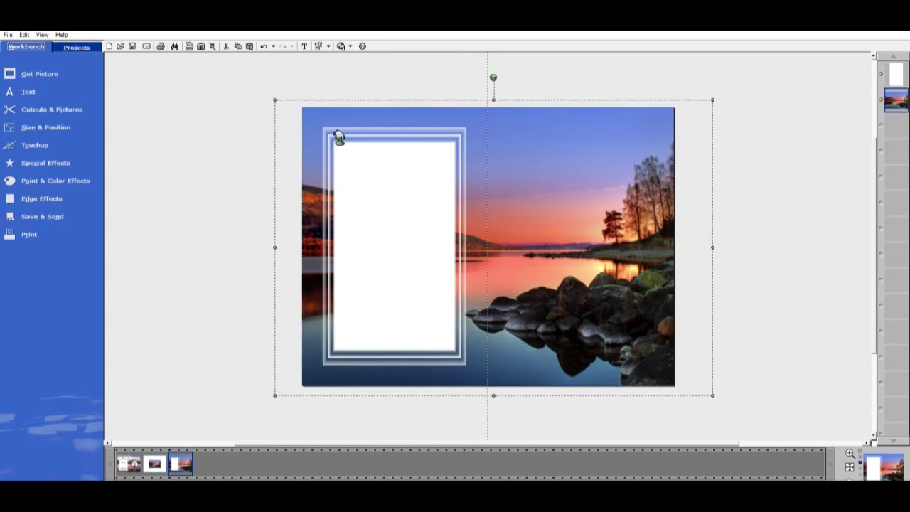
pyautogui.click(220, 187)
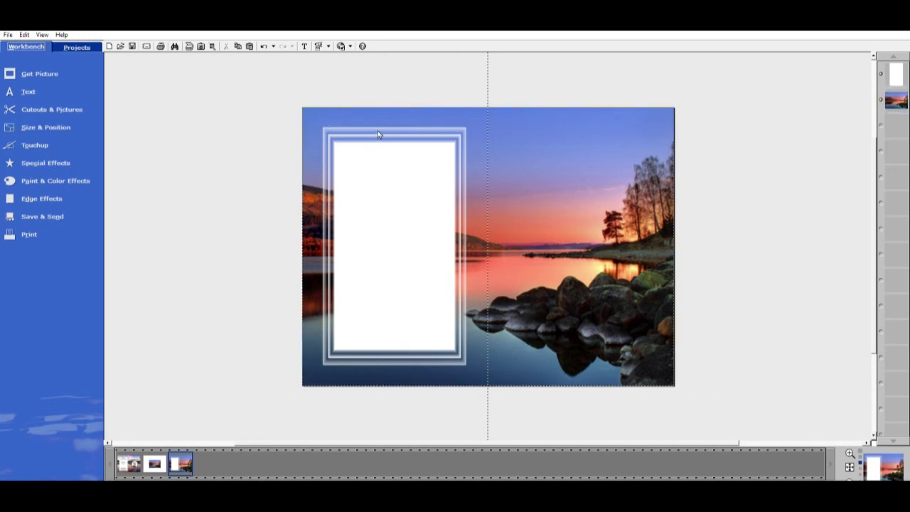
pyautogui.click(380, 138)
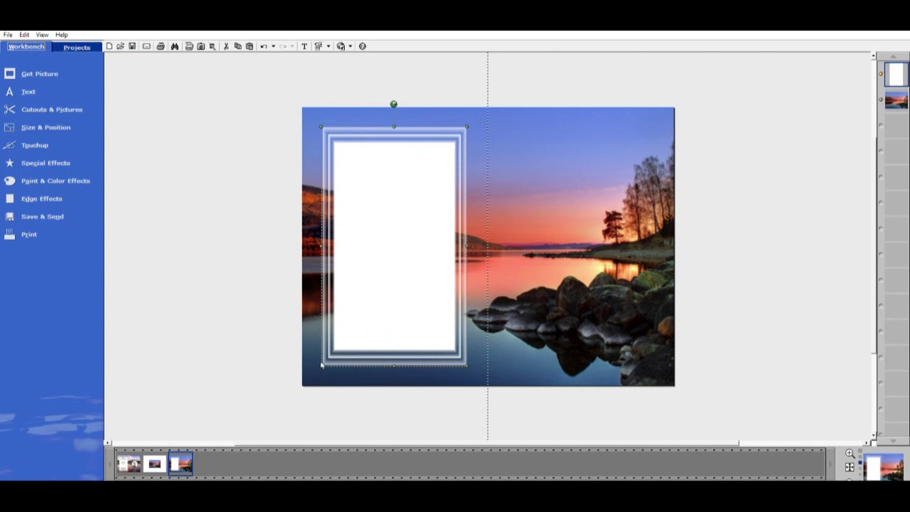
pyautogui.moveTo(322, 366); pyautogui.dragTo(324, 370)
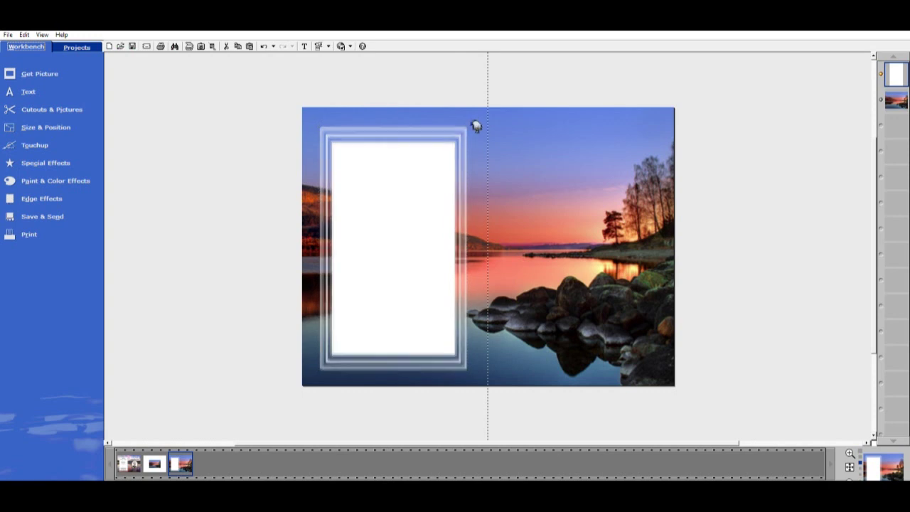
pyautogui.moveTo(476, 126); pyautogui.dragTo(479, 122)
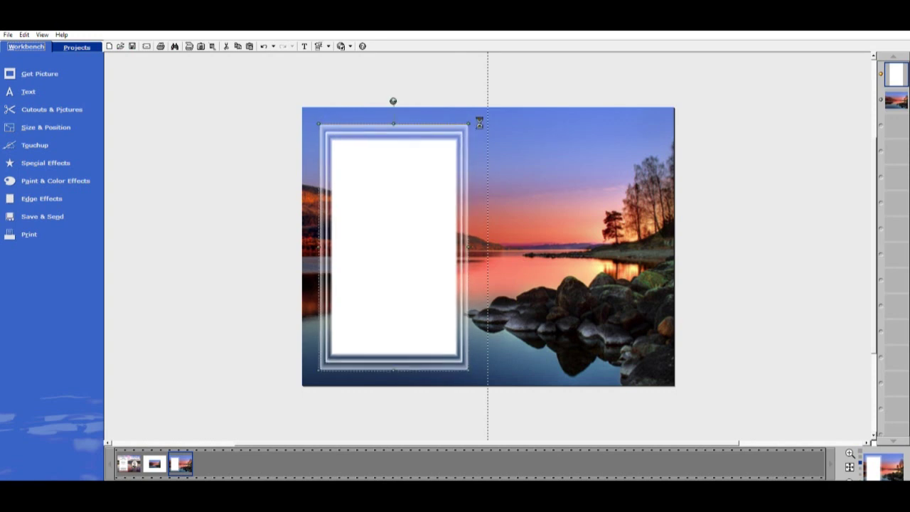
pyautogui.click(477, 246)
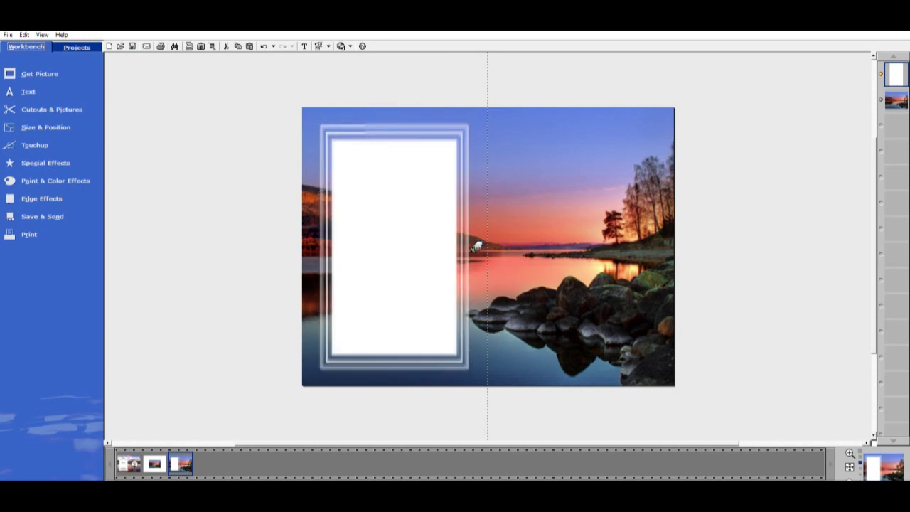
pyautogui.click(477, 245)
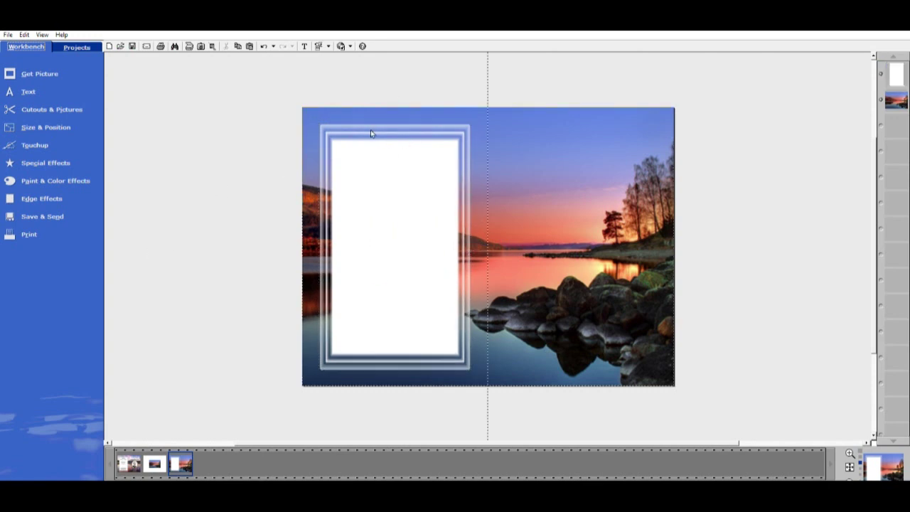
pyautogui.click(325, 119)
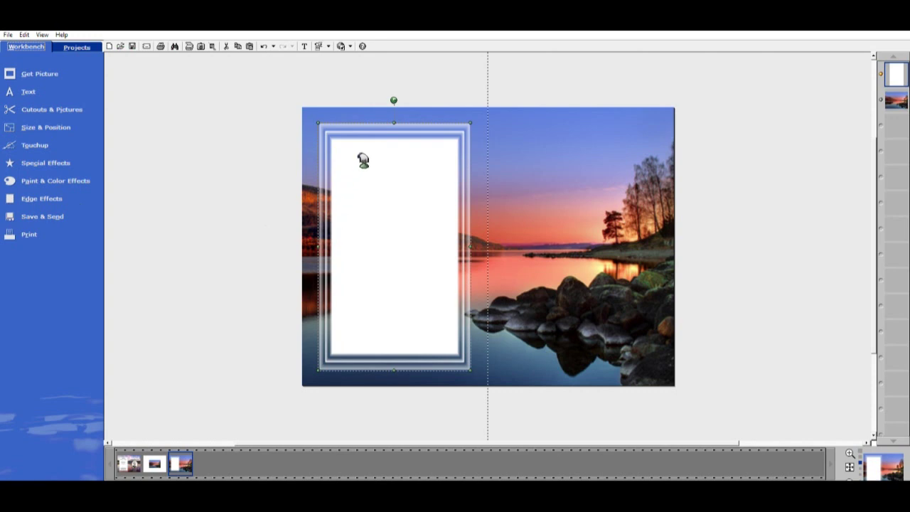
# Give the framed panel a Soft shadow
pyautogui.click(48, 158)
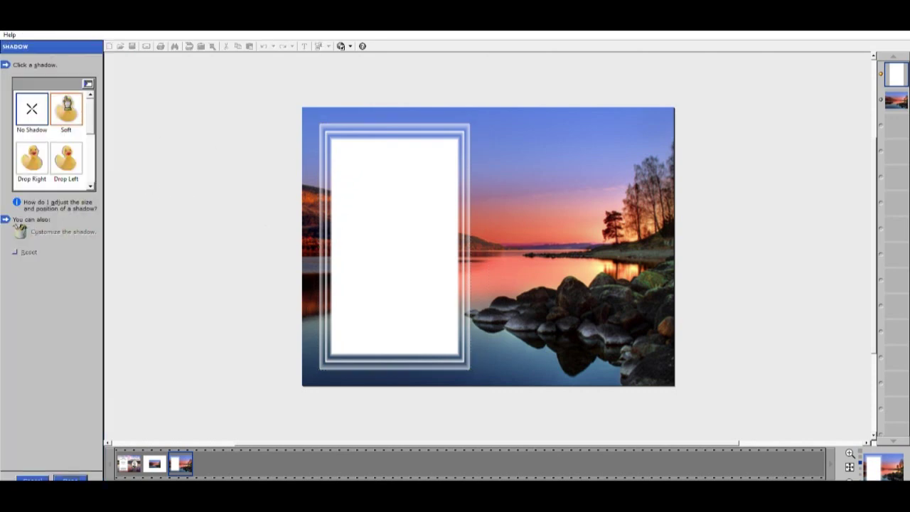
pyautogui.click(66, 103)
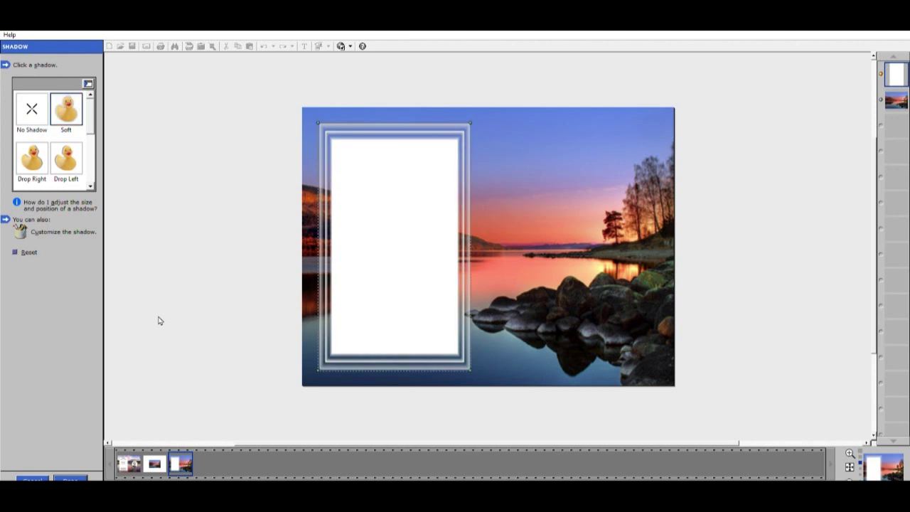
pyautogui.click(75, 478)
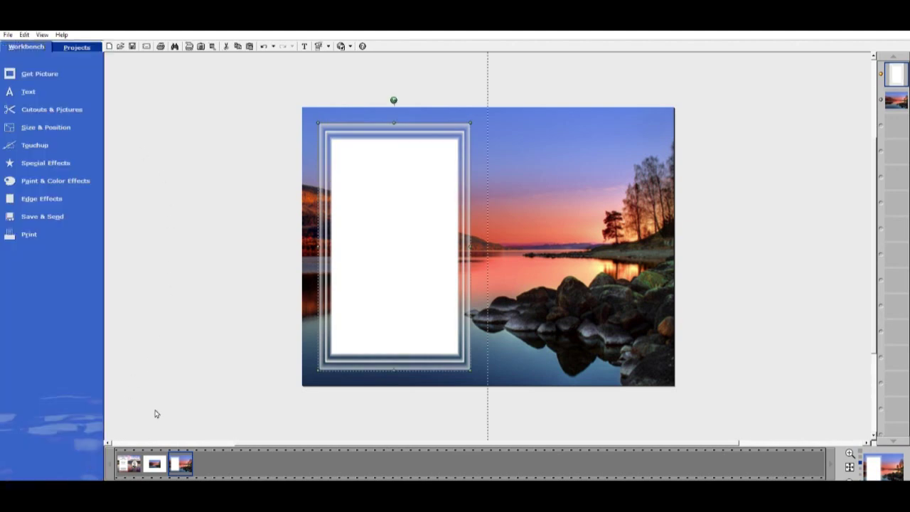
pyautogui.click(202, 354)
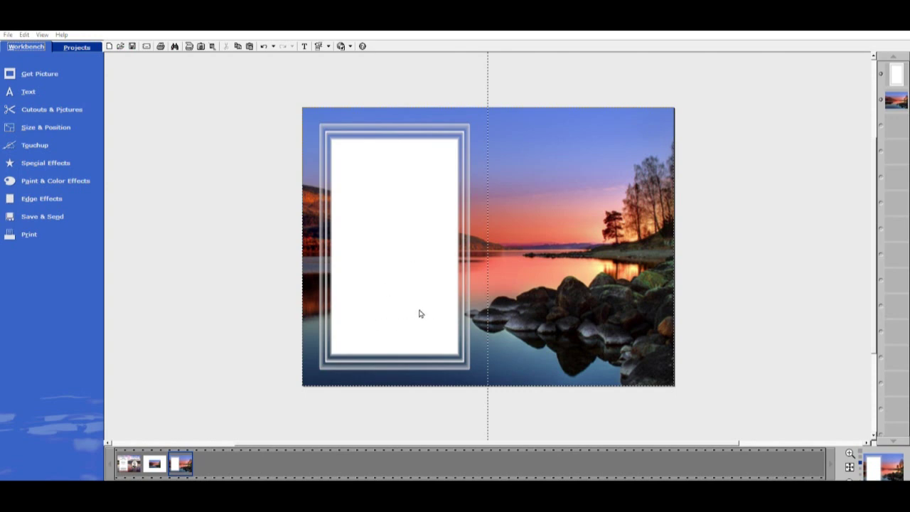
# Add a 'Pallbearers' heading in Edwardian Script ITC at the top of the white panel
pyautogui.click(34, 90)
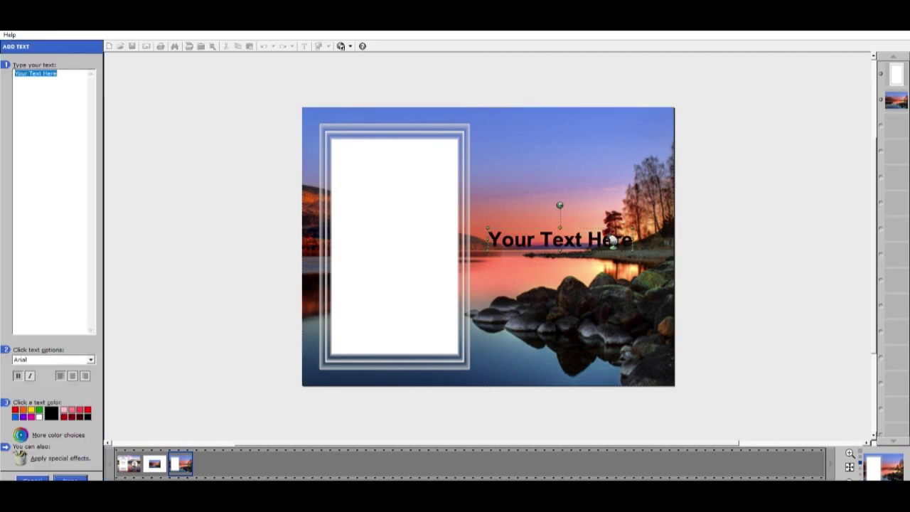
pyautogui.moveTo(607, 244); pyautogui.dragTo(406, 150)
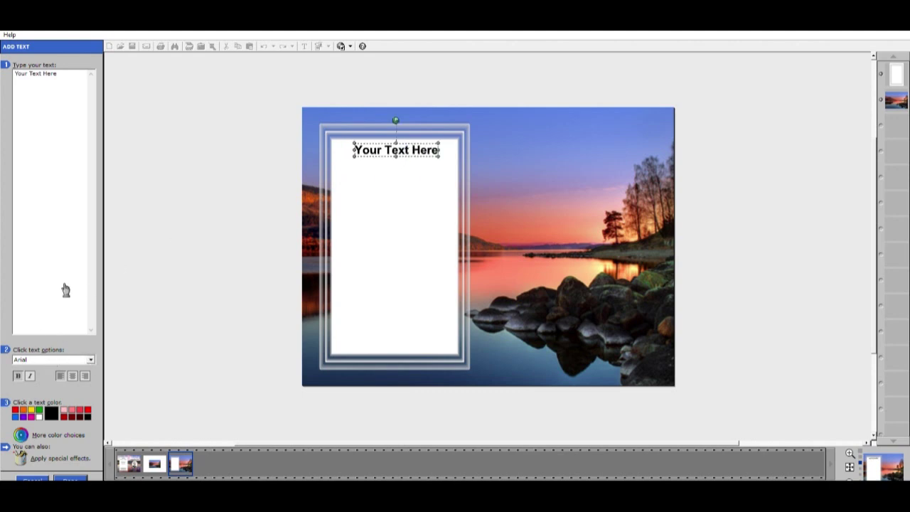
pyautogui.tripleClick(73, 75)
pyautogui.click(75, 357)
pyautogui.click(82, 354)
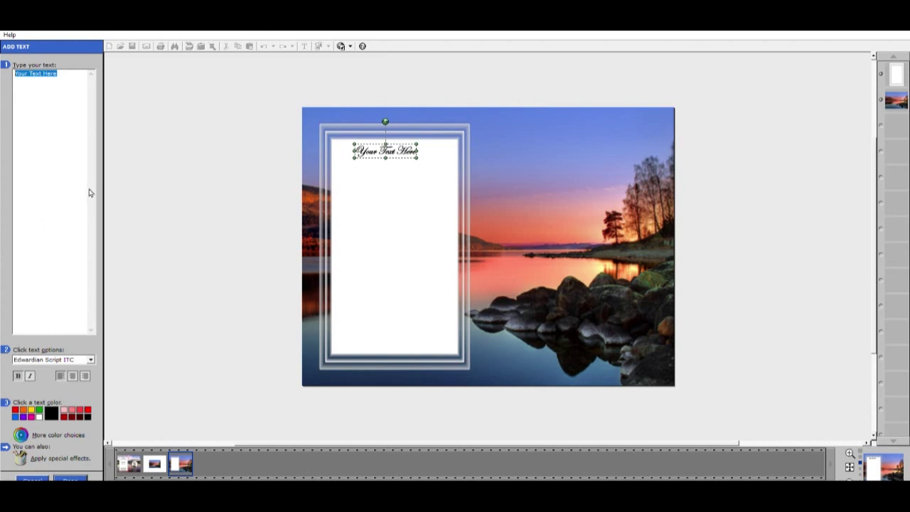
pyautogui.write('Pall')
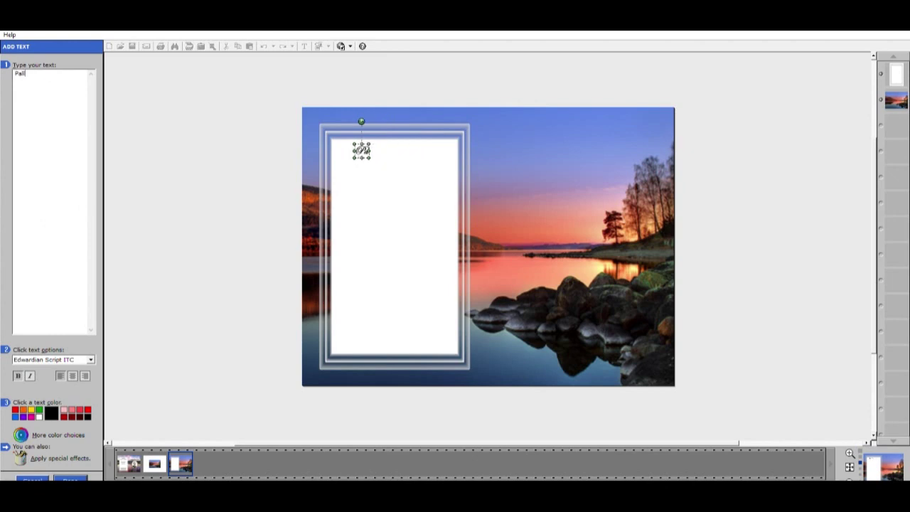
pyautogui.write('bearers')
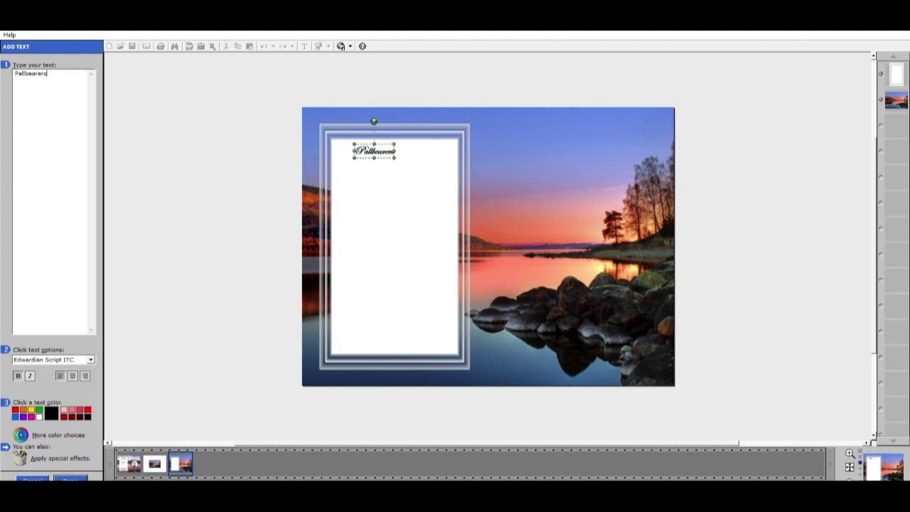
pyautogui.click(70, 478)
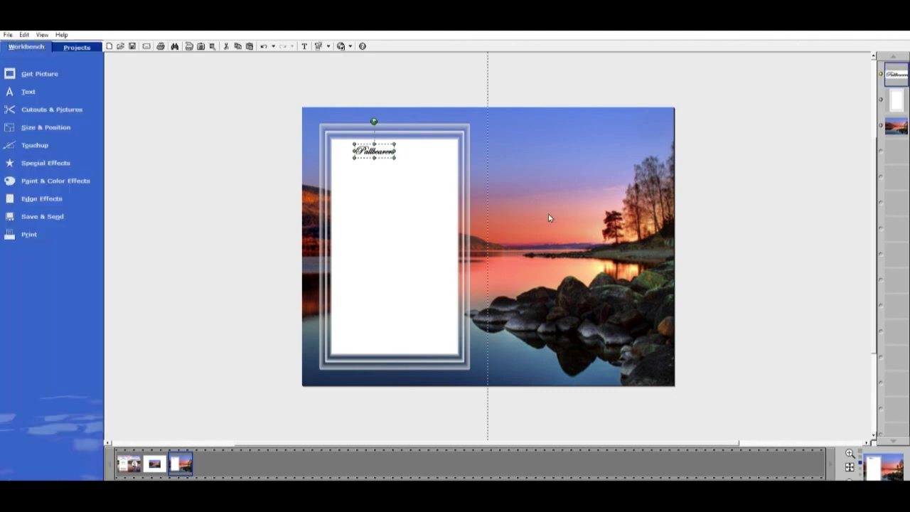
# Centre the Pallbearers heading at the panel top and add a second text object
pyautogui.moveTo(387, 151); pyautogui.dragTo(416, 158)
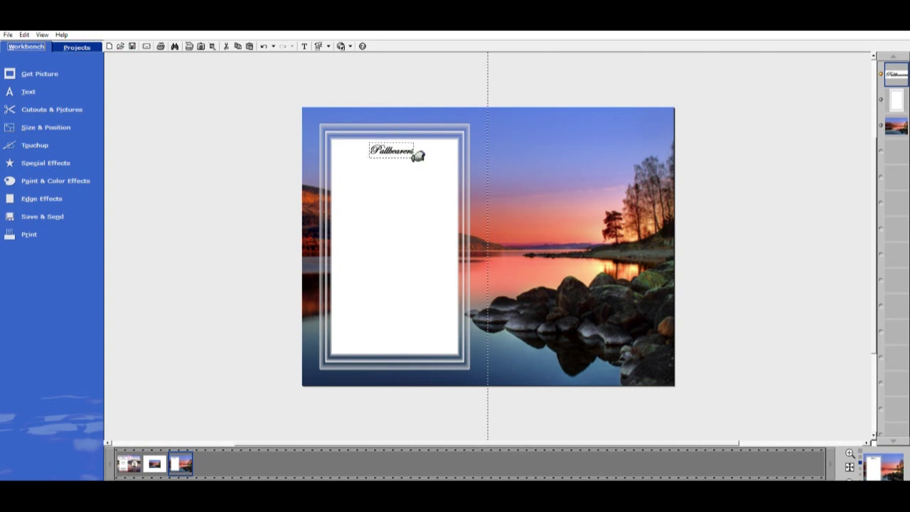
pyautogui.moveTo(406, 155); pyautogui.dragTo(409, 152)
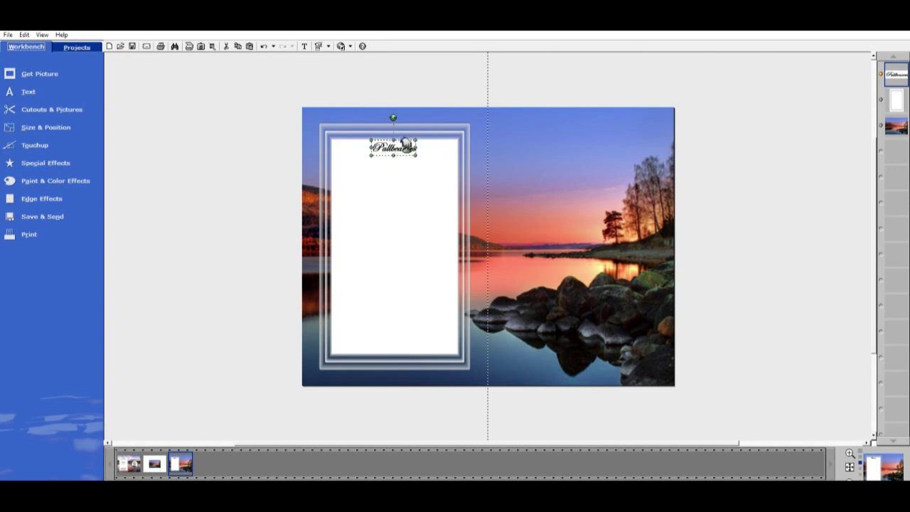
pyautogui.click(31, 88)
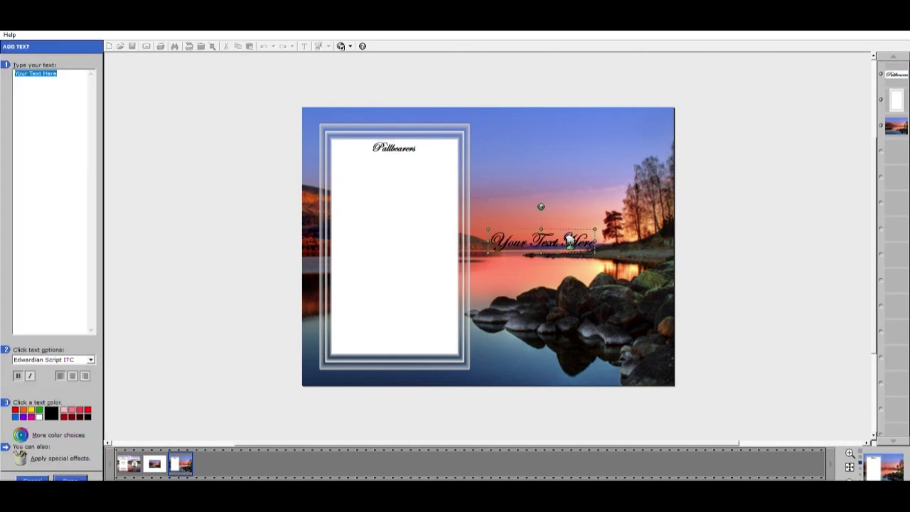
# Move the second text below Pallbearers, switch its font to Arial, and shrink it
pyautogui.moveTo(559, 239); pyautogui.dragTo(421, 176)
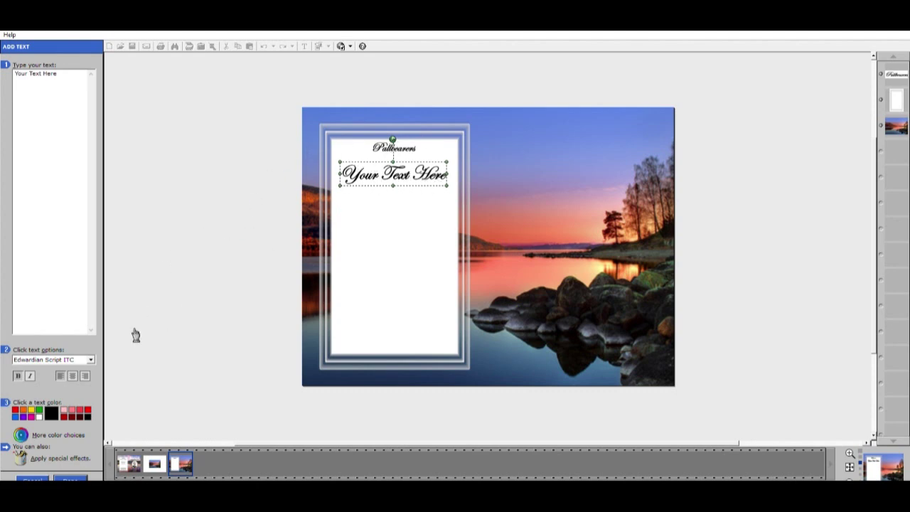
pyautogui.click(73, 358)
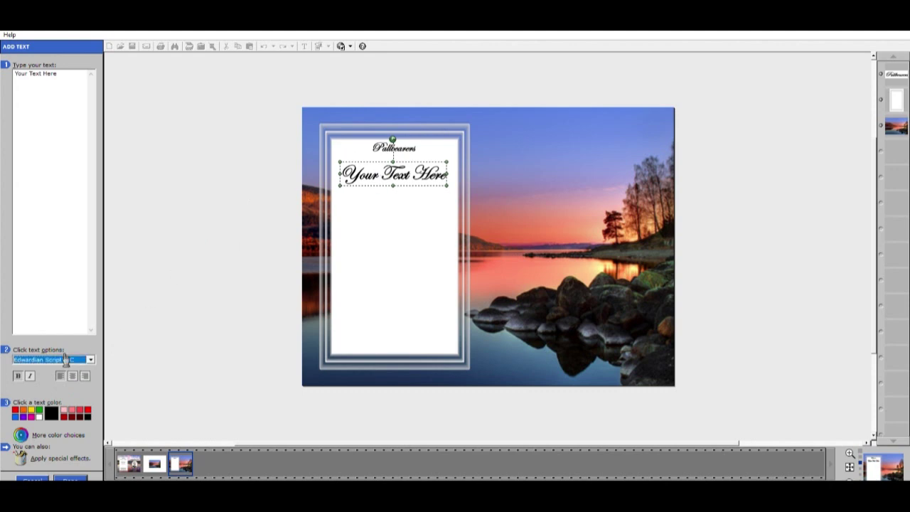
pyautogui.press('Home')
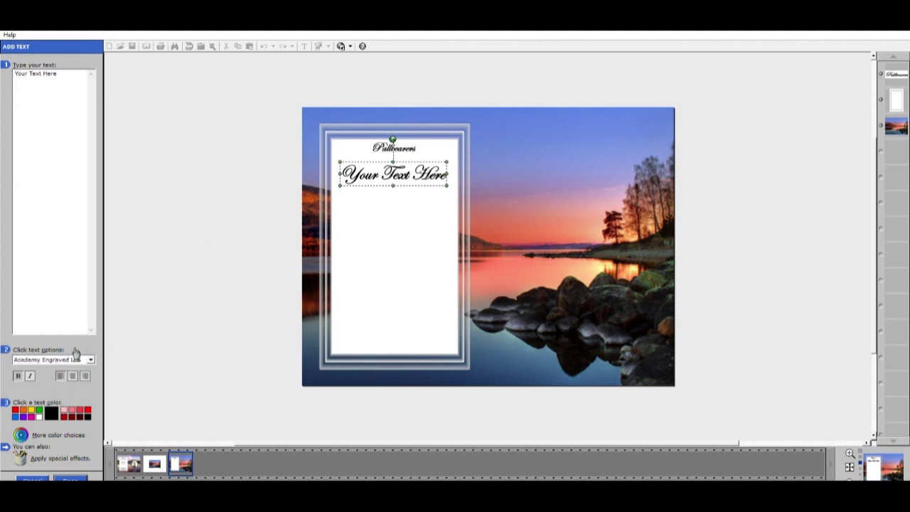
pyautogui.write('arial')
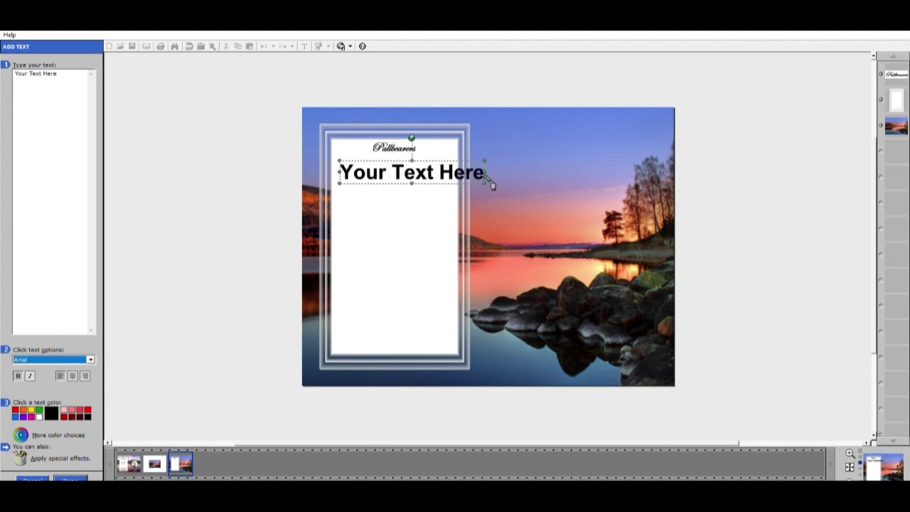
pyautogui.moveTo(486, 182); pyautogui.dragTo(371, 161)
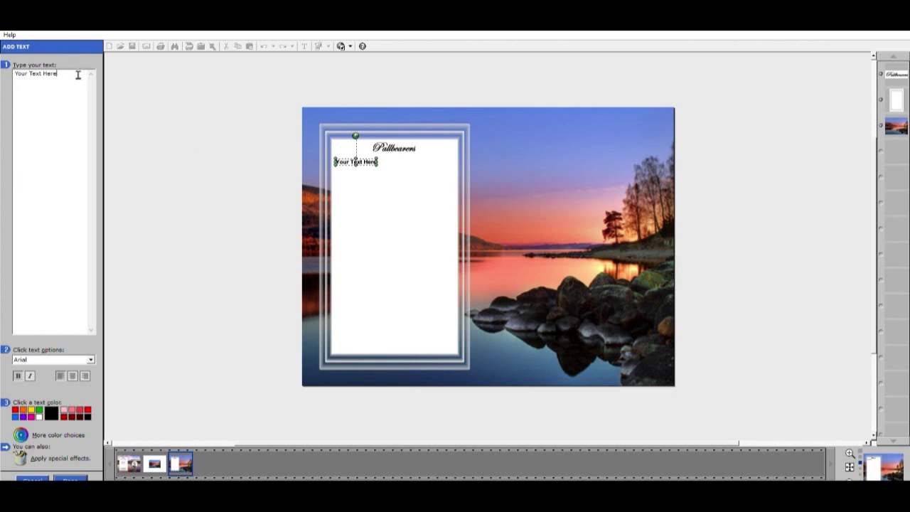
# Replace the placeholder with two 'Name' entries spaced apart like columns
pyautogui.hotkey('ctrl', 'a')
pyautogui.write('Name')
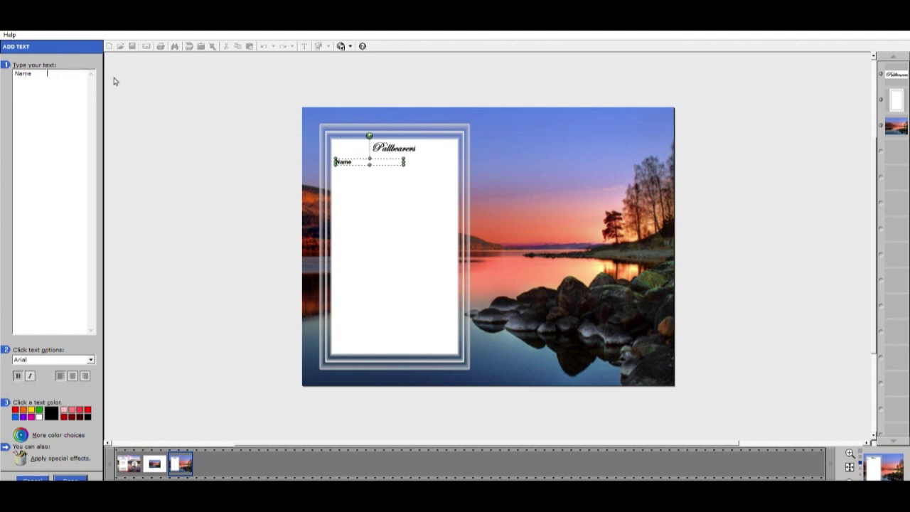
pyautogui.write('       Name')
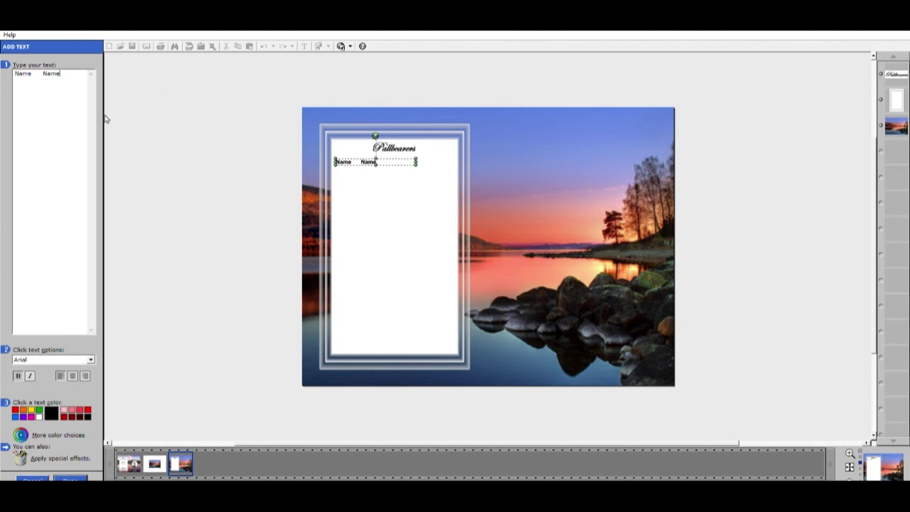
pyautogui.click(43, 73)
pyautogui.press('space')
pyautogui.press('space')
pyautogui.press('space')
pyautogui.press('space')
pyautogui.press('space')
pyautogui.press('space')
pyautogui.press('space')
pyautogui.press('space')
pyautogui.press('space')
pyautogui.press('space')
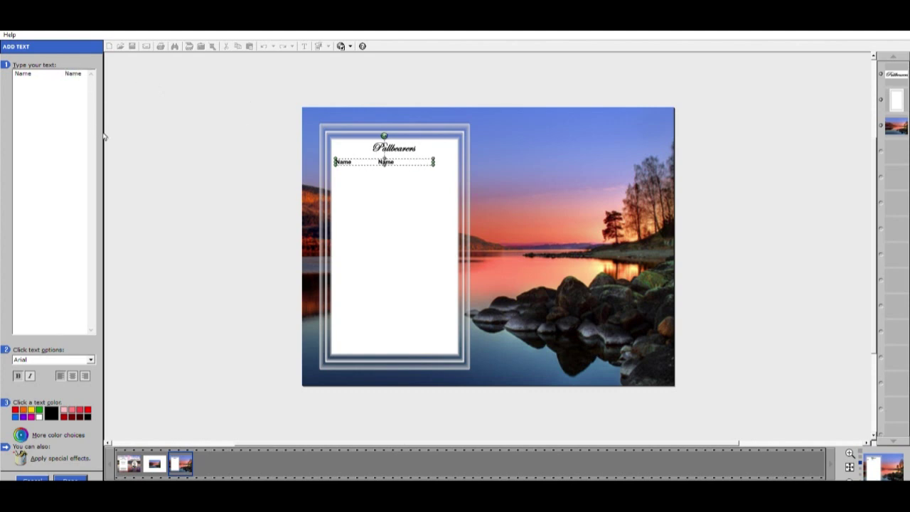
pyautogui.press('Return')
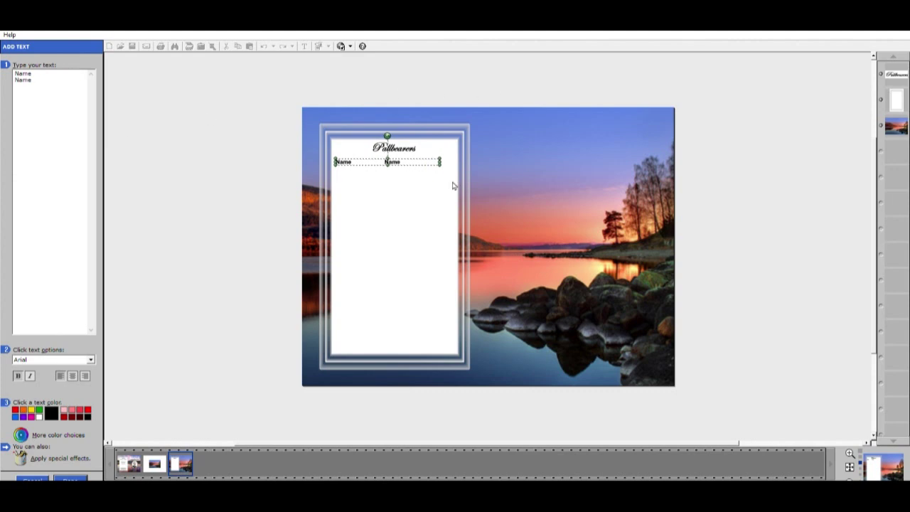
# Nudge the Name row into place under the heading and centre-align it
pyautogui.moveTo(425, 159); pyautogui.dragTo(437, 163)
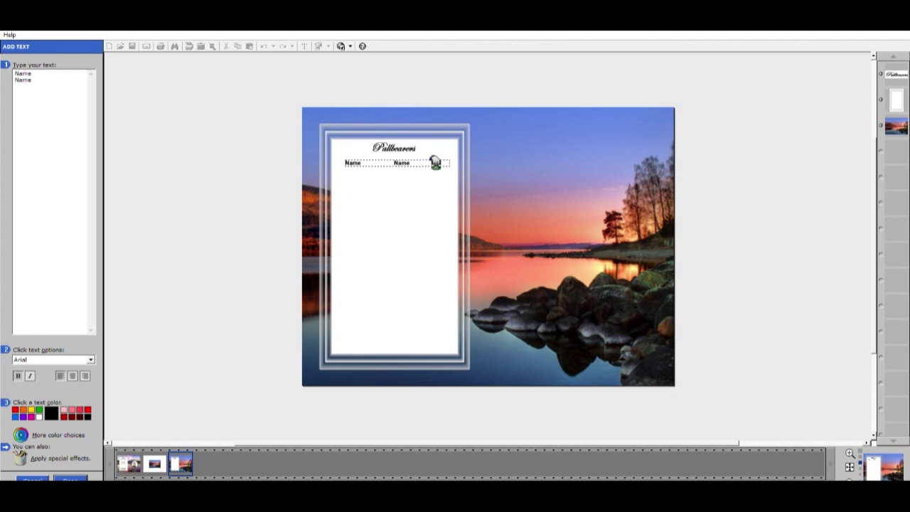
pyautogui.moveTo(436, 163); pyautogui.dragTo(435, 157)
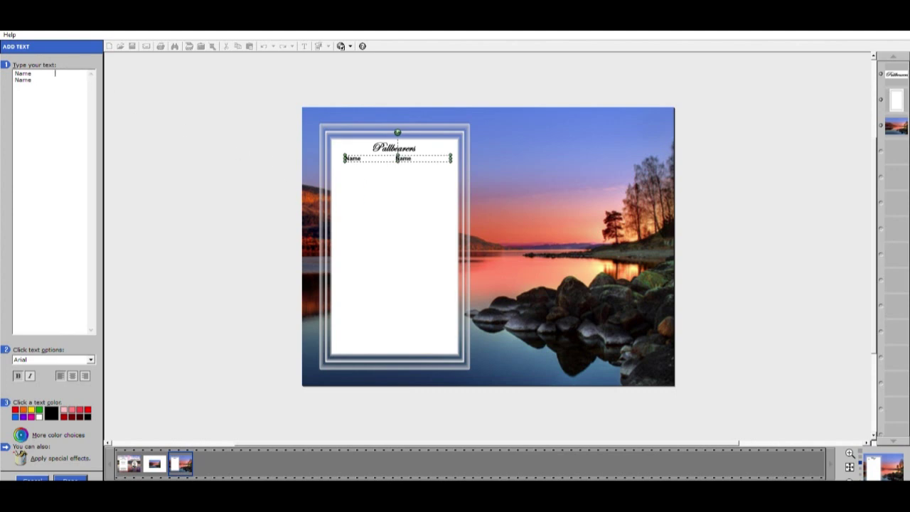
pyautogui.click(347, 159)
pyautogui.click(348, 159)
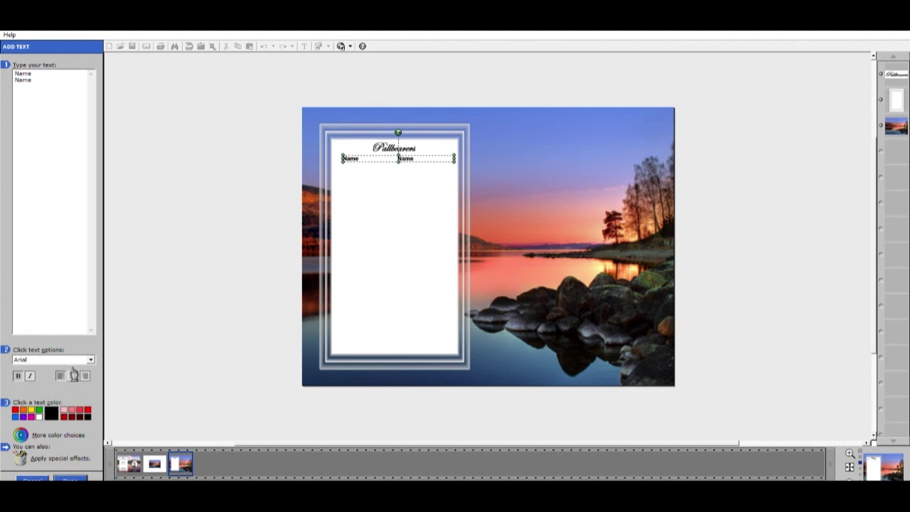
pyautogui.click(74, 376)
pyautogui.moveTo(15, 71)
pyautogui.mouseDown()
pyautogui.moveTo(45, 82)
pyautogui.moveTo(31, 77)
pyautogui.mouseUp()
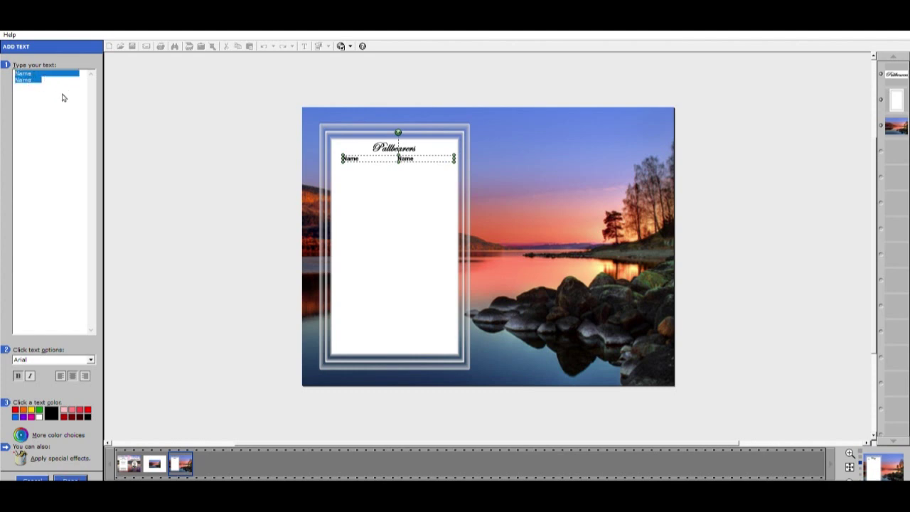
# Add two more rows of 'Name' entries, left-align the list, and finish the text
pyautogui.click(63, 89)
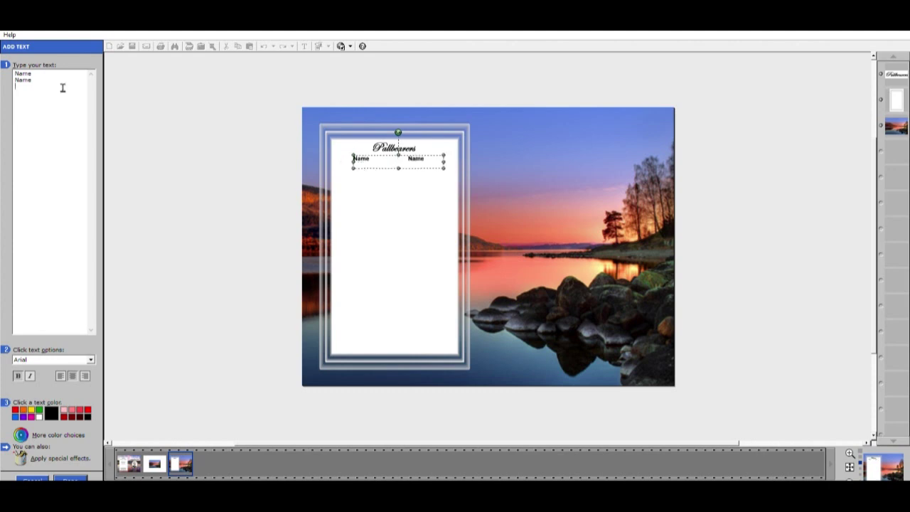
pyautogui.write('Name')
pyautogui.press('Tab')
pyautogui.write('Name ')
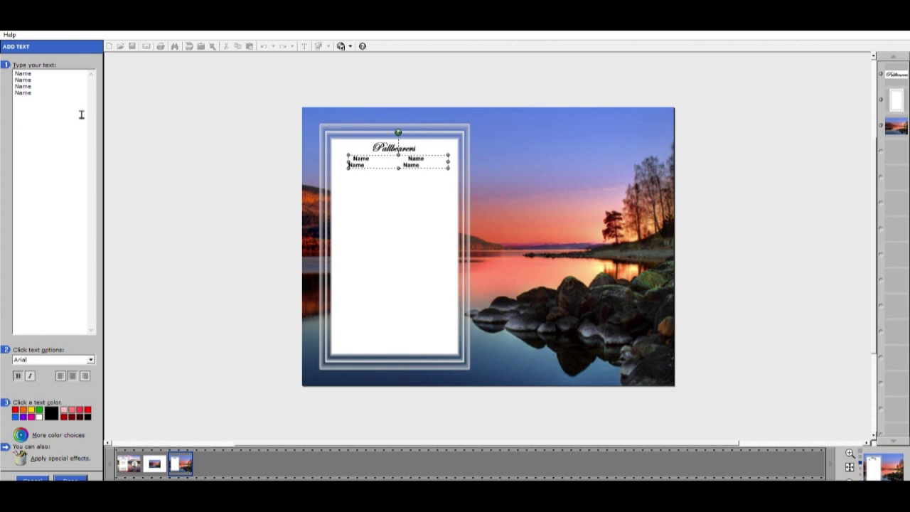
pyautogui.write('Name')
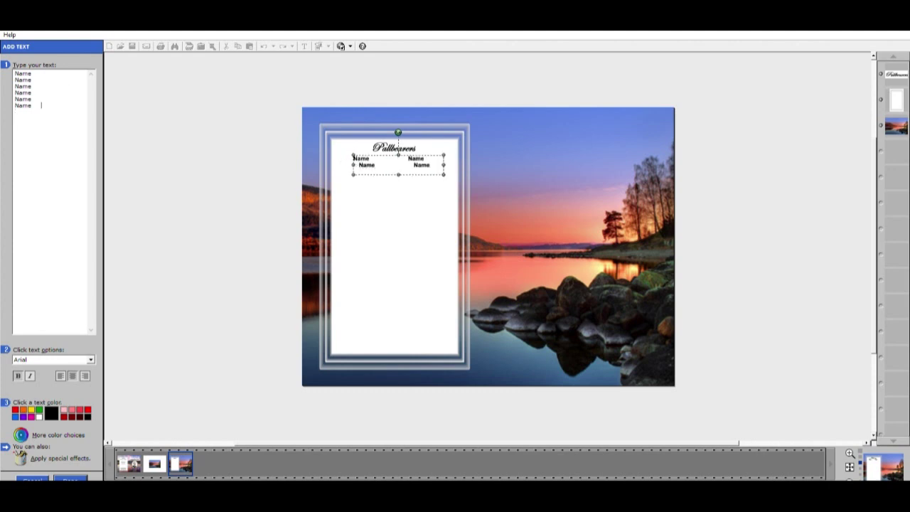
pyautogui.press('Tab')
pyautogui.write('Name')
pyautogui.click(57, 93)
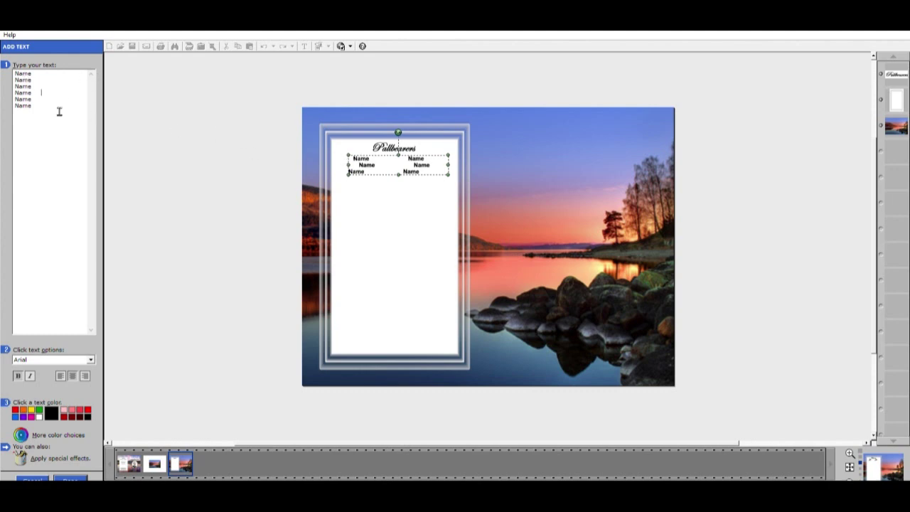
pyautogui.click(60, 375)
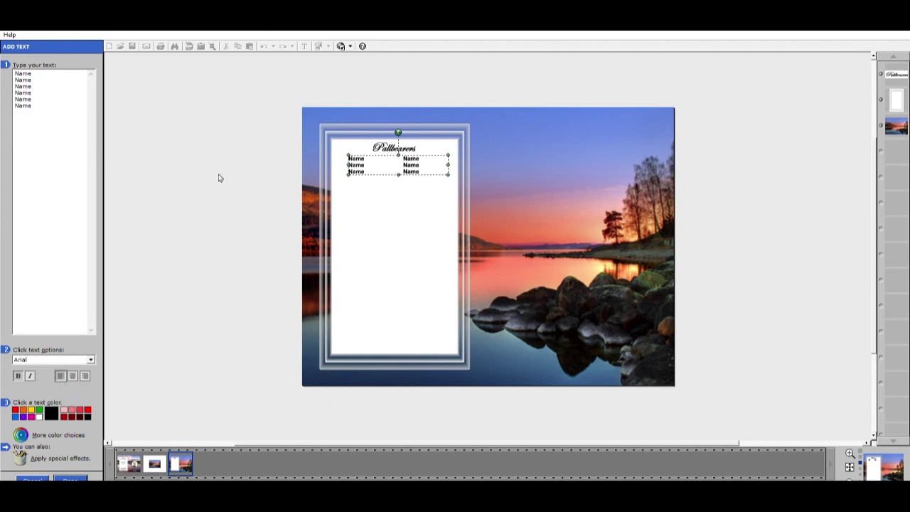
pyautogui.click(71, 479)
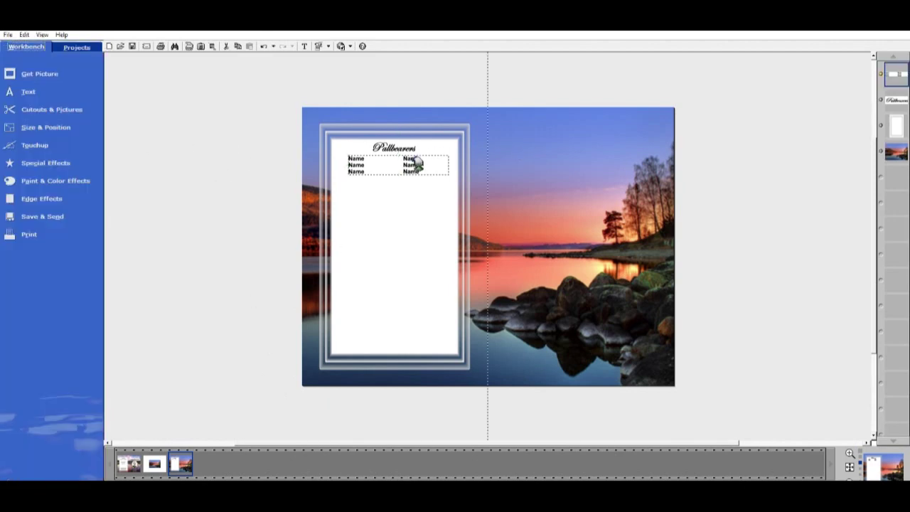
# Duplicate the Pallbearers heading and Name rows and place the copy below the original list
pyautogui.click(273, 63)
pyautogui.click(397, 142)
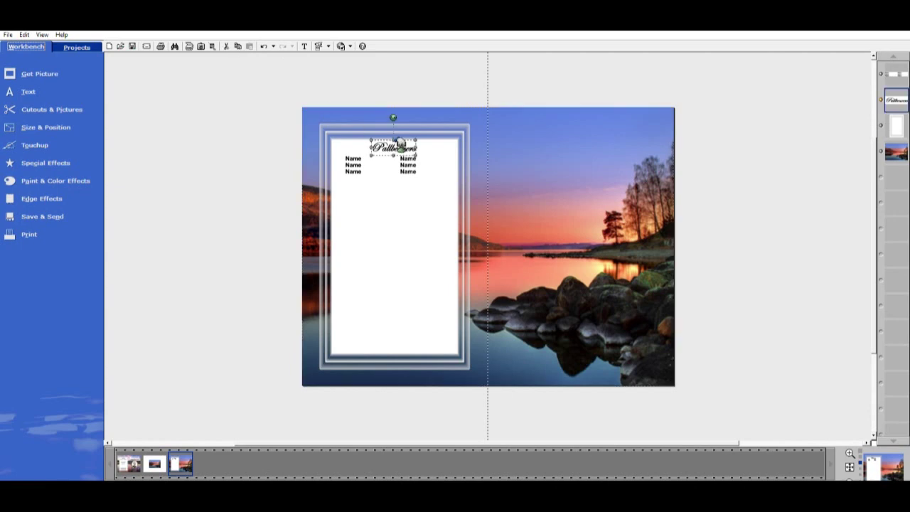
pyautogui.moveTo(268, 107); pyautogui.dragTo(456, 182)
pyautogui.moveTo(285, 116); pyautogui.dragTo(453, 196)
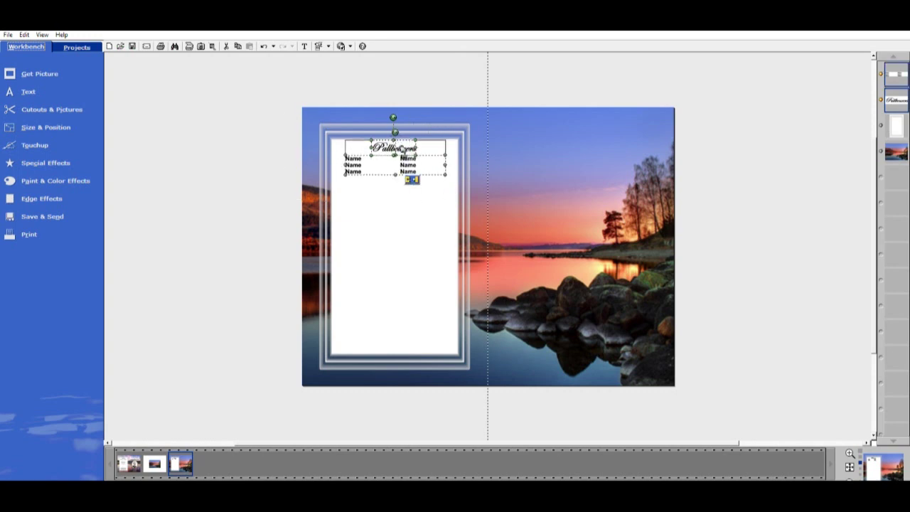
pyautogui.click(237, 45)
pyautogui.click(250, 44)
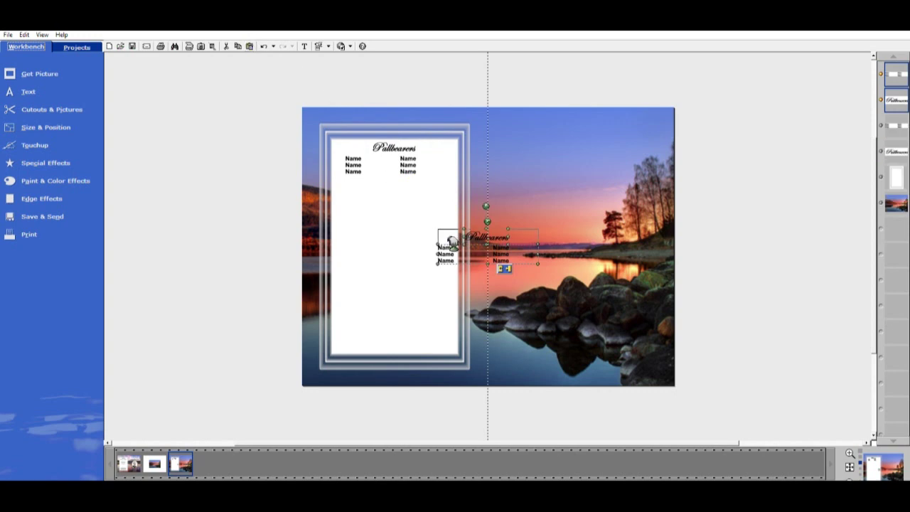
pyautogui.moveTo(456, 248); pyautogui.dragTo(373, 200)
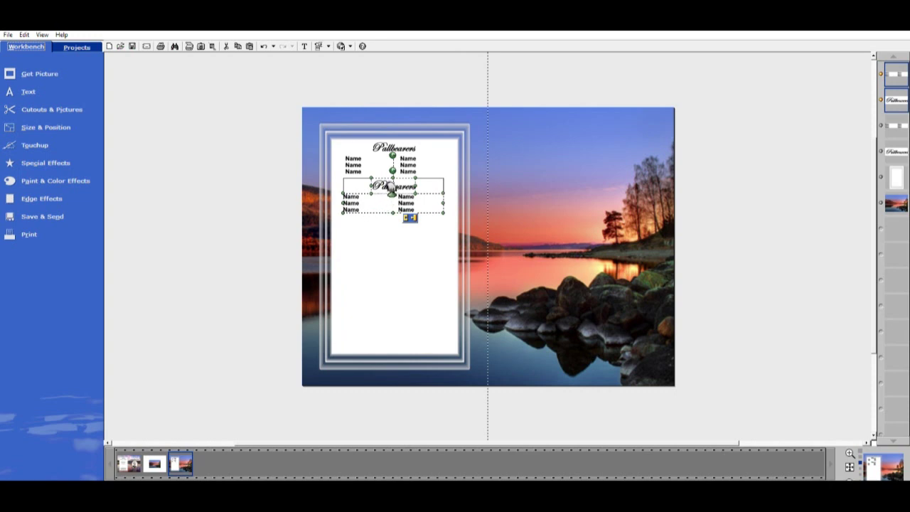
pyautogui.moveTo(391, 186); pyautogui.dragTo(391, 207)
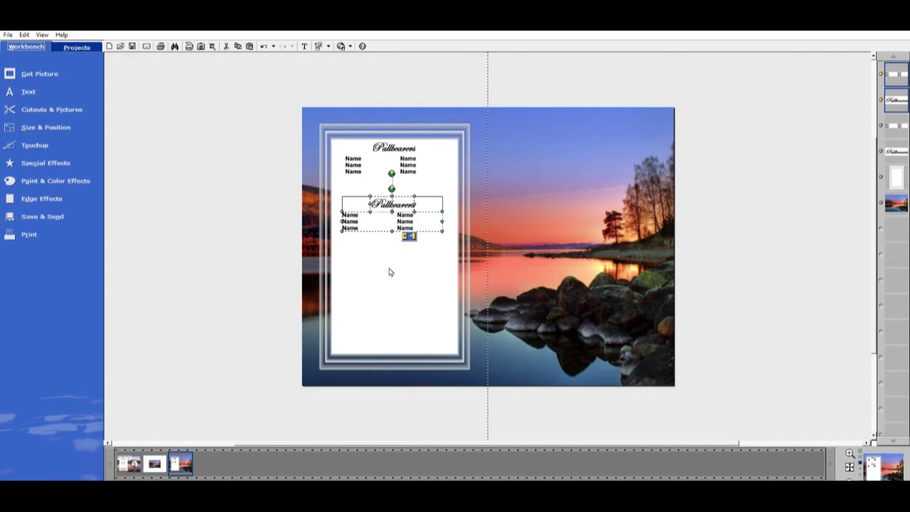
# Open the copied Pallbearers heading's text for editing
pyautogui.click(204, 241)
pyautogui.click(398, 199)
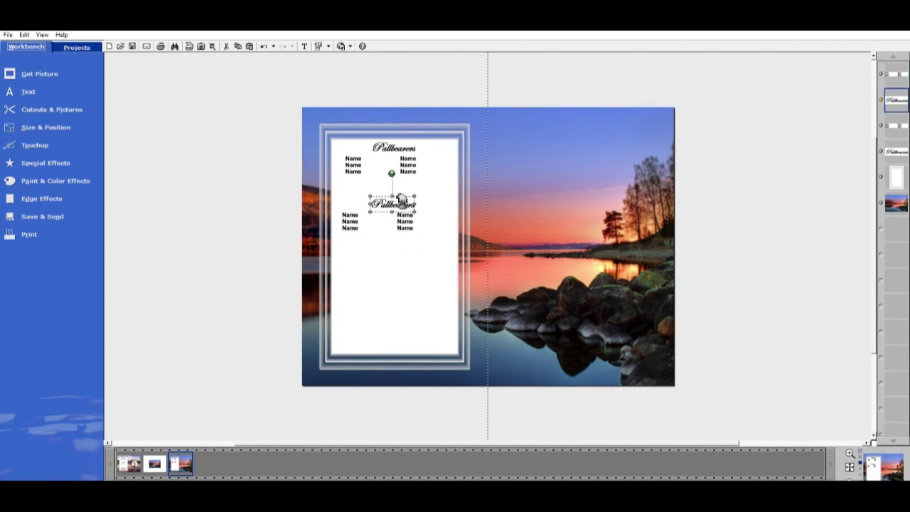
pyautogui.doubleClick(400, 200)
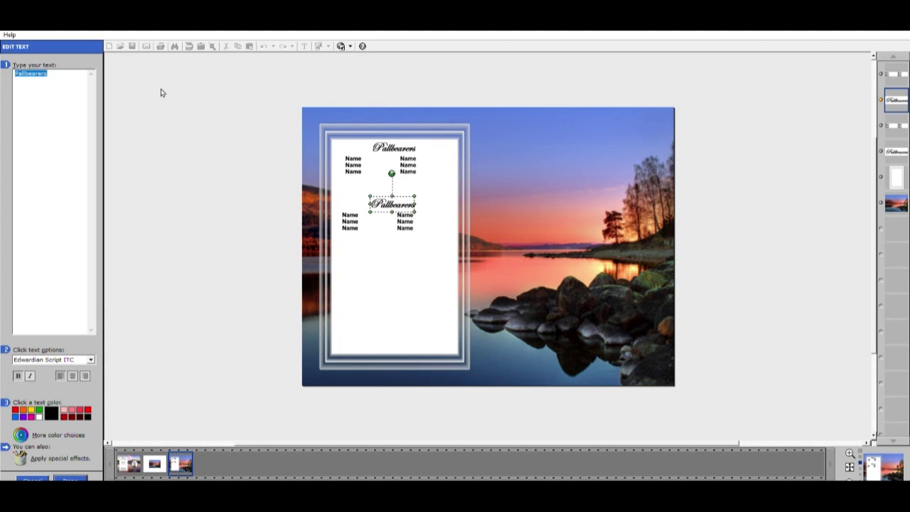
# Retitle the copied heading 'Arrangements Entrusted', centred above the second names list
pyautogui.write('En')
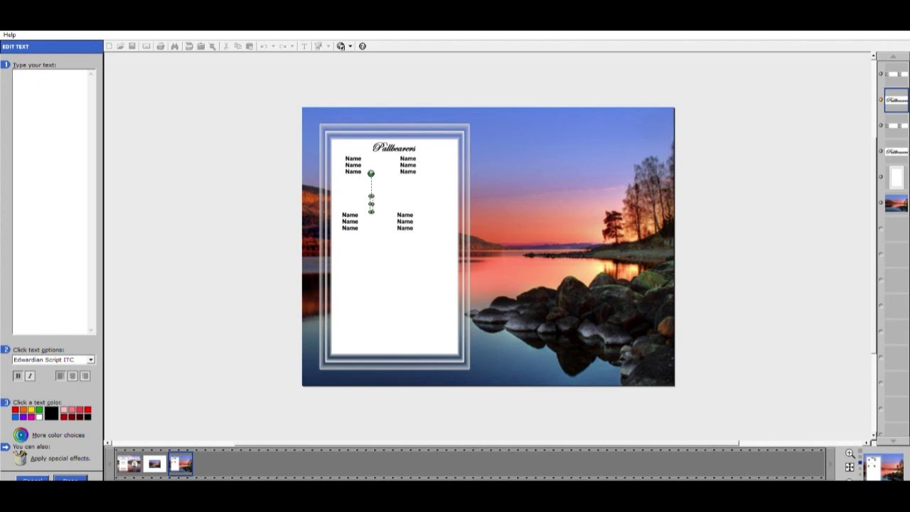
pyautogui.write('Arrangements Entrusted')
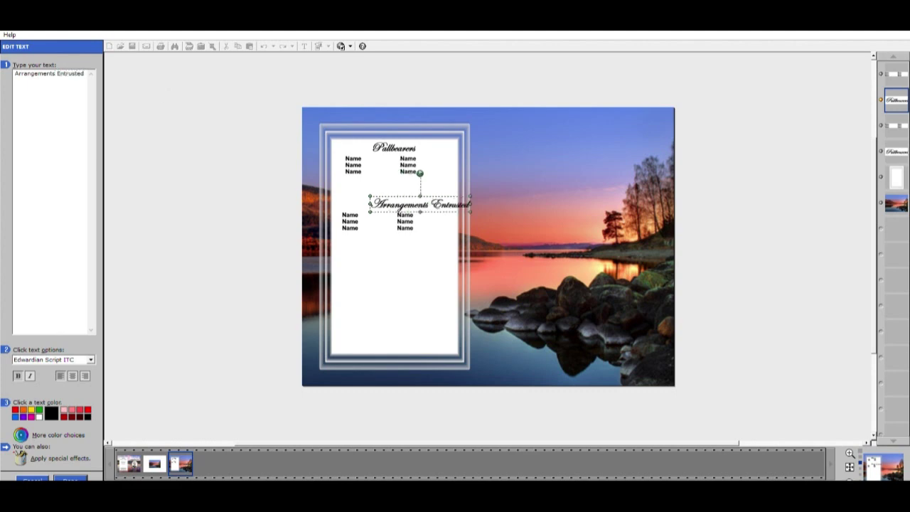
pyautogui.moveTo(445, 211)
pyautogui.mouseDown()
pyautogui.moveTo(421, 209)
pyautogui.moveTo(450, 206)
pyautogui.moveTo(443, 209)
pyautogui.mouseUp()
pyautogui.click(71, 479)
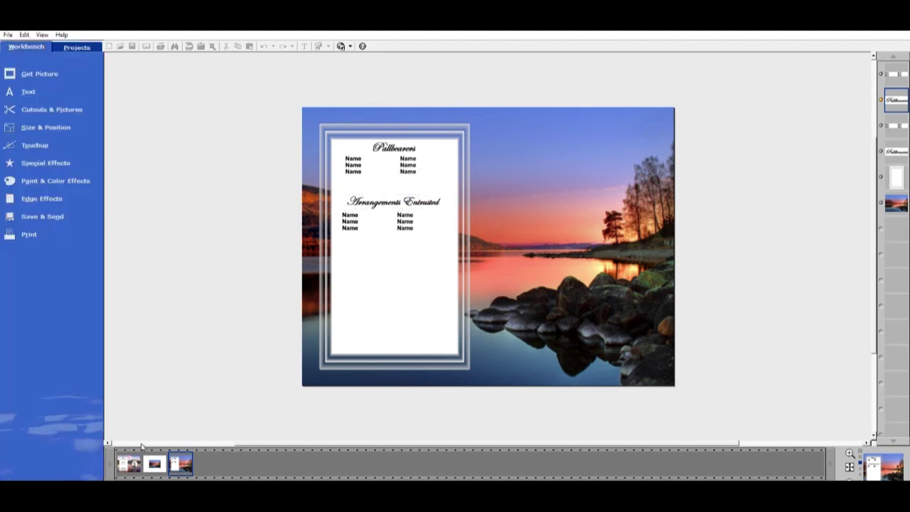
pyautogui.click(408, 217)
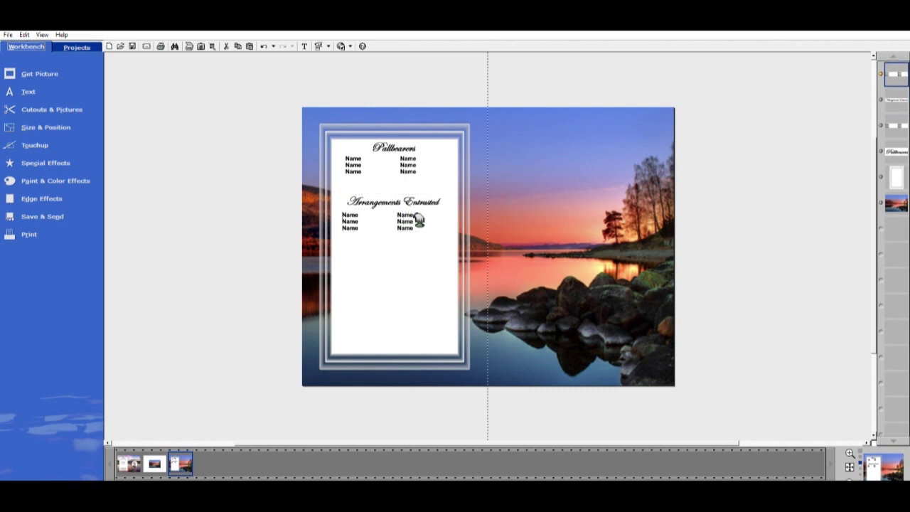
# Replace the second names list with enlarged, centred 'Mason Mortuary' and 'Address' lines
pyautogui.moveTo(417, 218); pyautogui.dragTo(419, 219)
pyautogui.doubleClick(441, 225)
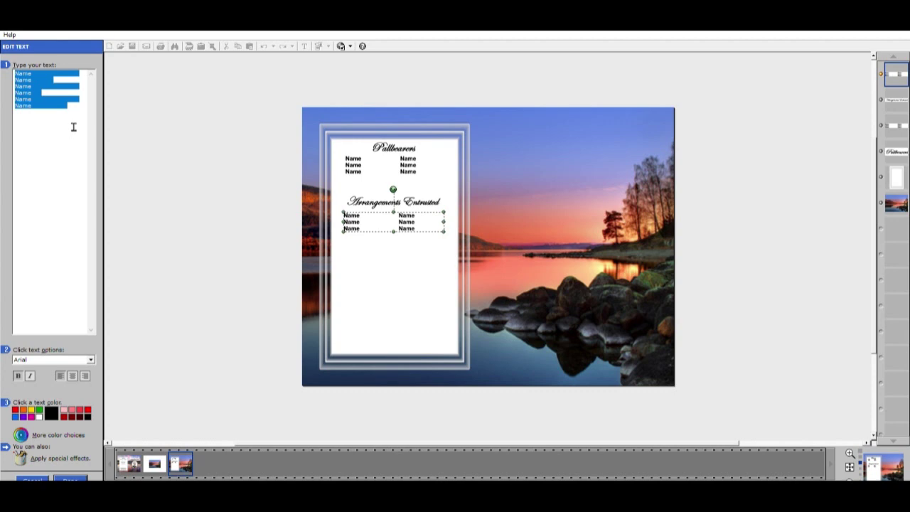
pyautogui.write('Mas')
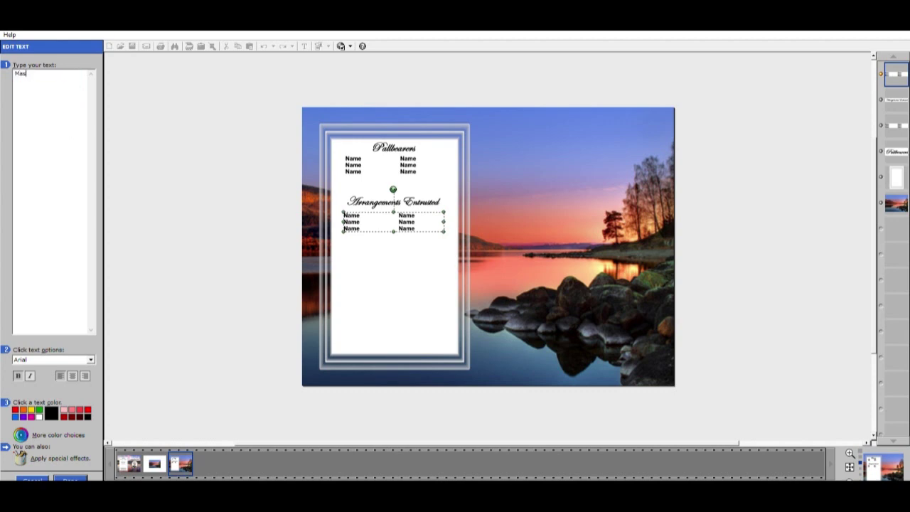
pyautogui.write('s')
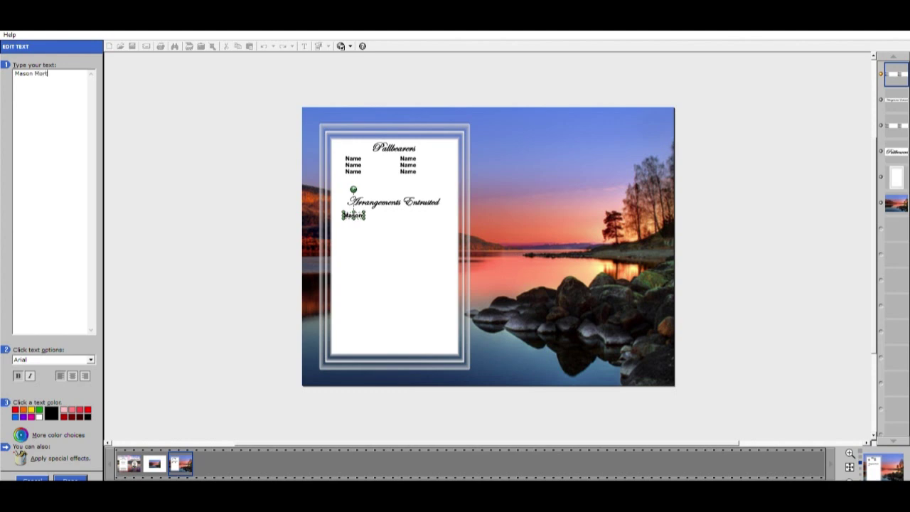
pyautogui.write('Mortuary')
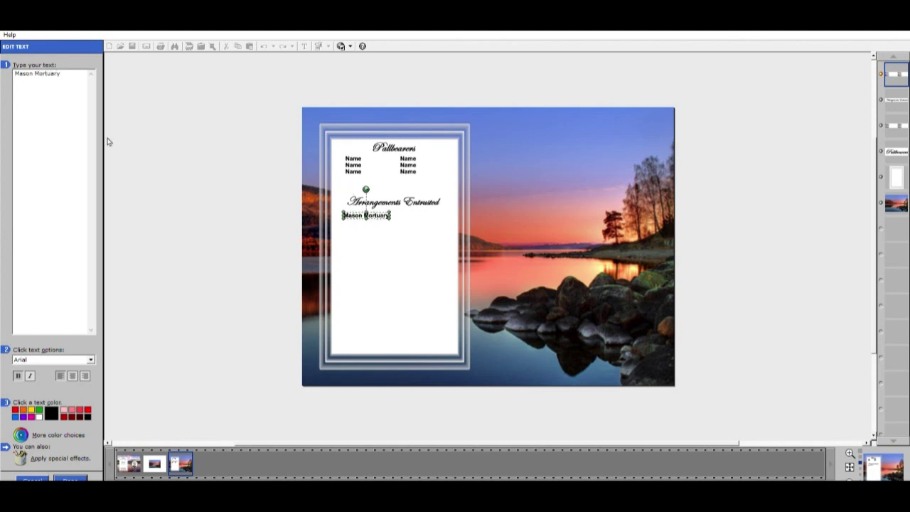
pyautogui.moveTo(393, 216); pyautogui.dragTo(416, 215)
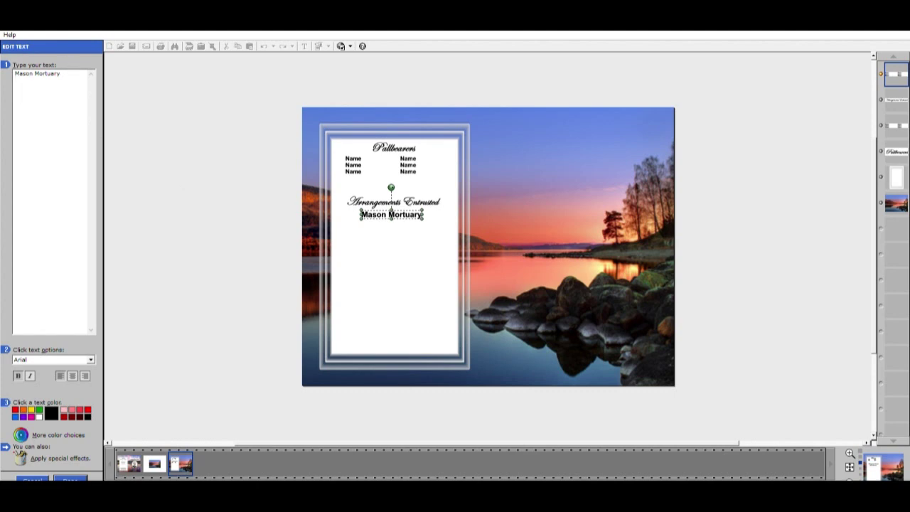
pyautogui.write('dress')
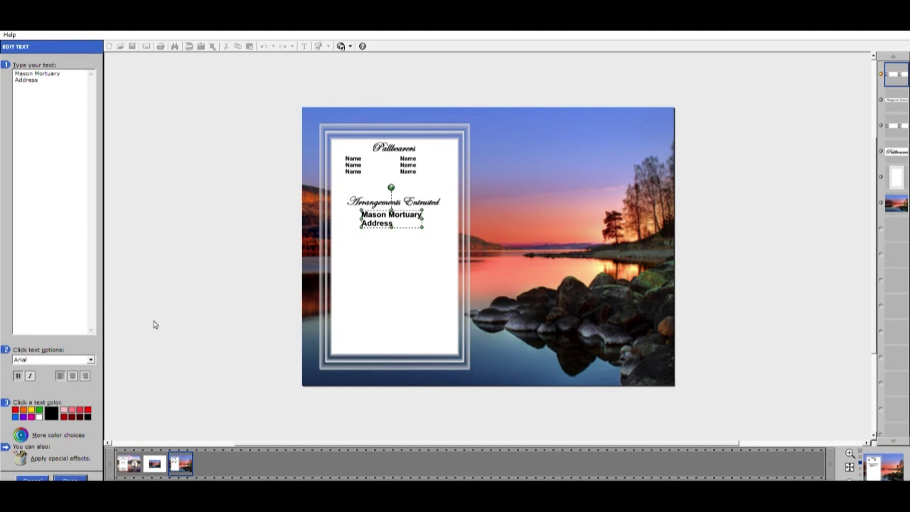
pyautogui.click(73, 376)
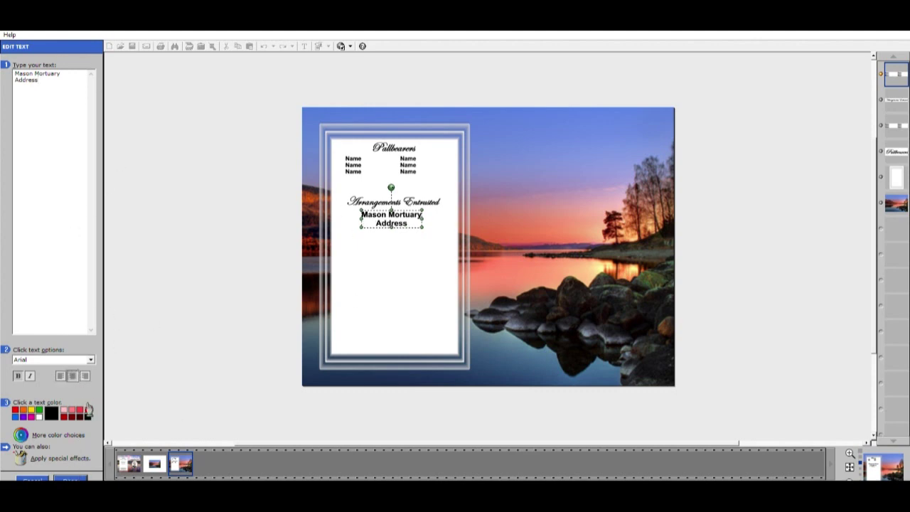
pyautogui.click(78, 477)
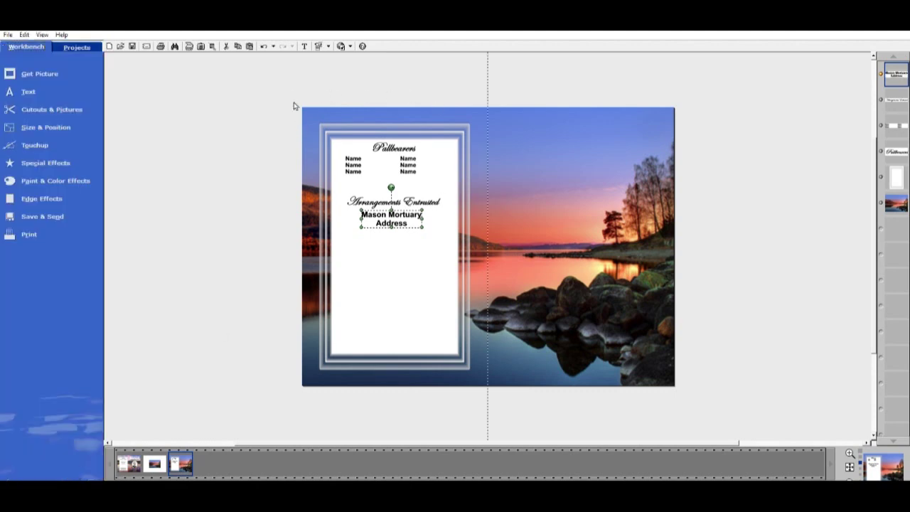
# Paste another Pallbearers block under Mason Mortuary Address and retitle its heading 'Burial'
pyautogui.click(249, 45)
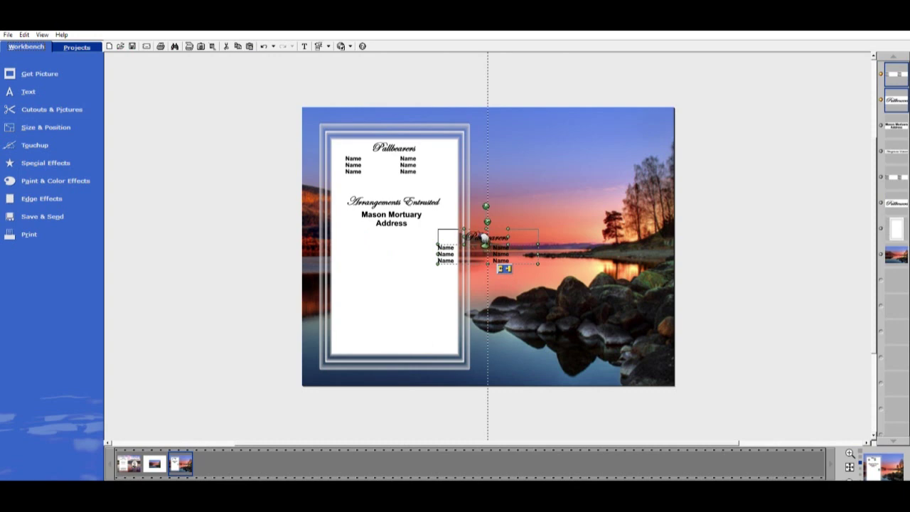
pyautogui.moveTo(486, 240); pyautogui.dragTo(394, 246)
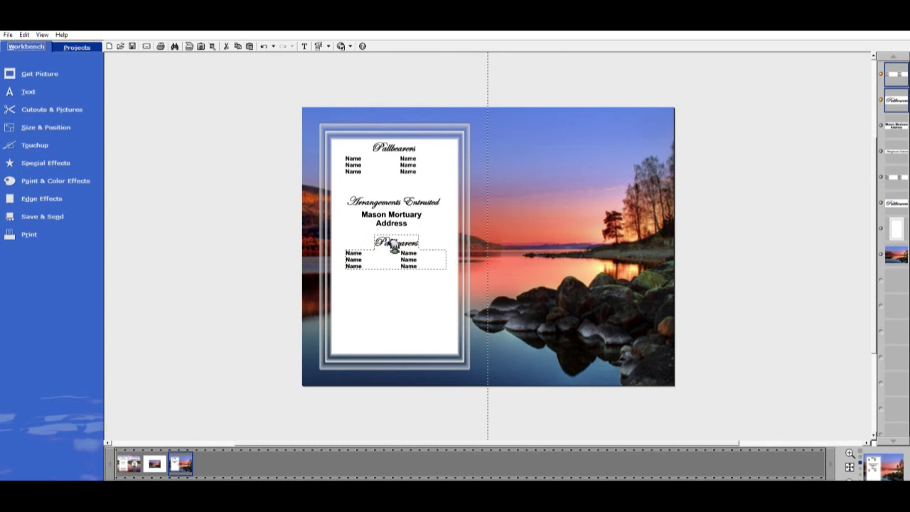
pyautogui.click(225, 215)
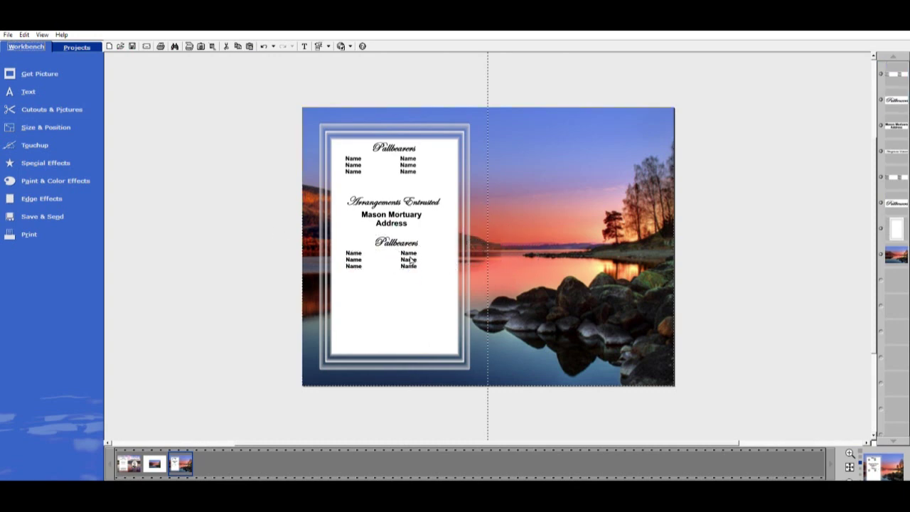
pyautogui.click(396, 242)
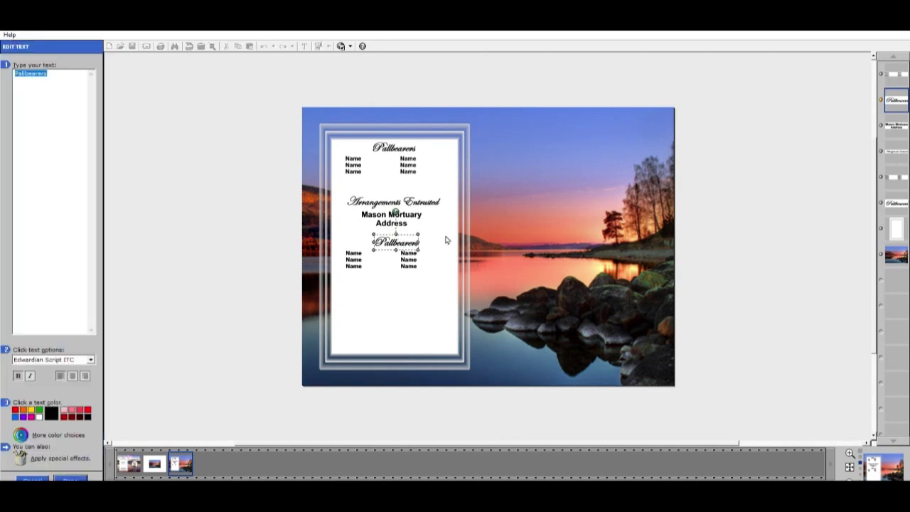
pyautogui.write('Burial')
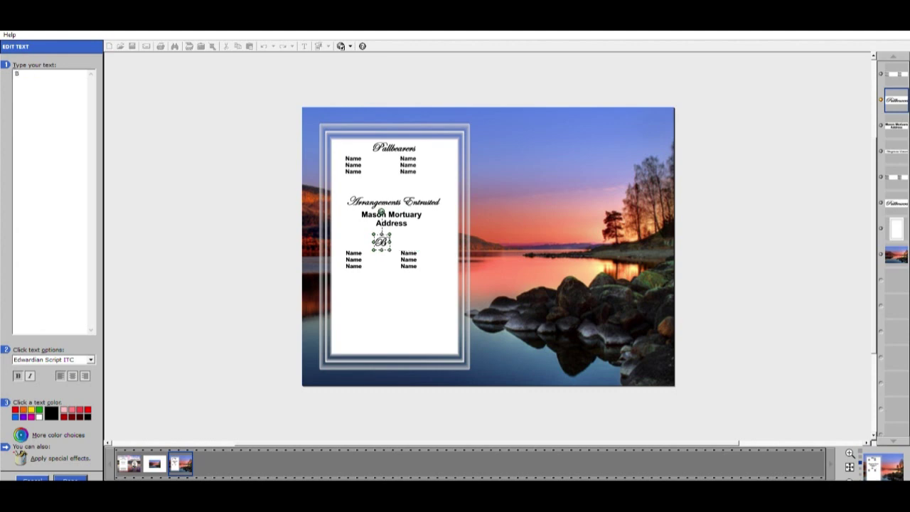
pyautogui.click(71, 478)
pyautogui.click(370, 258)
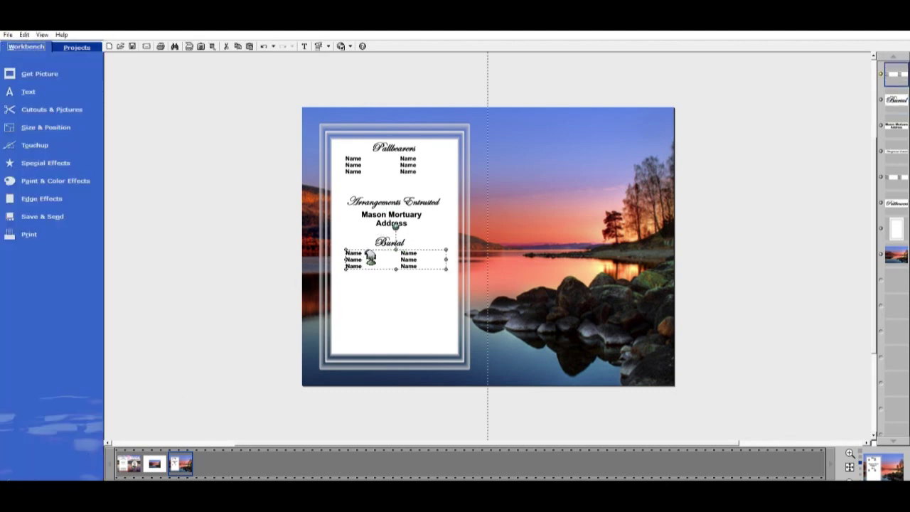
# Replace the names under Burial with one enlarged 'Mount Hope Cemetery' line
pyautogui.doubleClick(400, 260)
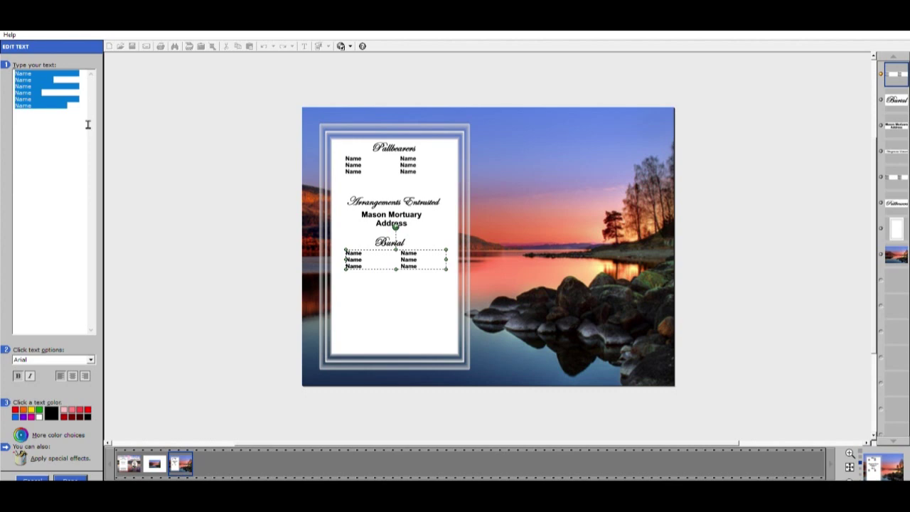
pyautogui.write('Mount Hope')
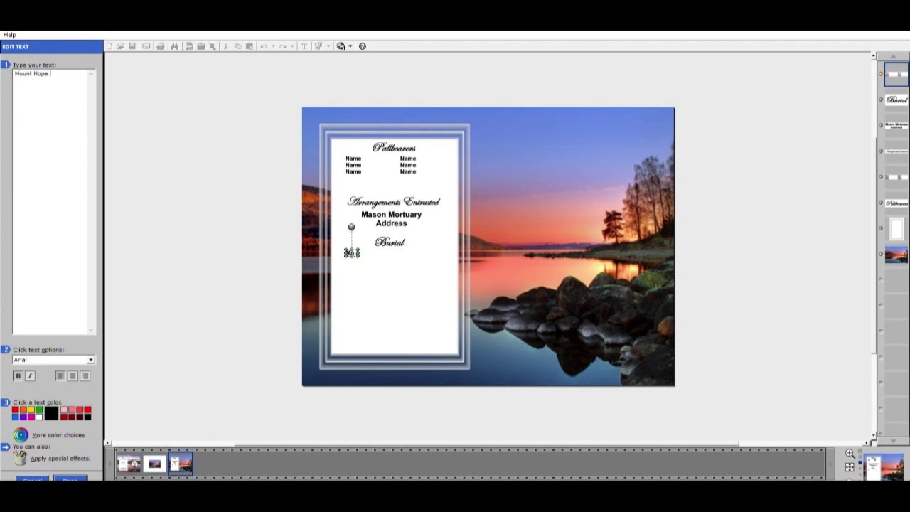
pyautogui.write(' Cem')
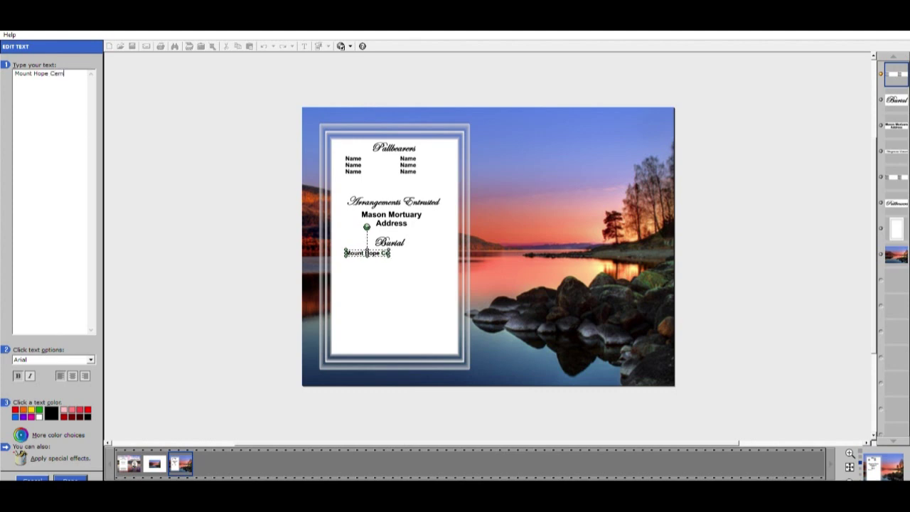
pyautogui.write('etery')
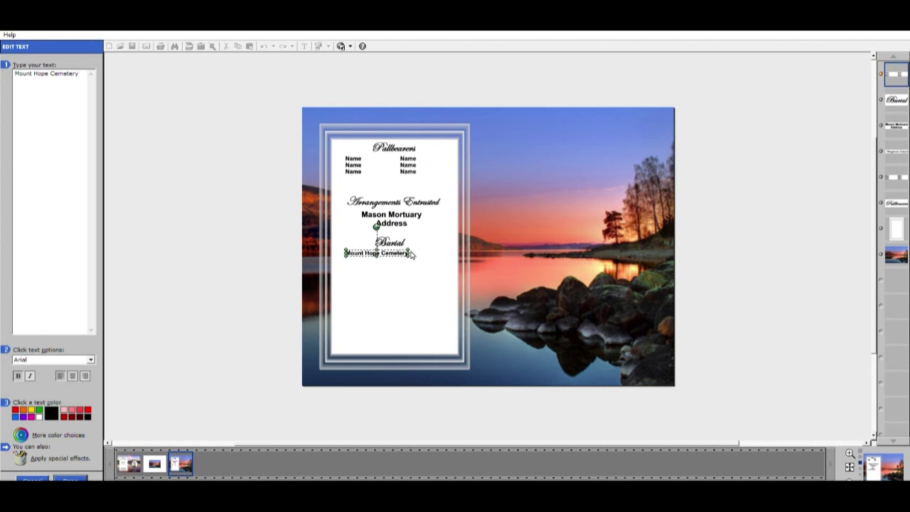
pyautogui.moveTo(412, 254)
pyautogui.mouseDown()
pyautogui.moveTo(433, 264)
pyautogui.moveTo(419, 254)
pyautogui.mouseUp()
pyautogui.click(71, 478)
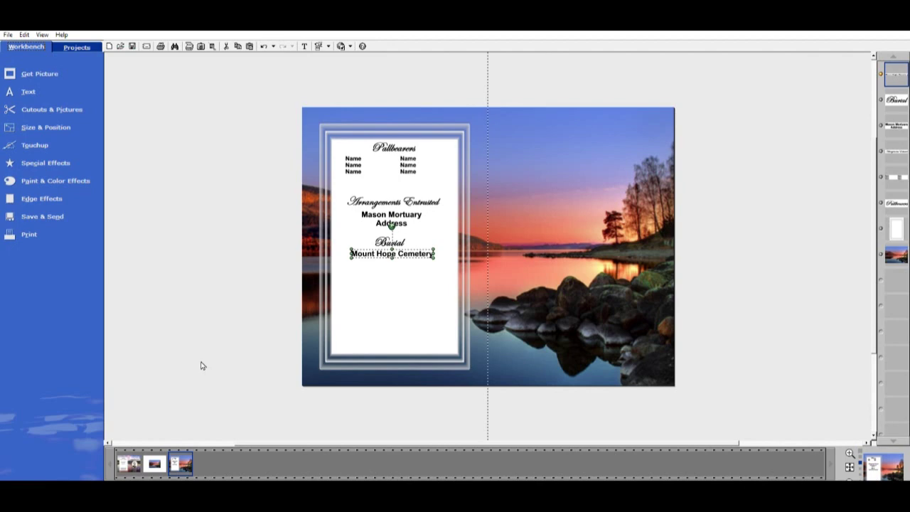
pyautogui.click(256, 305)
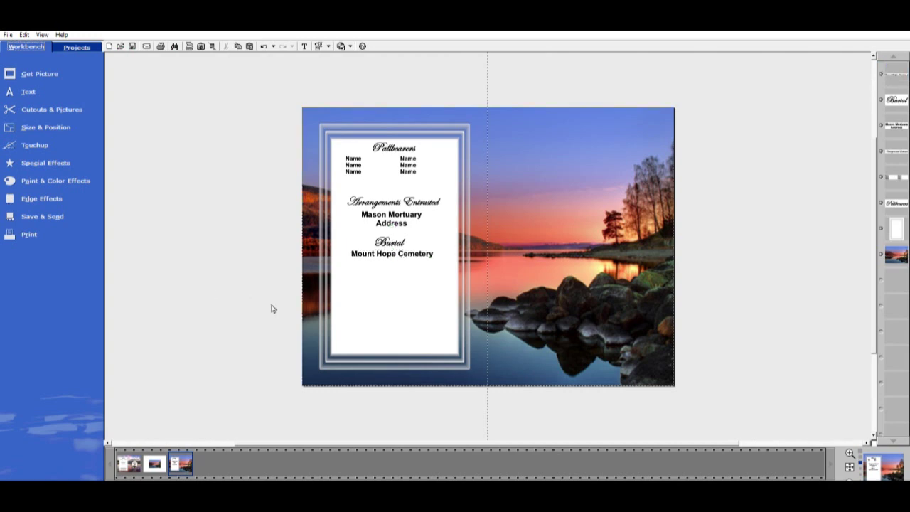
pyautogui.click(406, 143)
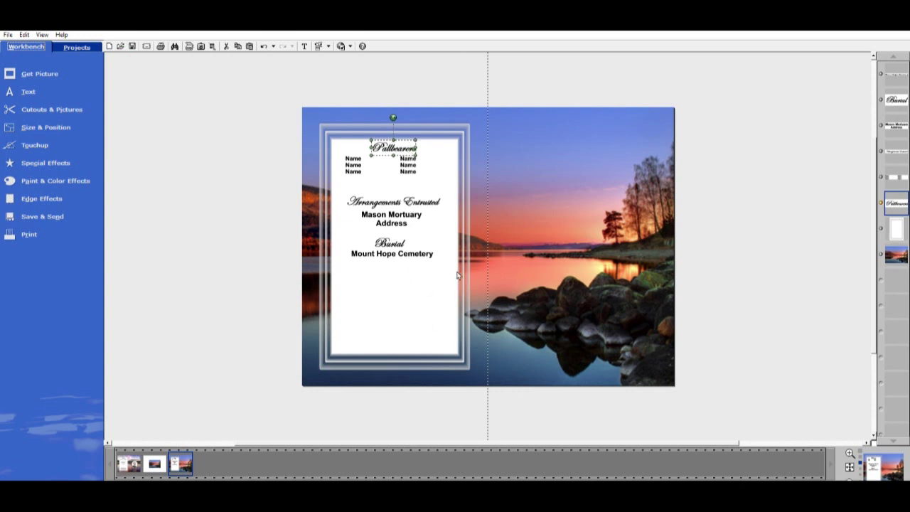
# Paste a fourth Pallbearers block below the Burial section and open its heading for editing
pyautogui.click(250, 45)
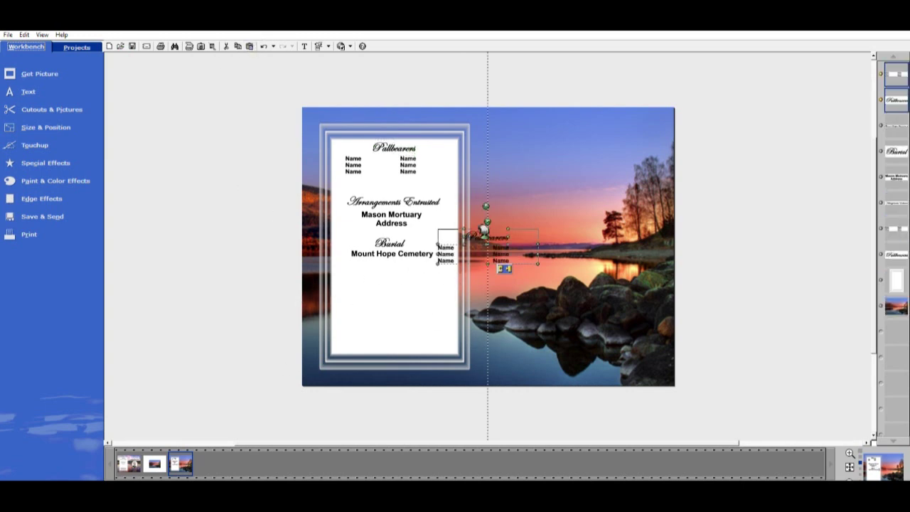
pyautogui.moveTo(481, 257); pyautogui.dragTo(390, 300)
pyautogui.click(206, 315)
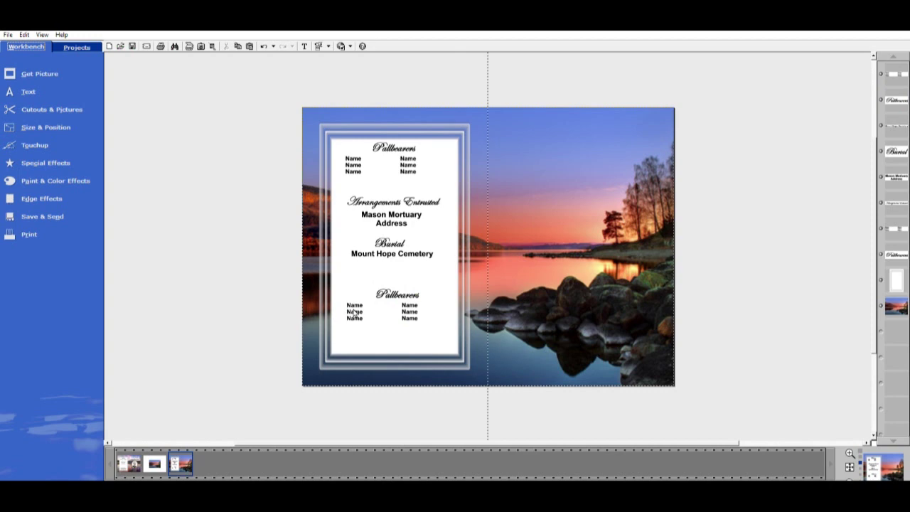
pyautogui.click(406, 292)
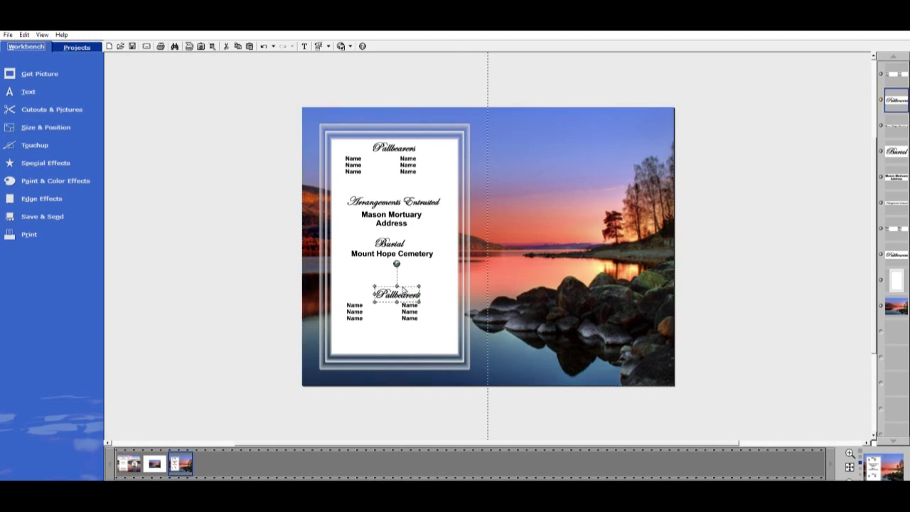
pyautogui.doubleClick(403, 289)
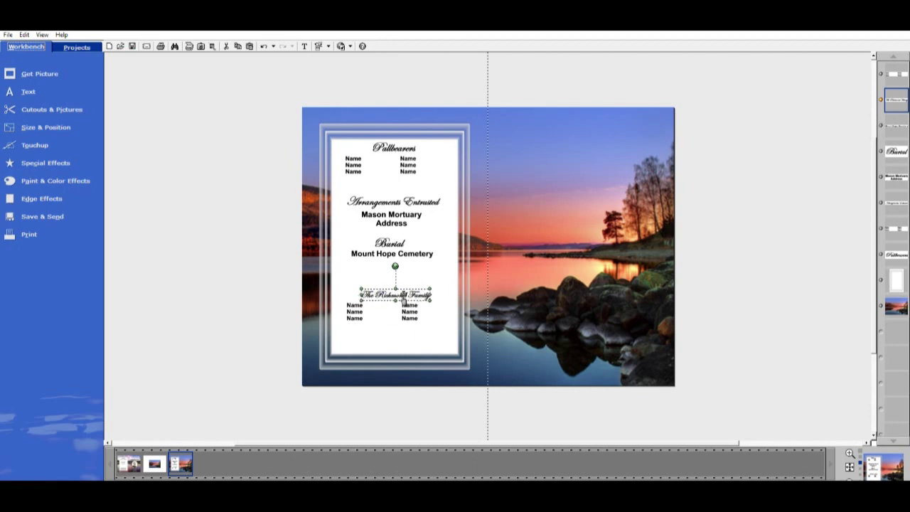
# Delete the placeholder names block beneath the new family heading
pyautogui.click(360, 306)
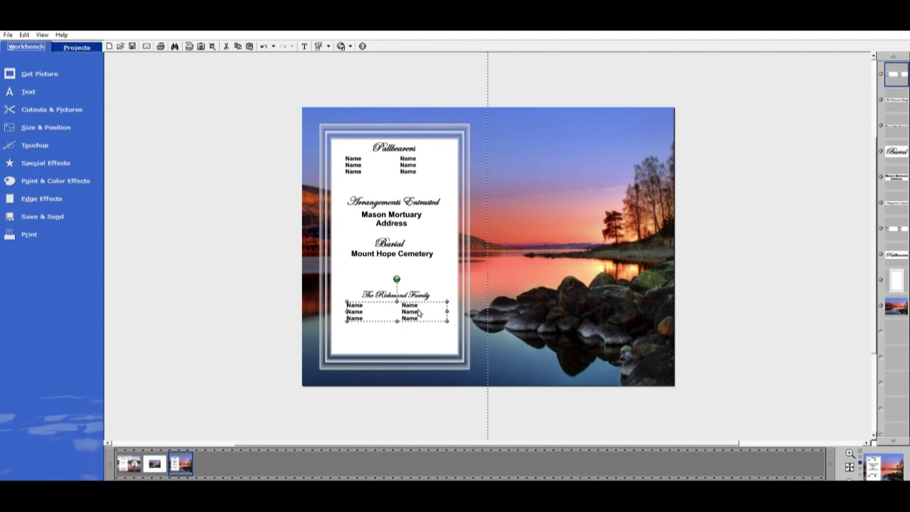
pyautogui.doubleClick(458, 318)
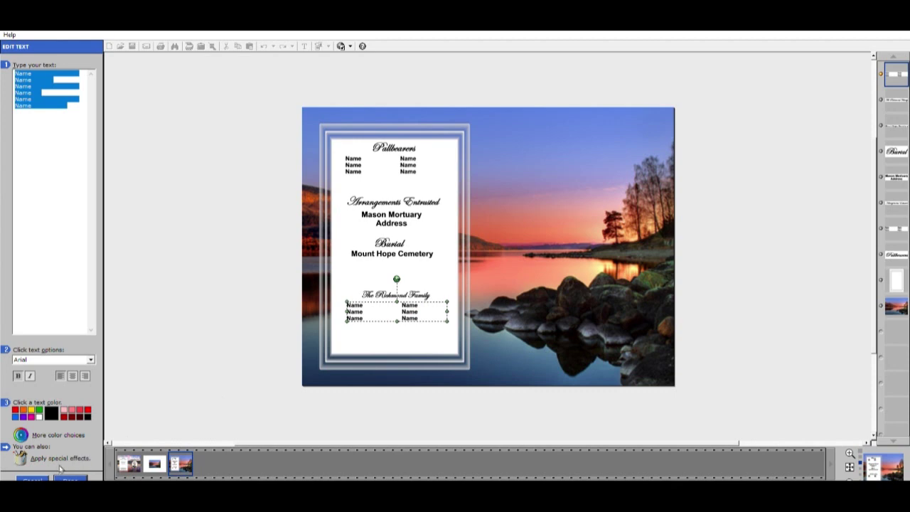
pyautogui.click(33, 476)
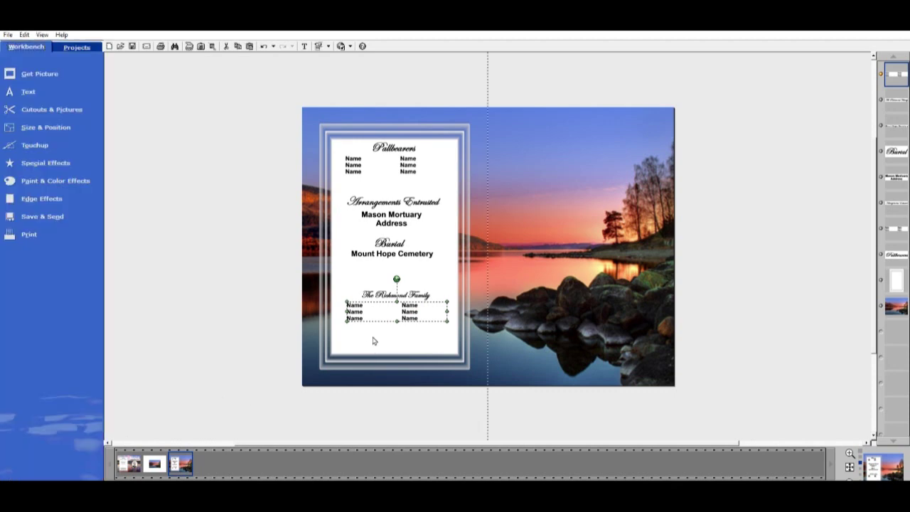
pyautogui.press('Delete')
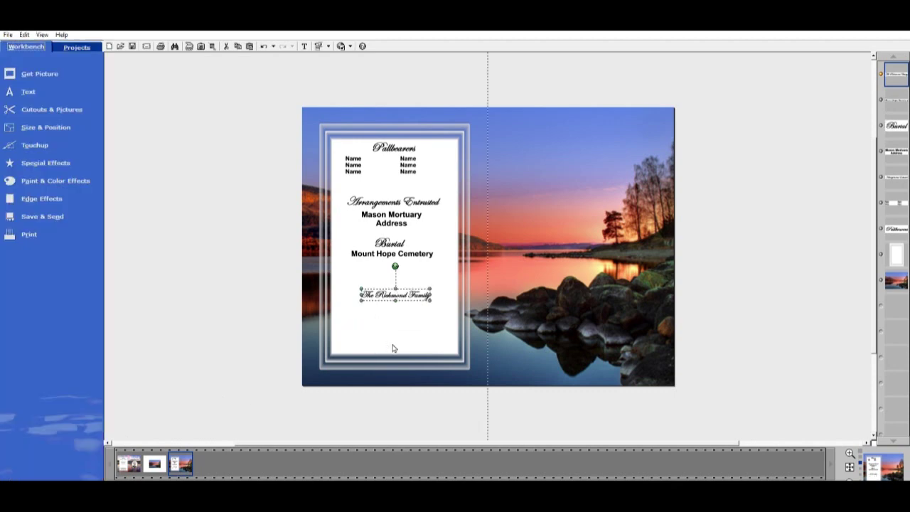
pyautogui.doubleClick(413, 295)
# Paste the family's thank-you message into the heading at the panel bottom
pyautogui.write('The Wilford Family wishes to thank everyone for the kindness that has been shown to them during this time of bereavement.')
pyautogui.click(325, 165)
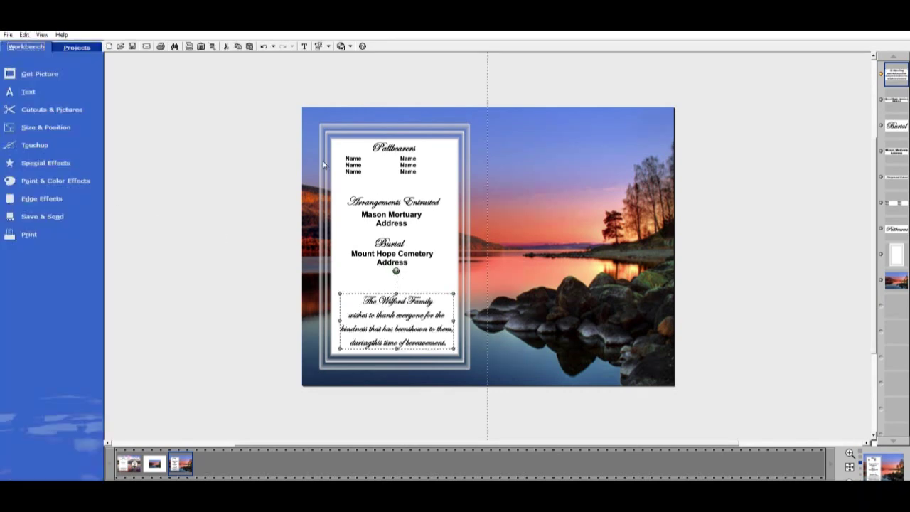
pyautogui.click(502, 284)
# Group the four funeral-detail texts and shift the group slightly lower on the panel
pyautogui.moveTo(501, 284); pyautogui.dragTo(344, 190)
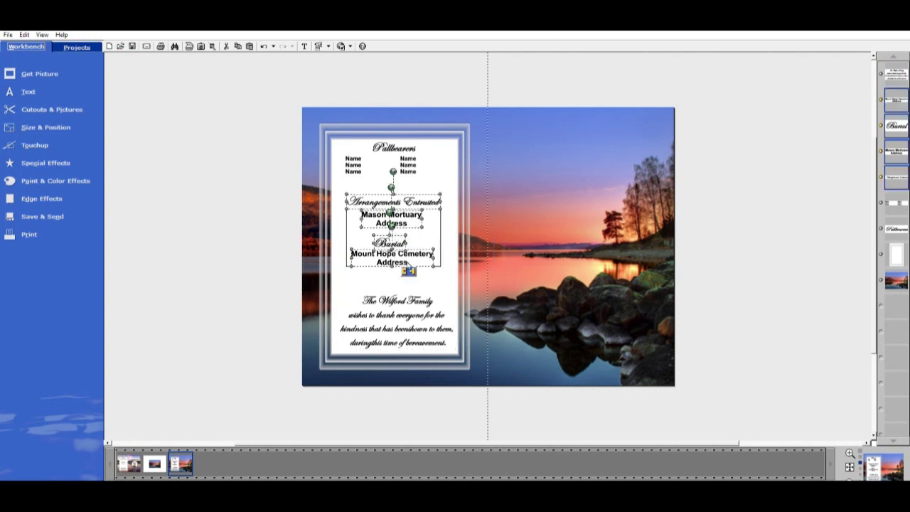
pyautogui.click(410, 271)
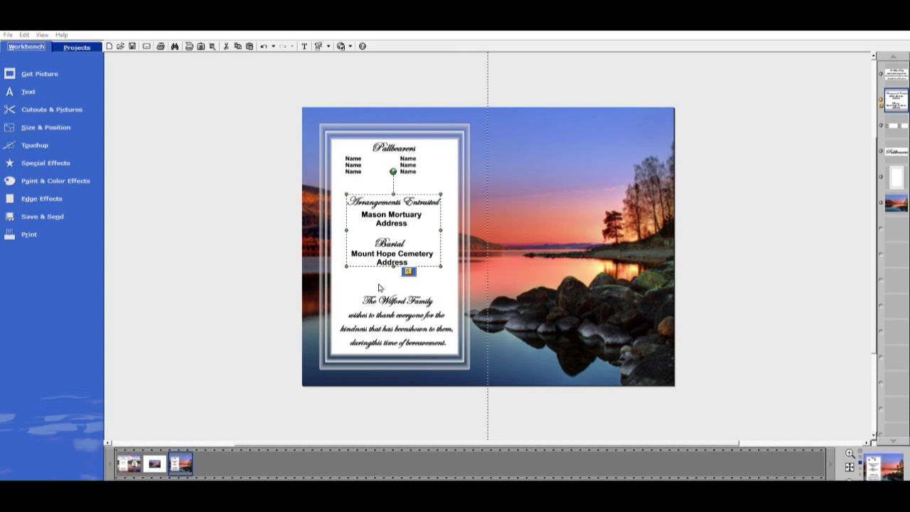
pyautogui.moveTo(417, 250); pyautogui.dragTo(417, 237)
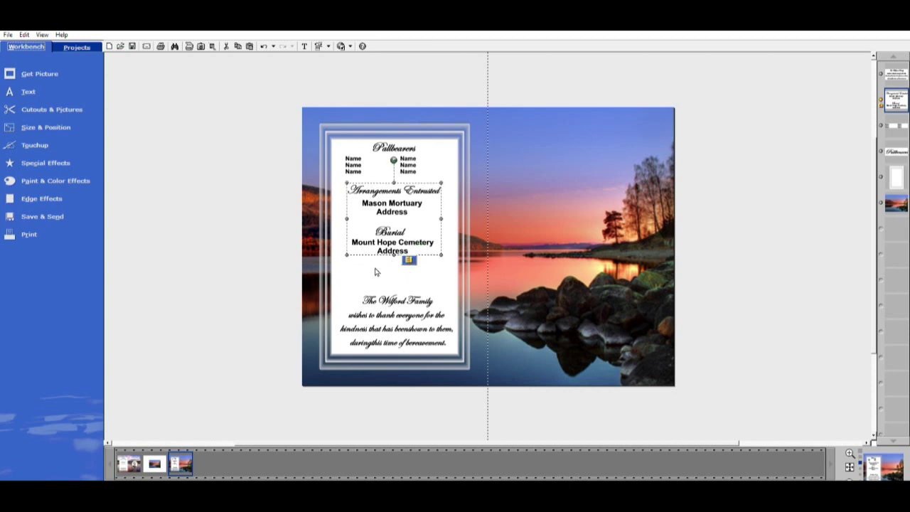
pyautogui.click(229, 266)
pyautogui.click(395, 206)
pyautogui.moveTo(397, 206); pyautogui.dragTo(396, 219)
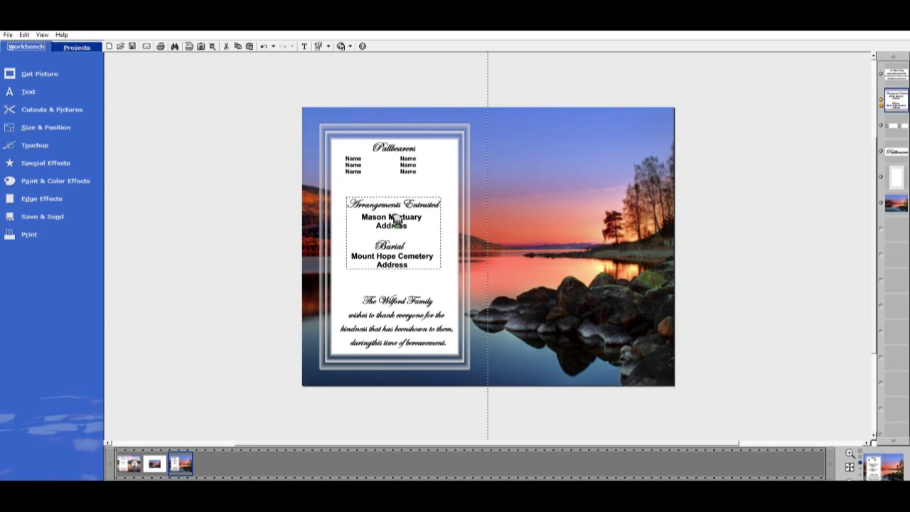
pyautogui.click(282, 252)
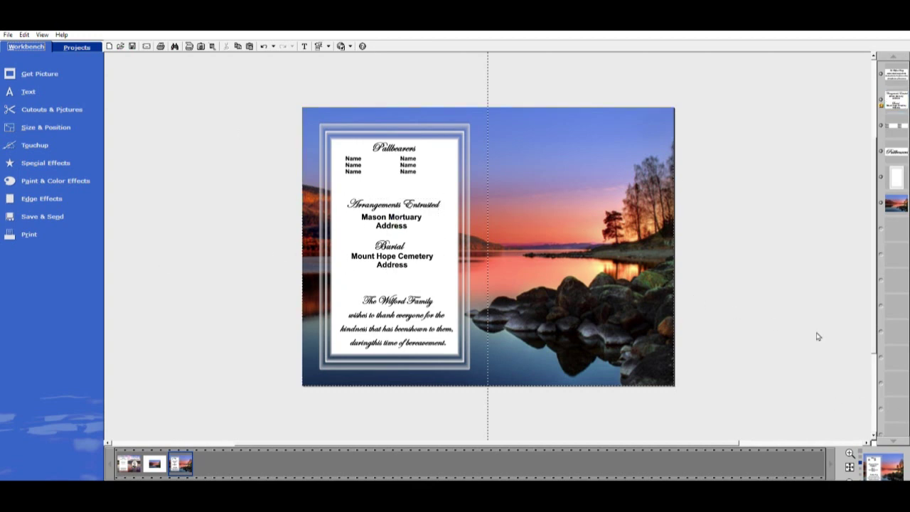
# Add a white circle shape to the page
pyautogui.click(29, 88)
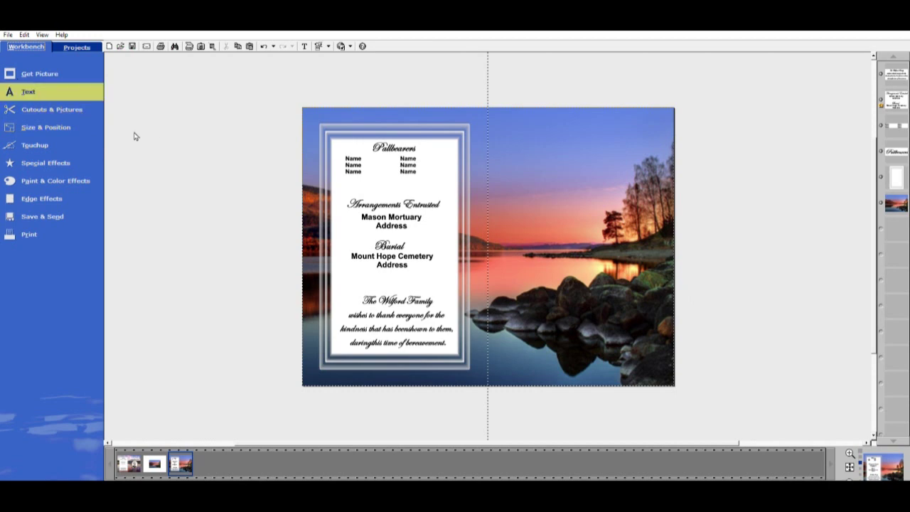
pyautogui.click(35, 108)
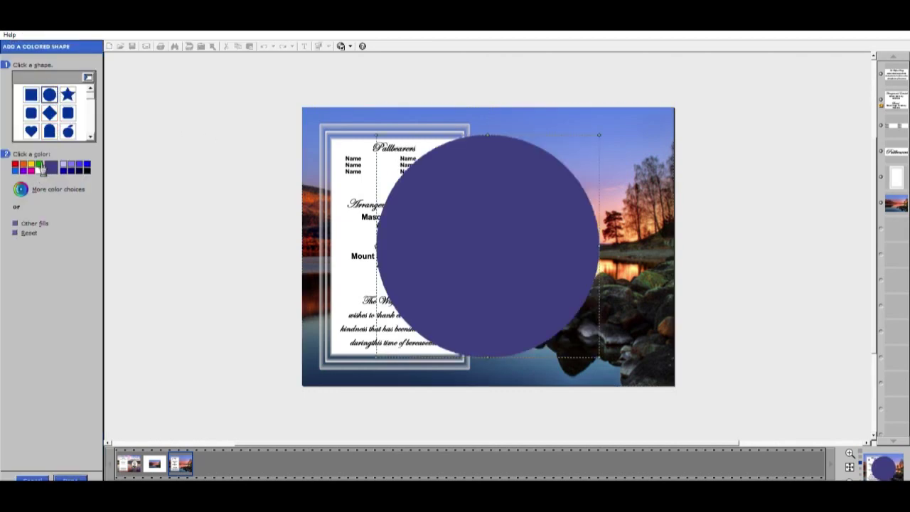
pyautogui.click(40, 171)
pyautogui.click(71, 479)
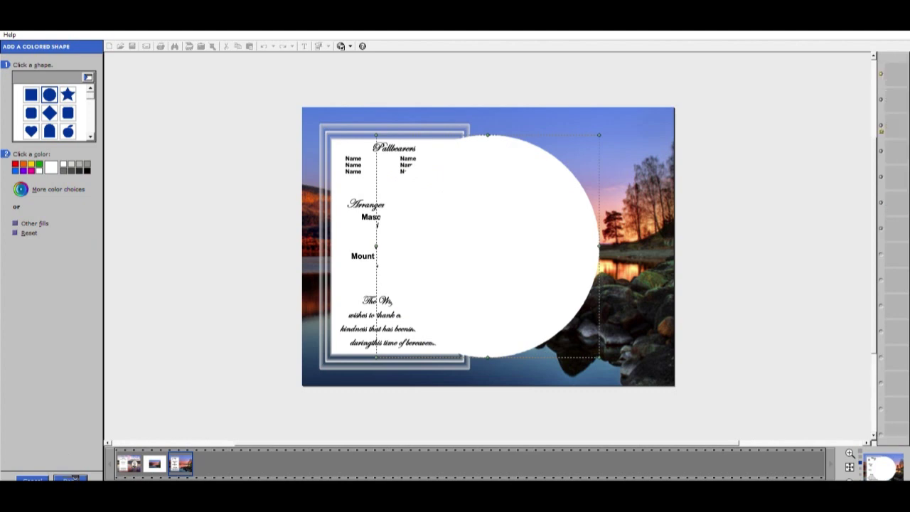
# Shrink the white circle, move it onto the right page and stretch it into an oval
pyautogui.moveTo(377, 354); pyautogui.dragTo(478, 257)
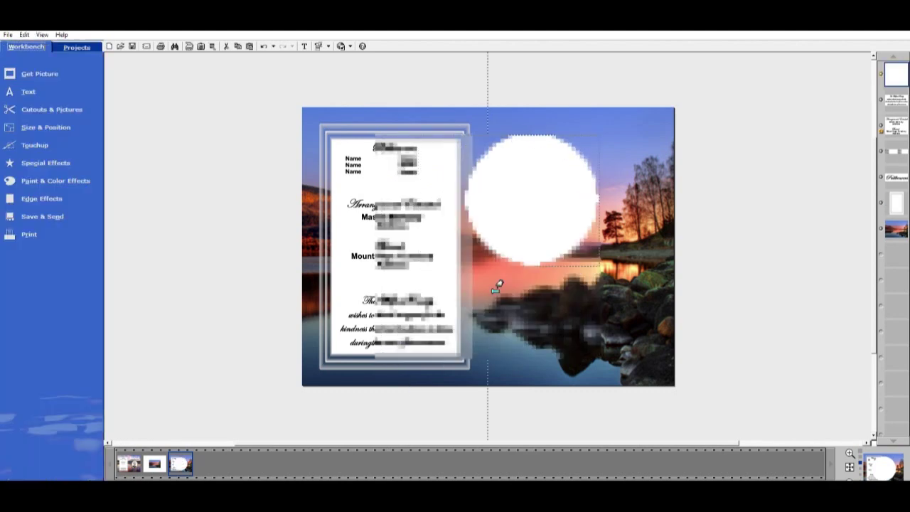
pyautogui.moveTo(567, 217); pyautogui.dragTo(590, 239)
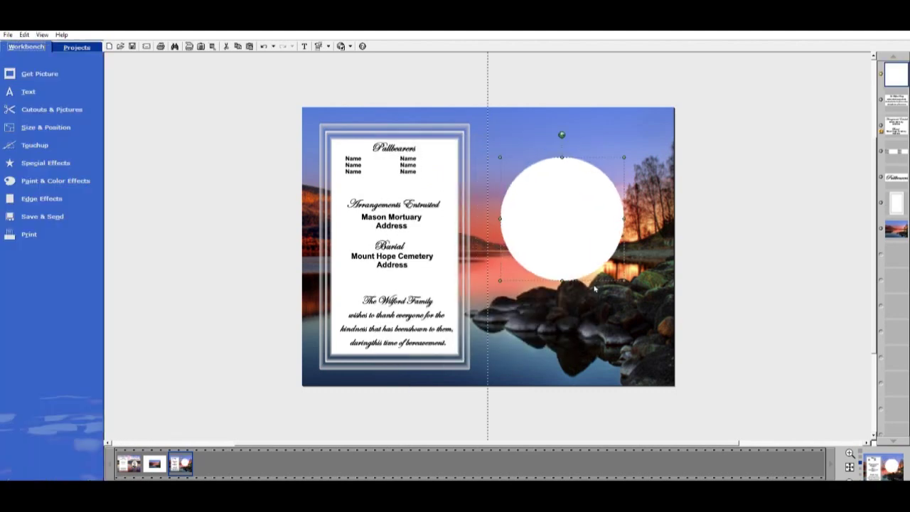
pyautogui.moveTo(568, 278); pyautogui.dragTo(568, 321)
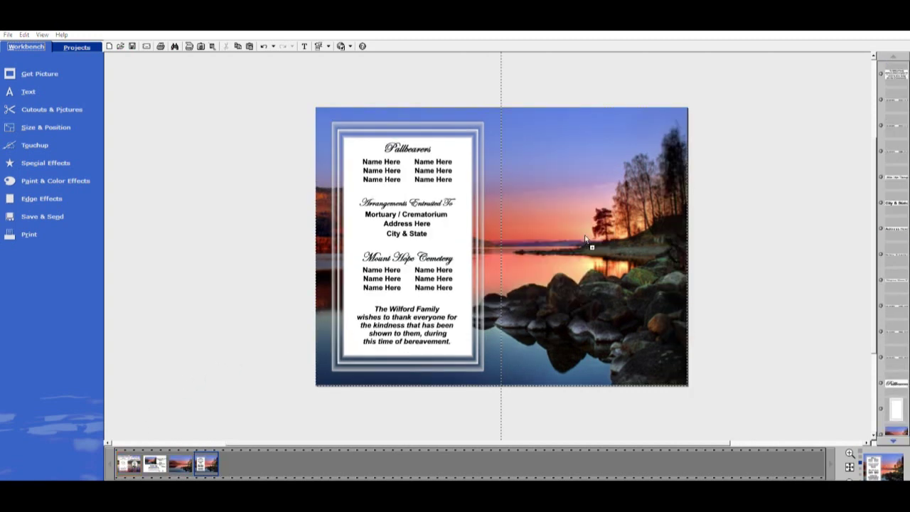
# Drop the man's portrait into the white oval on the right page and fine-tune its size and position
pyautogui.moveTo(587, 240); pyautogui.dragTo(589, 243)
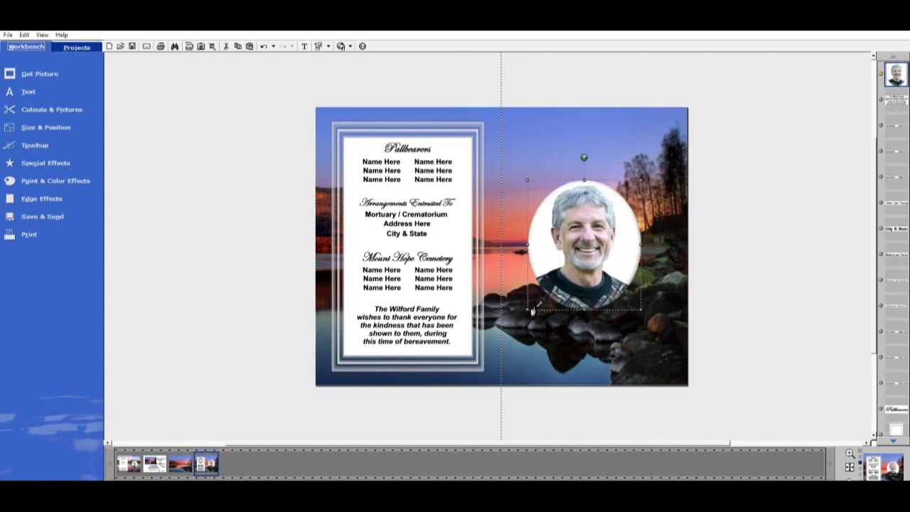
pyautogui.moveTo(538, 306); pyautogui.dragTo(561, 273)
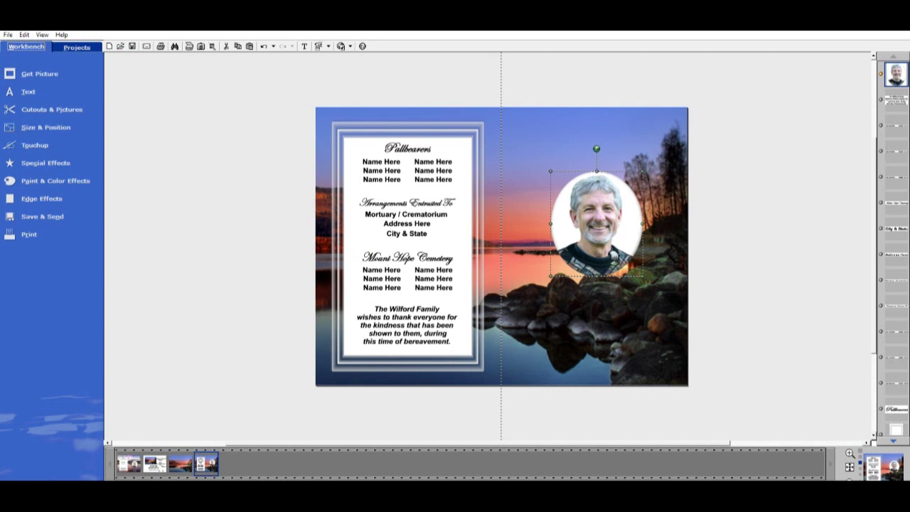
pyautogui.moveTo(612, 254); pyautogui.dragTo(613, 259)
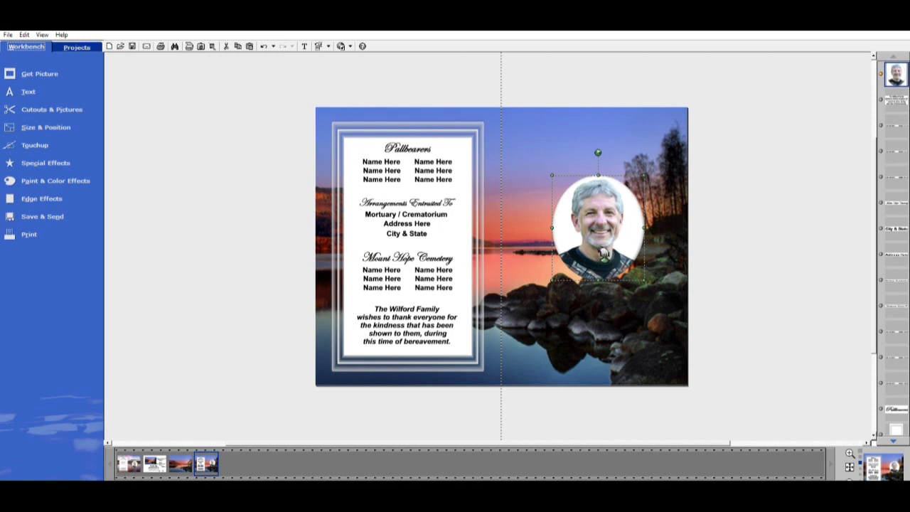
pyautogui.moveTo(605, 253); pyautogui.dragTo(600, 249)
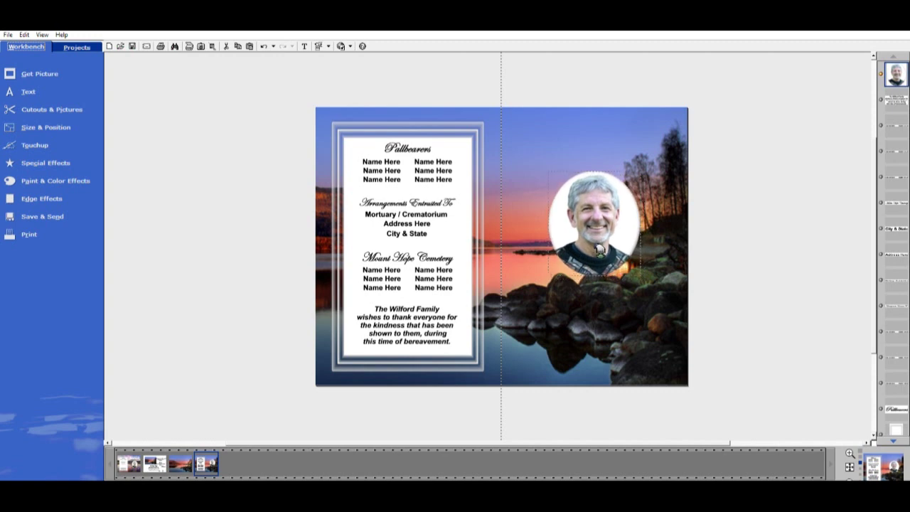
pyautogui.click(600, 249)
pyautogui.moveTo(640, 277); pyautogui.dragTo(609, 253)
pyautogui.click(724, 254)
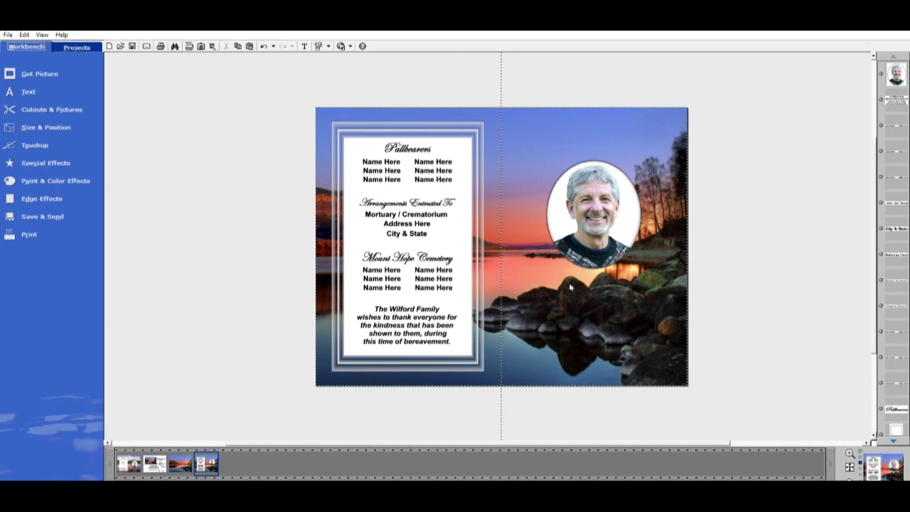
# Add a circle as a new coloured shape on the page
pyautogui.click(71, 103)
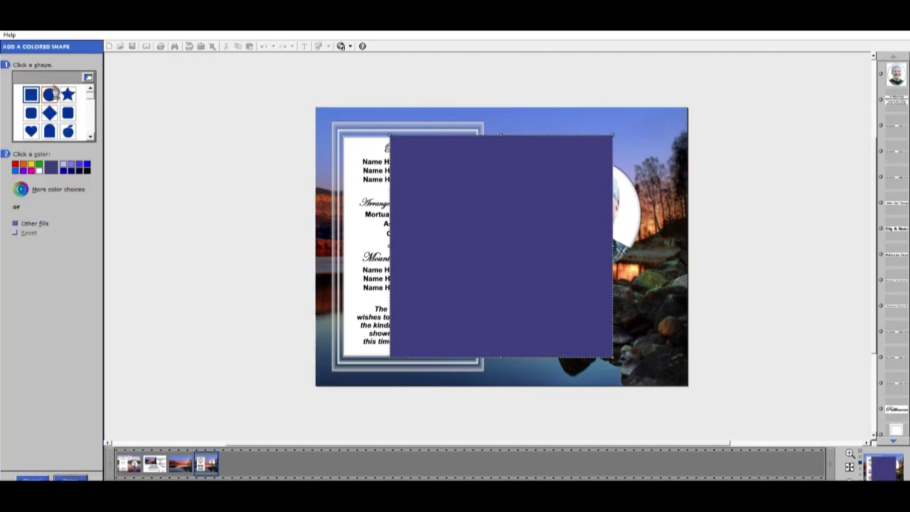
pyautogui.click(49, 94)
pyautogui.click(77, 477)
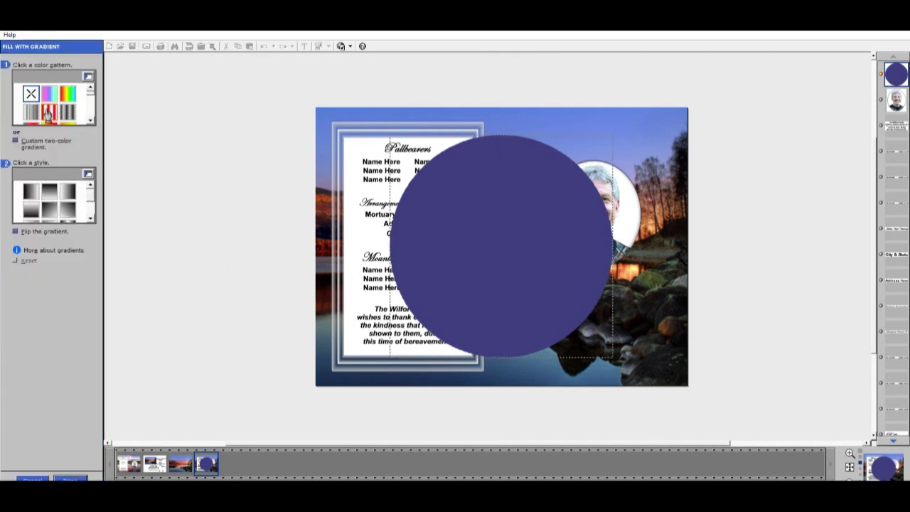
# Fill the circle with a gold radial sunburst gradient
pyautogui.click(31, 111)
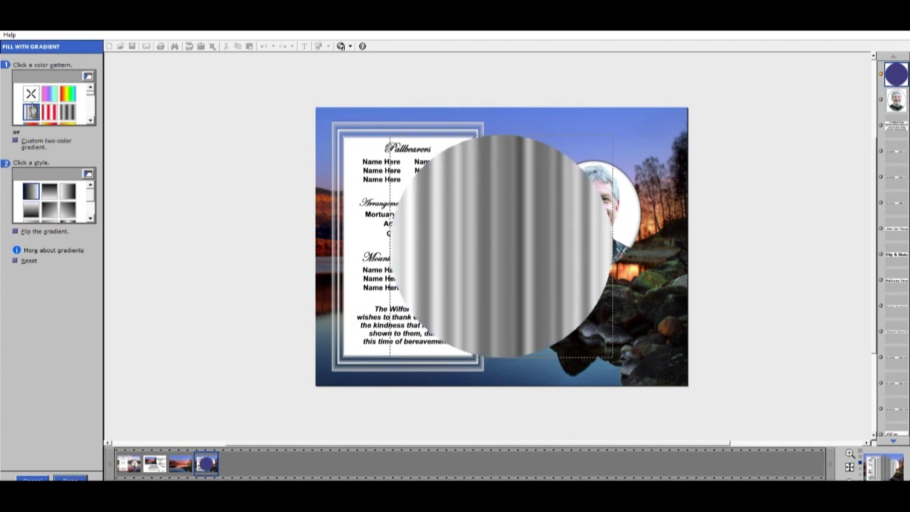
pyautogui.scroll(-2, 93, 113)
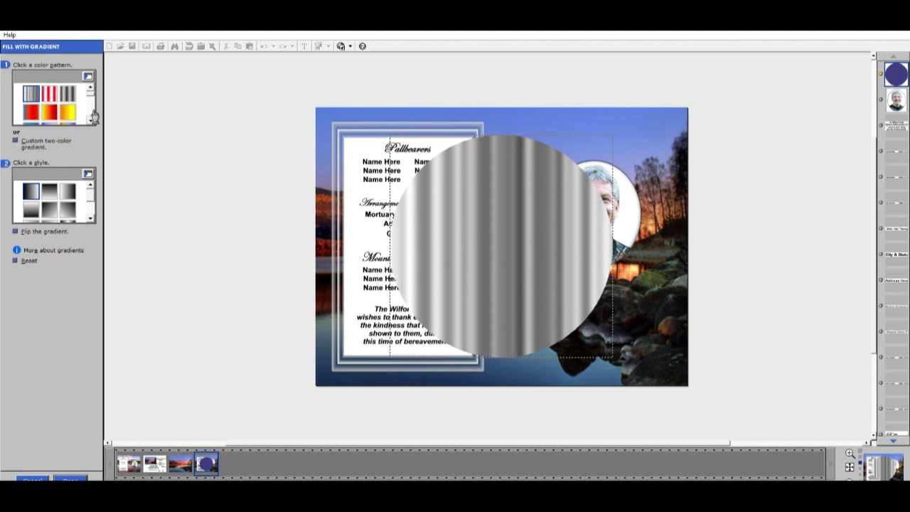
pyautogui.scroll(-1, 93, 115)
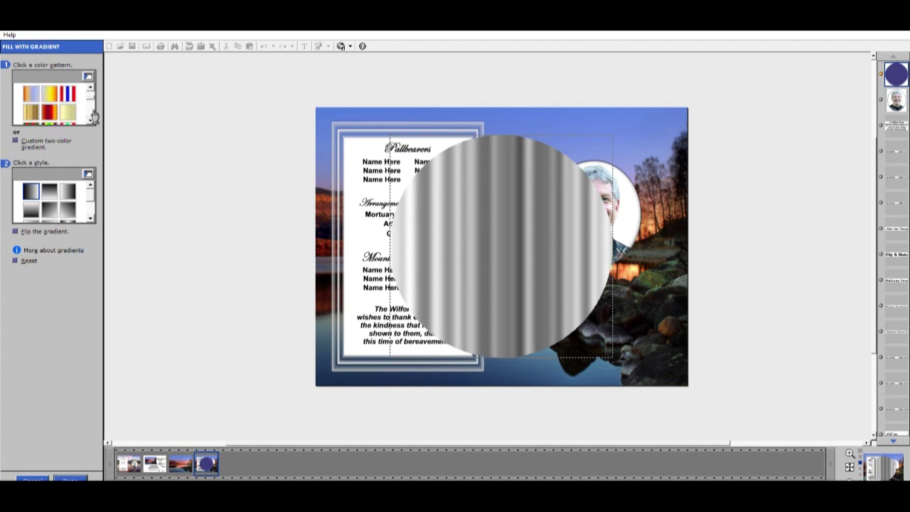
pyautogui.click(30, 110)
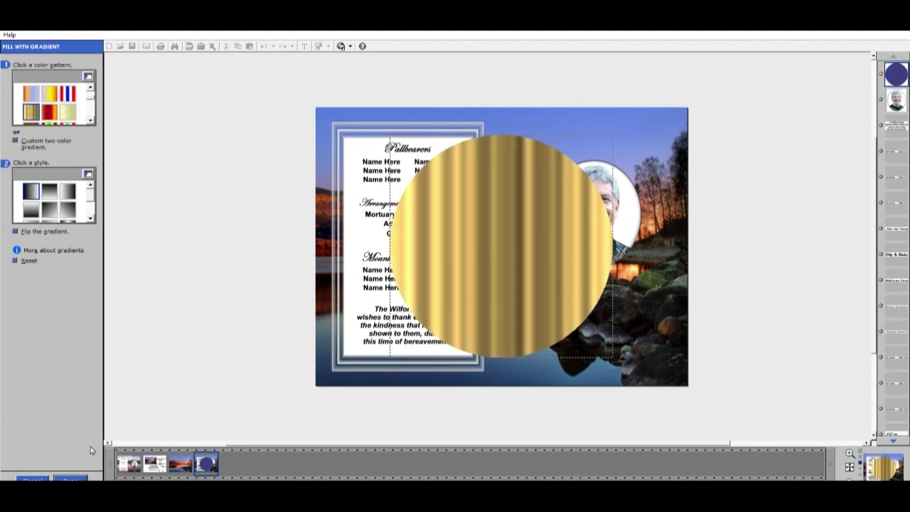
pyautogui.click(90, 220)
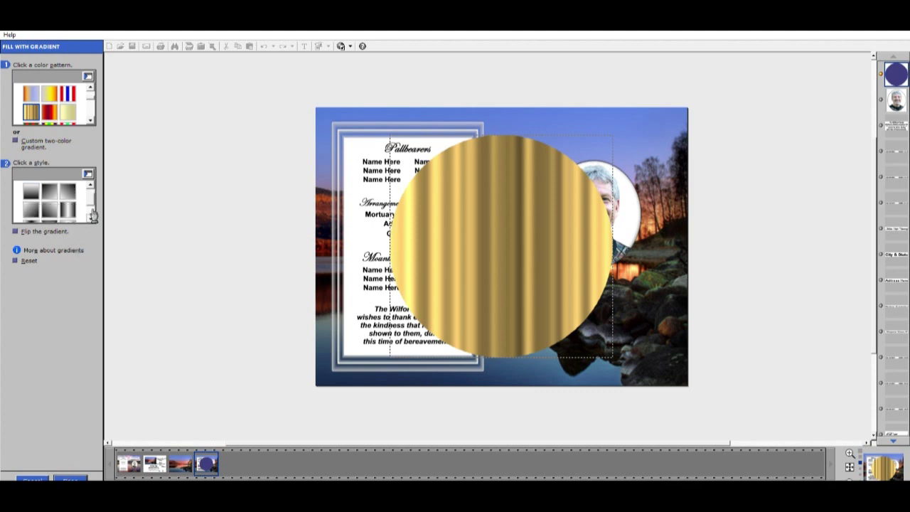
pyautogui.click(90, 220)
pyautogui.click(76, 192)
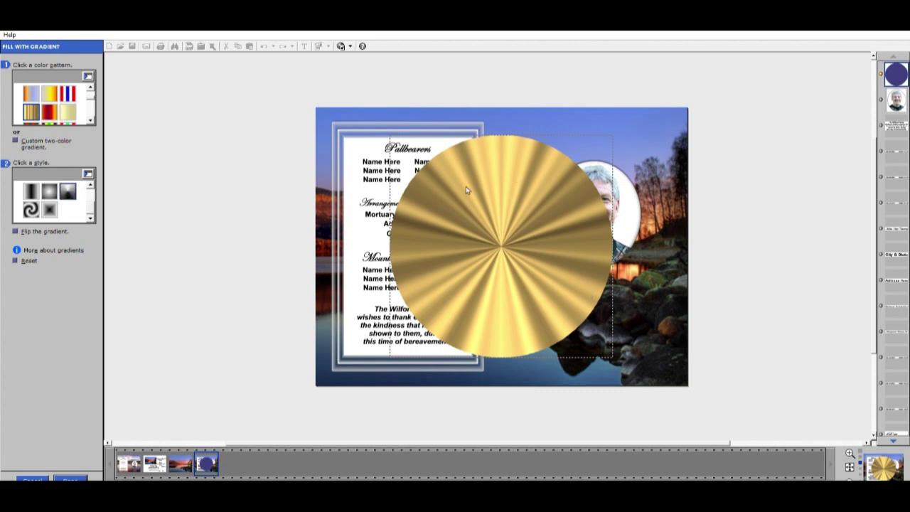
pyautogui.click(76, 475)
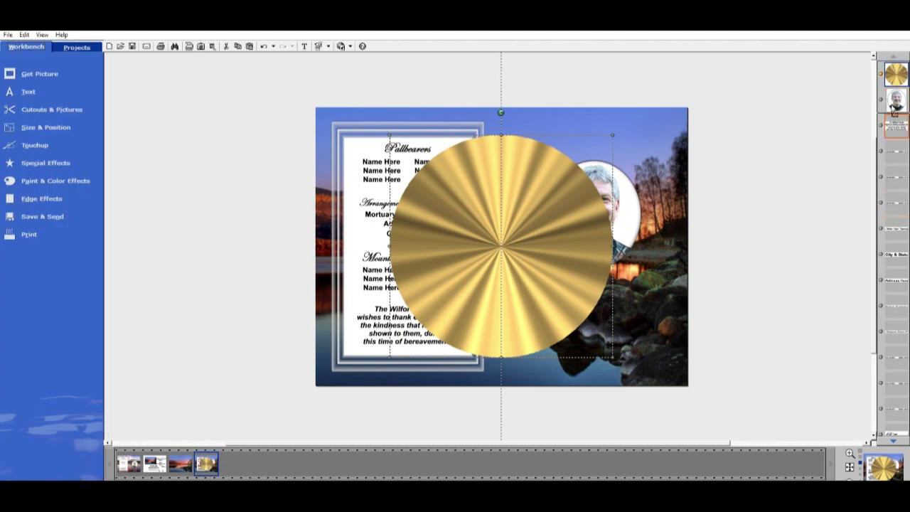
# Bring the portrait above the gold circle and shrink the circle snugly around it
pyautogui.moveTo(895, 108); pyautogui.dragTo(896, 72)
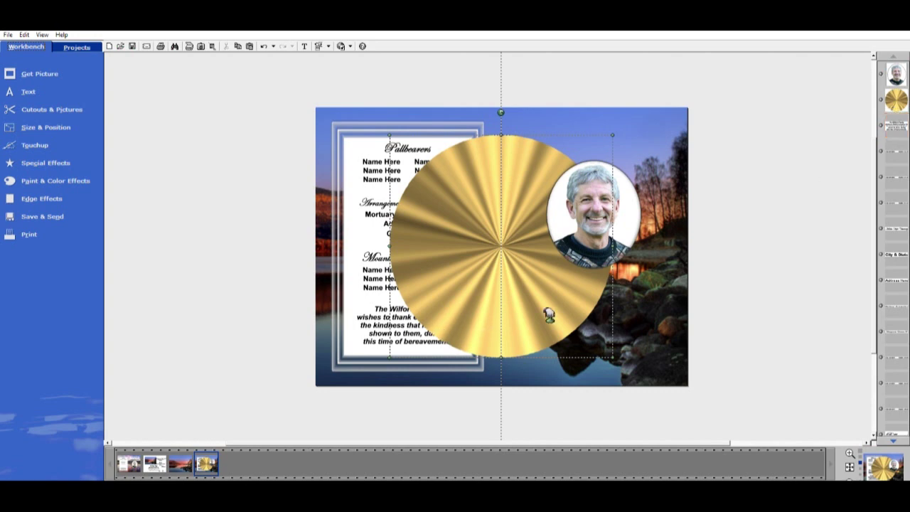
pyautogui.moveTo(591, 313); pyautogui.dragTo(640, 311)
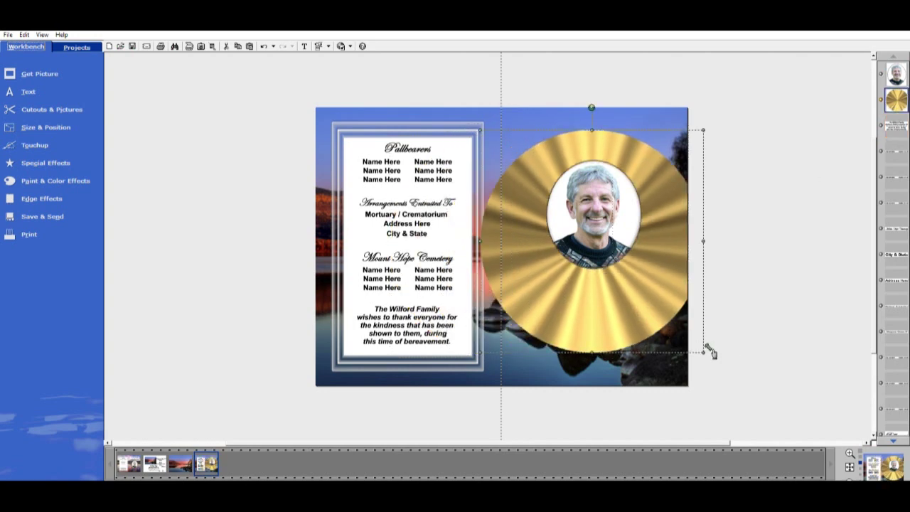
pyautogui.moveTo(704, 351); pyautogui.dragTo(560, 272)
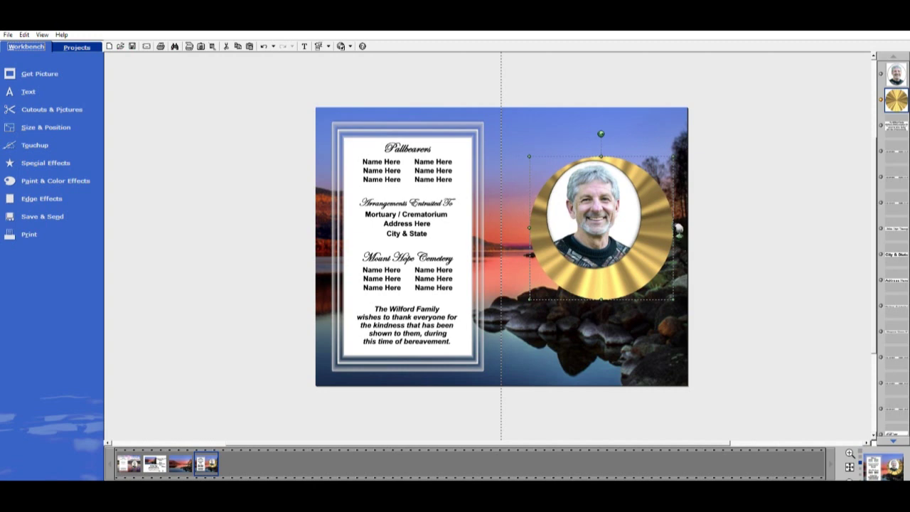
pyautogui.moveTo(672, 227); pyautogui.dragTo(660, 226)
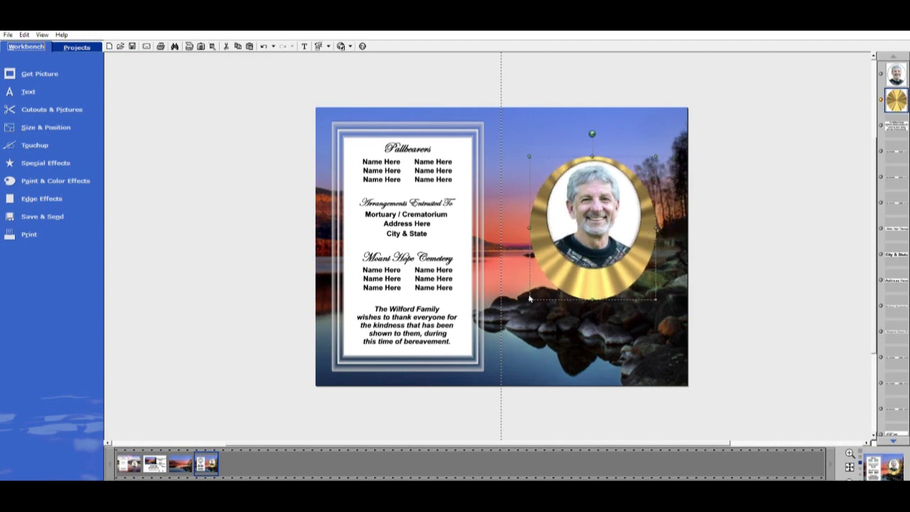
pyautogui.moveTo(529, 299); pyautogui.dragTo(548, 279)
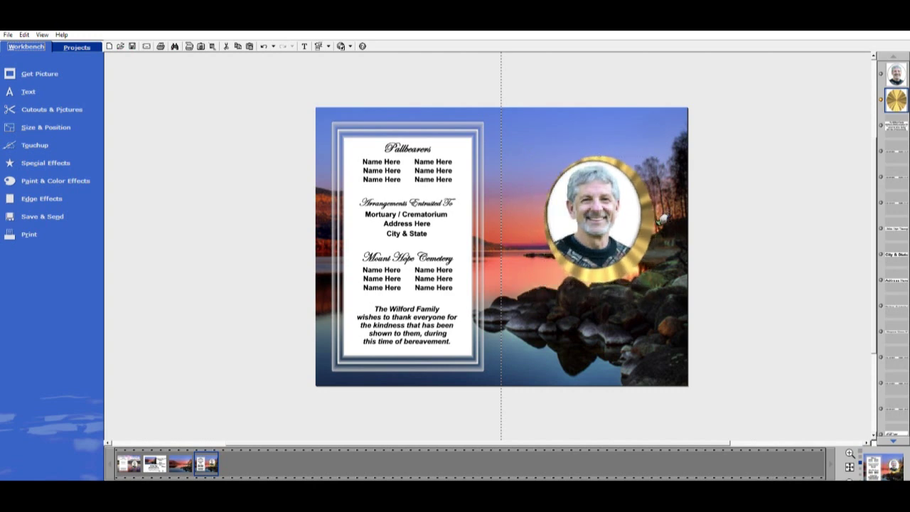
pyautogui.moveTo(634, 266); pyautogui.dragTo(630, 265)
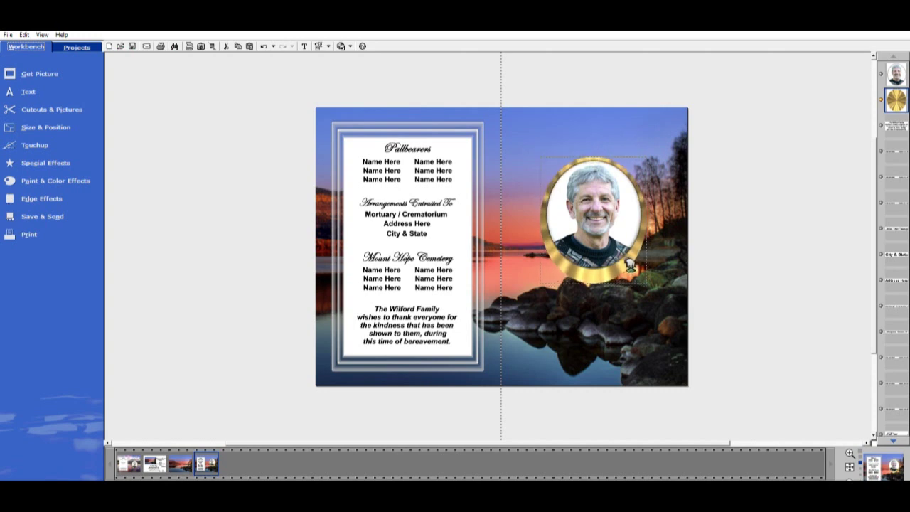
# Fine-tune the gold frame's size and position with handles and arrow-key nudges
pyautogui.click(609, 212)
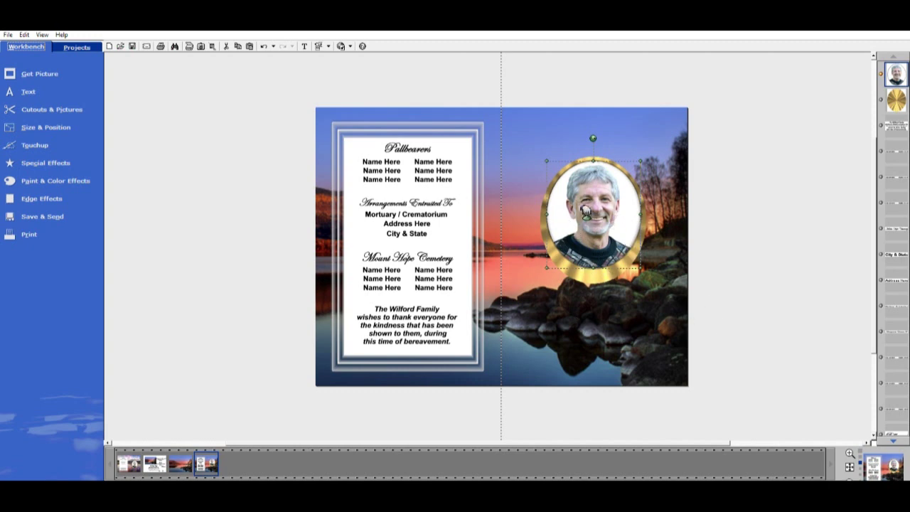
pyautogui.click(768, 252)
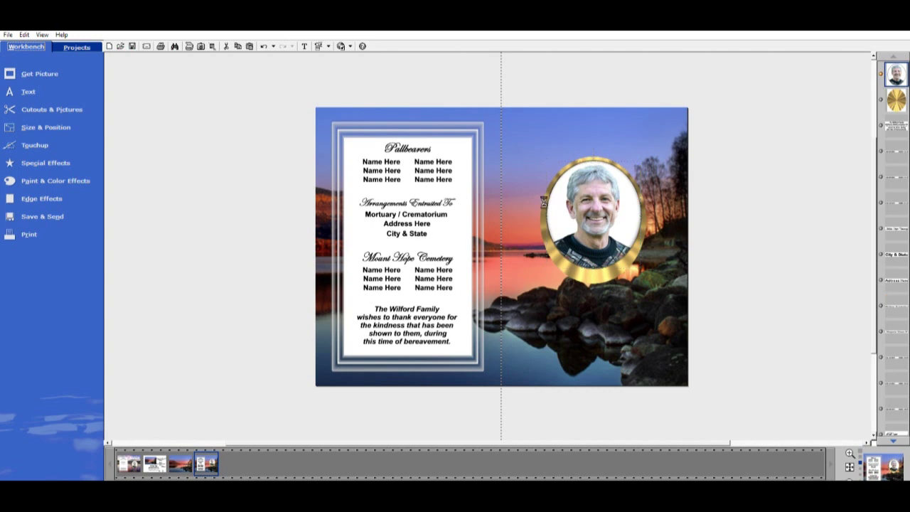
pyautogui.click(619, 267)
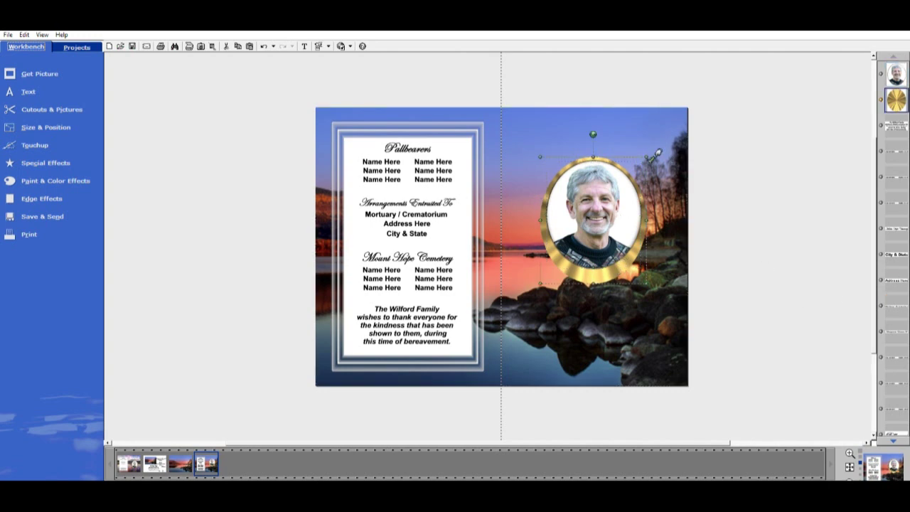
pyautogui.moveTo(652, 150); pyautogui.dragTo(655, 152)
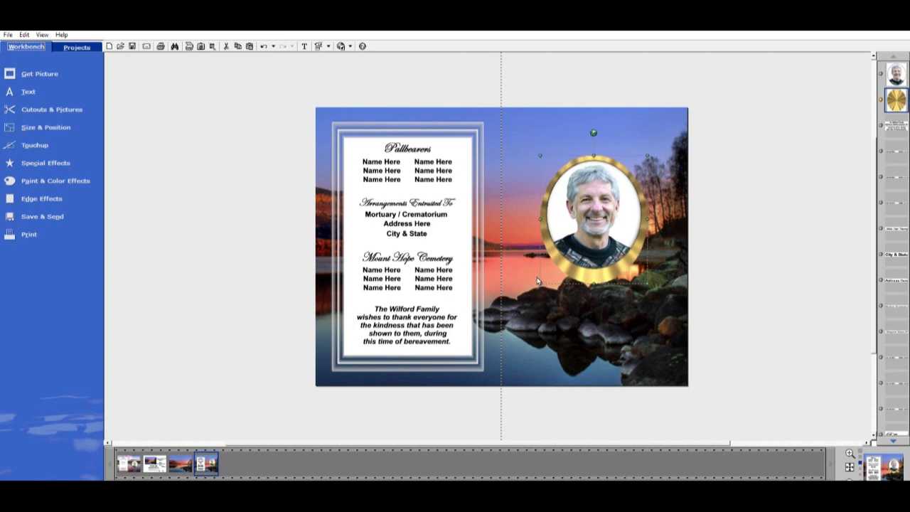
pyautogui.moveTo(538, 281); pyautogui.dragTo(544, 280)
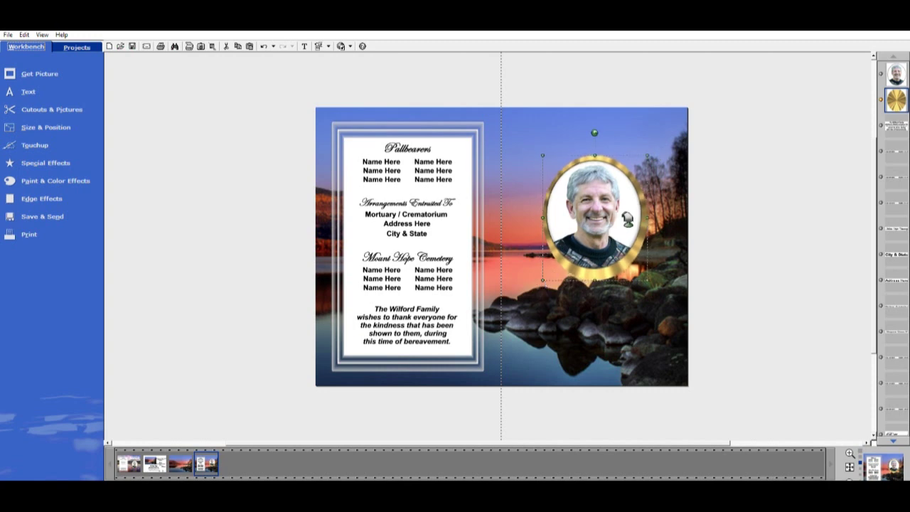
pyautogui.moveTo(627, 220); pyautogui.dragTo(625, 222)
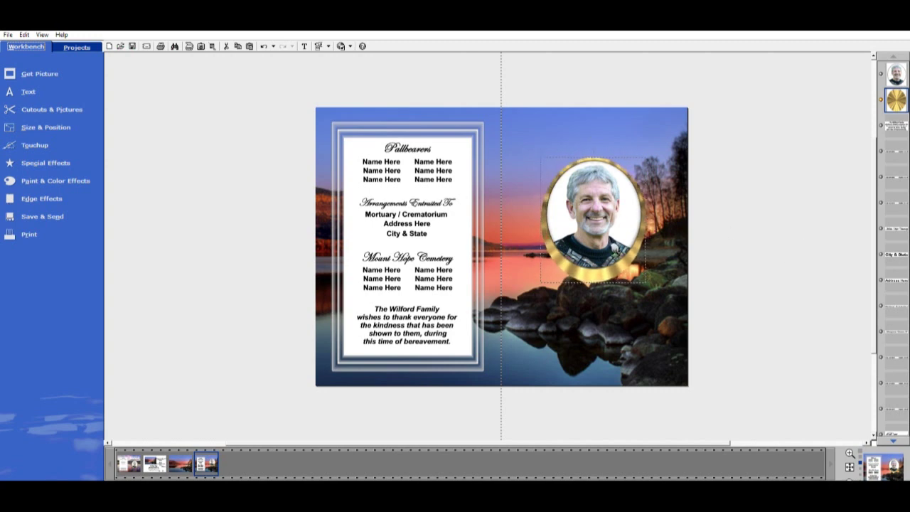
pyautogui.press('Up')
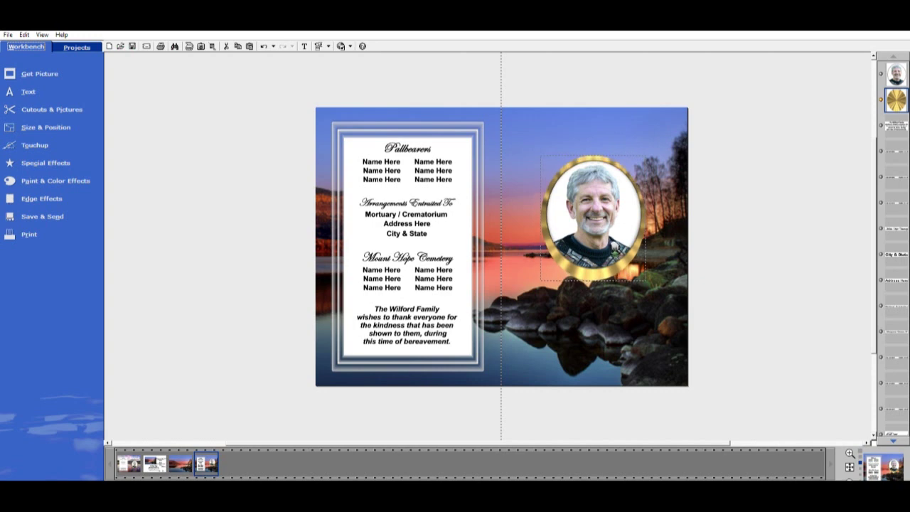
pyautogui.press('Down')
pyautogui.press('Right')
# Open the first page's mountain-lake memorial layout
pyautogui.click(616, 247)
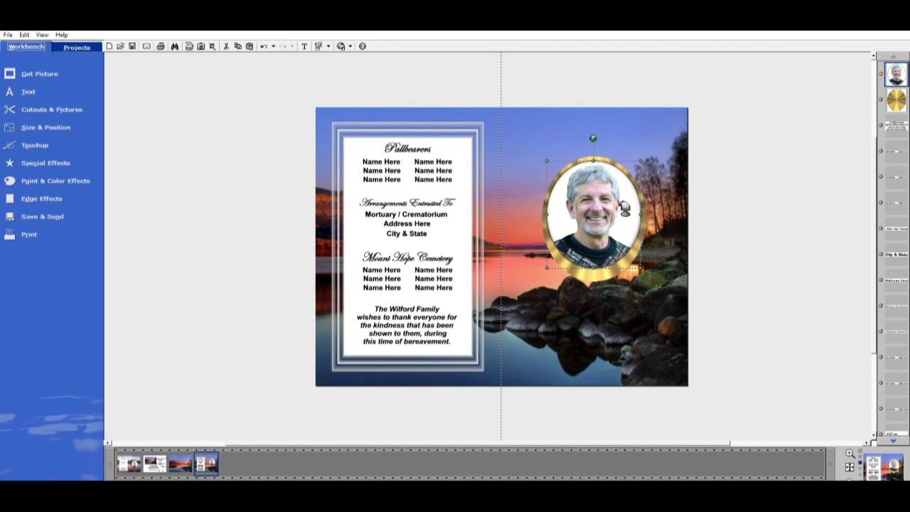
pyautogui.click(600, 274)
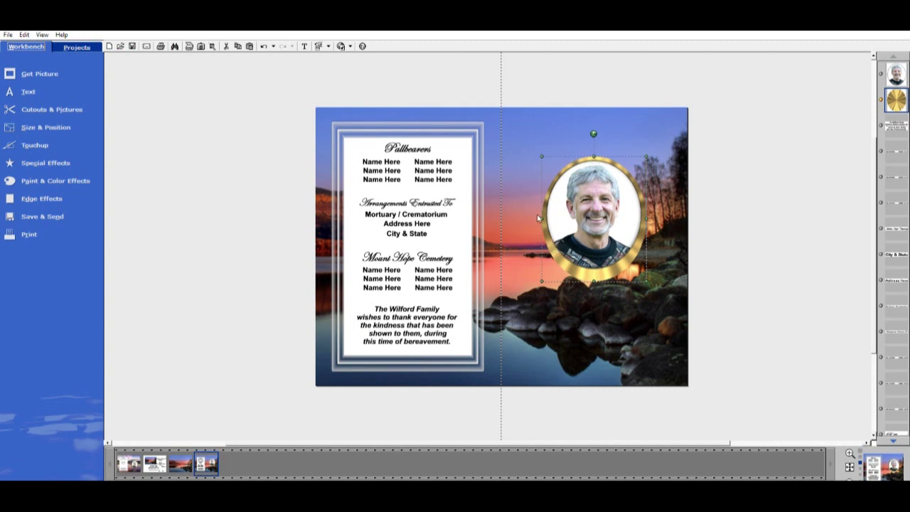
pyautogui.click(131, 461)
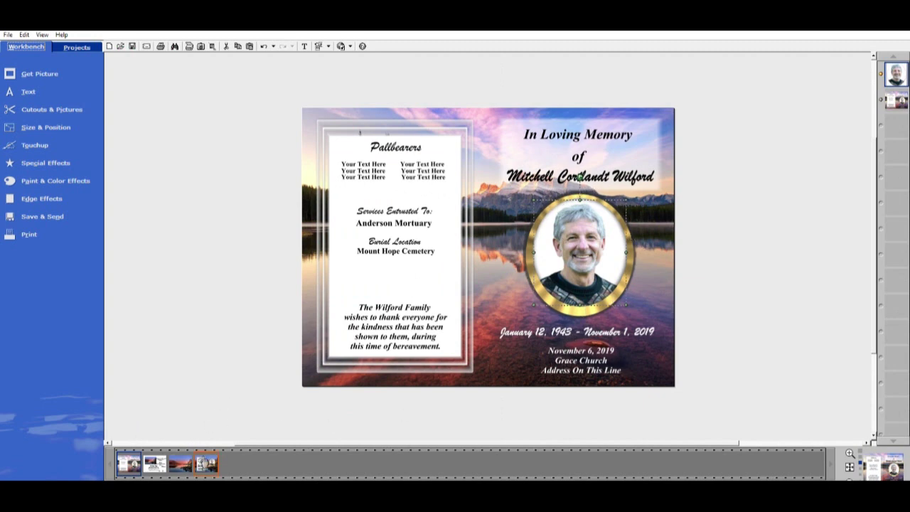
# On the lake page, pull the portrait out of the oval and group the left panel's text
pyautogui.click(208, 464)
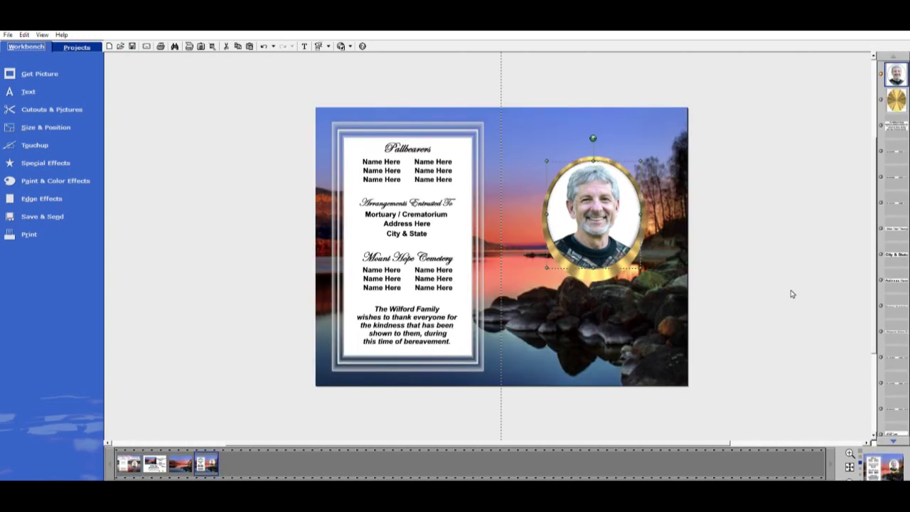
pyautogui.moveTo(595, 213); pyautogui.dragTo(563, 327)
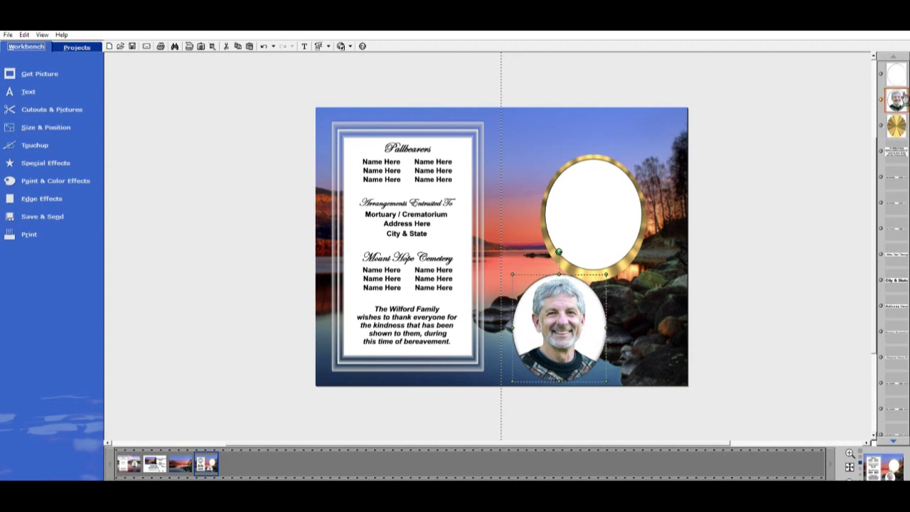
pyautogui.moveTo(300, 95); pyautogui.dragTo(494, 387)
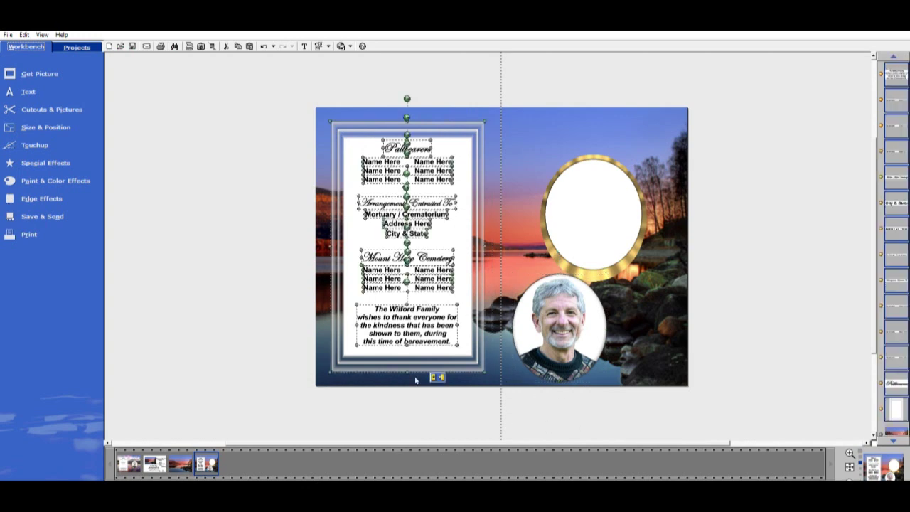
pyautogui.click(437, 375)
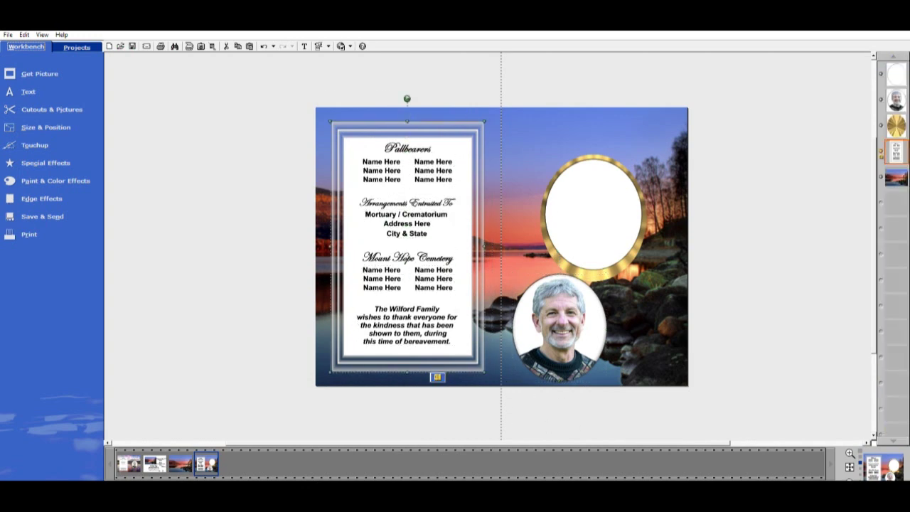
# Send the portrait to the bottom layer, hidden behind the background
pyautogui.click(896, 100)
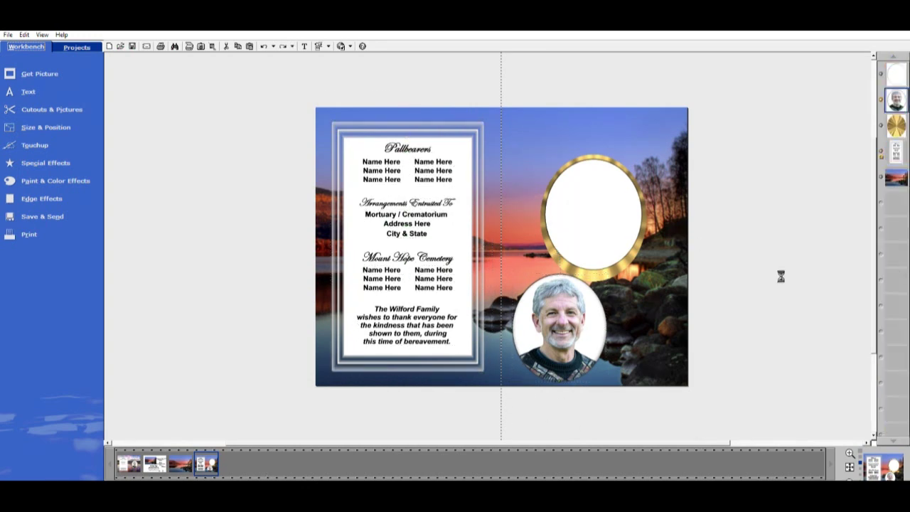
pyautogui.moveTo(578, 316); pyautogui.dragTo(569, 332)
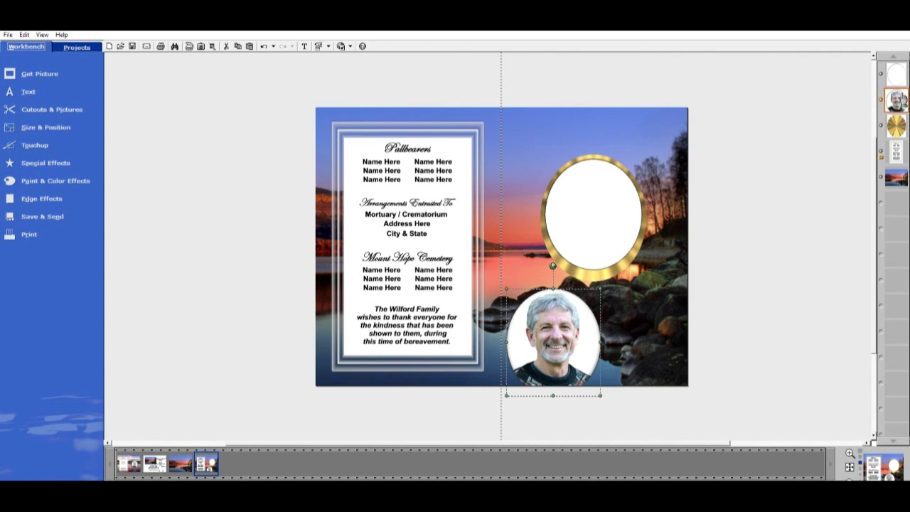
pyautogui.moveTo(902, 103); pyautogui.dragTo(900, 205)
pyautogui.click(790, 326)
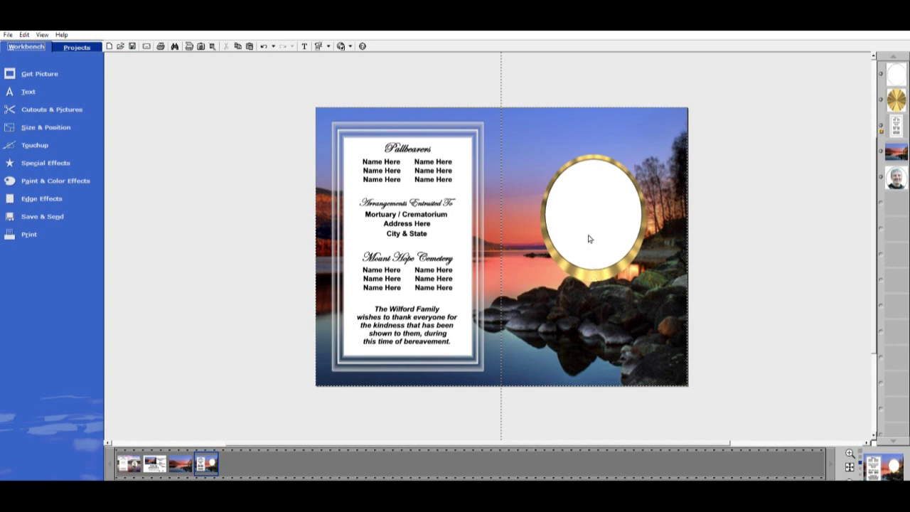
# Group the white oval together with its gold sunburst frame
pyautogui.click(591, 189)
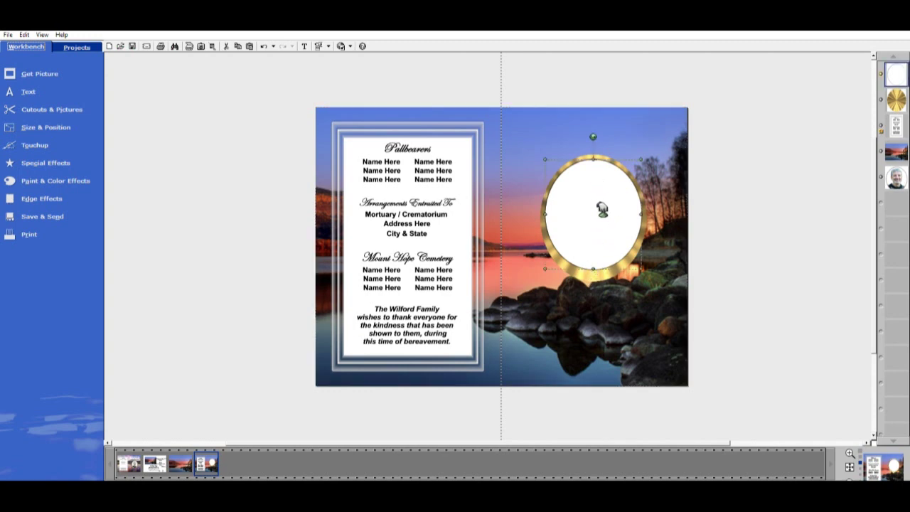
pyautogui.keyDown('shift'); pyautogui.click(599, 271); pyautogui.keyUp('shift')
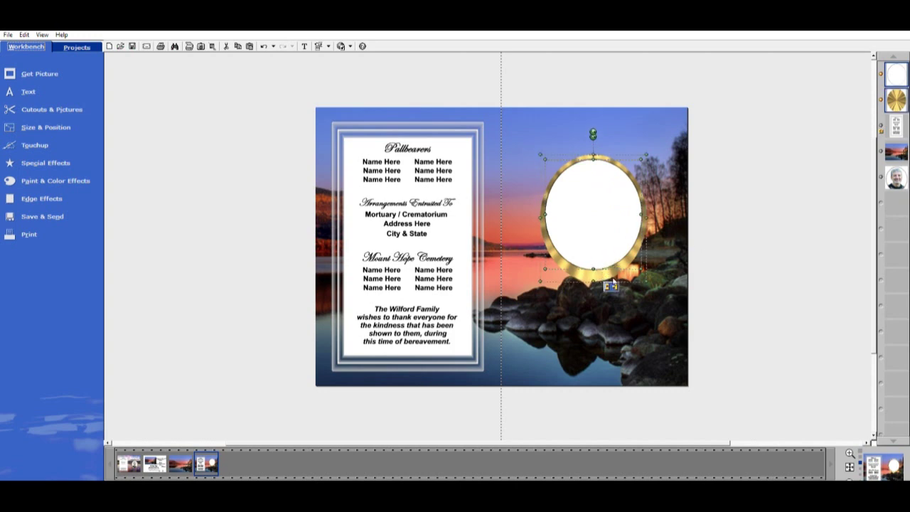
pyautogui.click(611, 286)
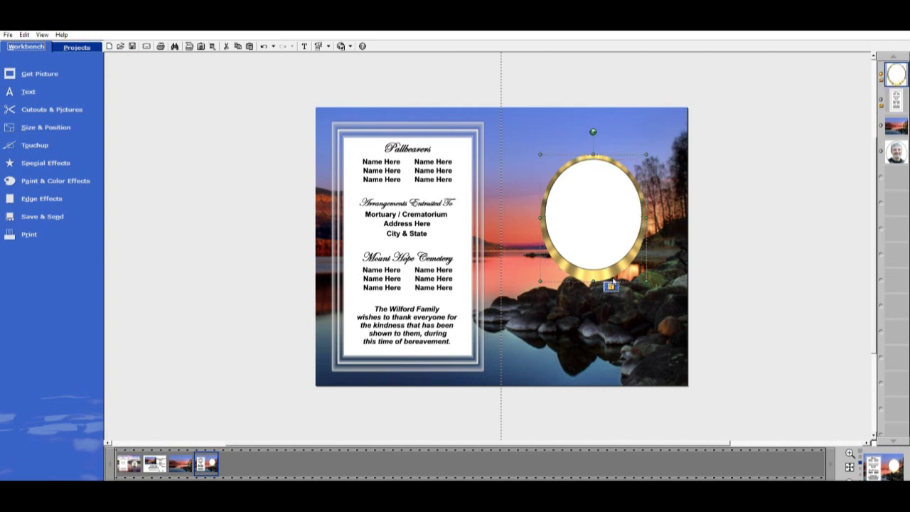
# Apply a Soft shadow to the grouped oval frame and adjust its handle
pyautogui.click(50, 158)
pyautogui.click(64, 108)
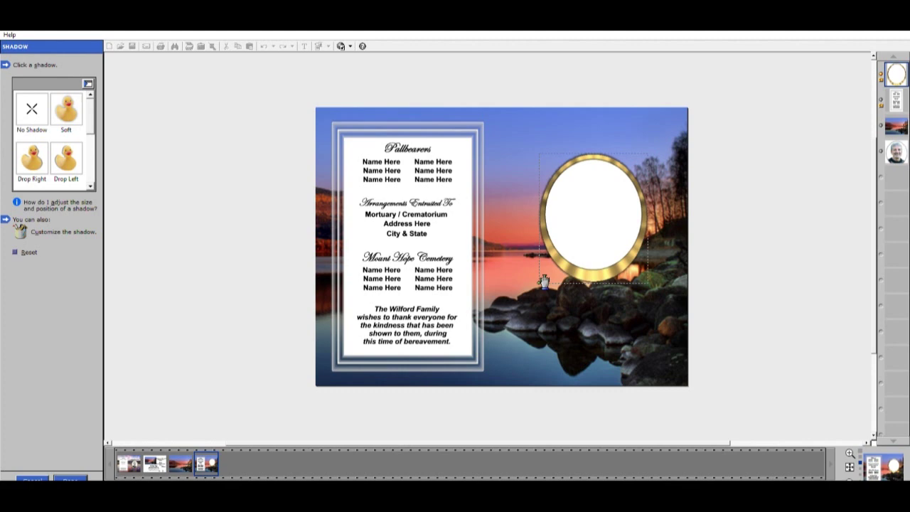
pyautogui.click(545, 279)
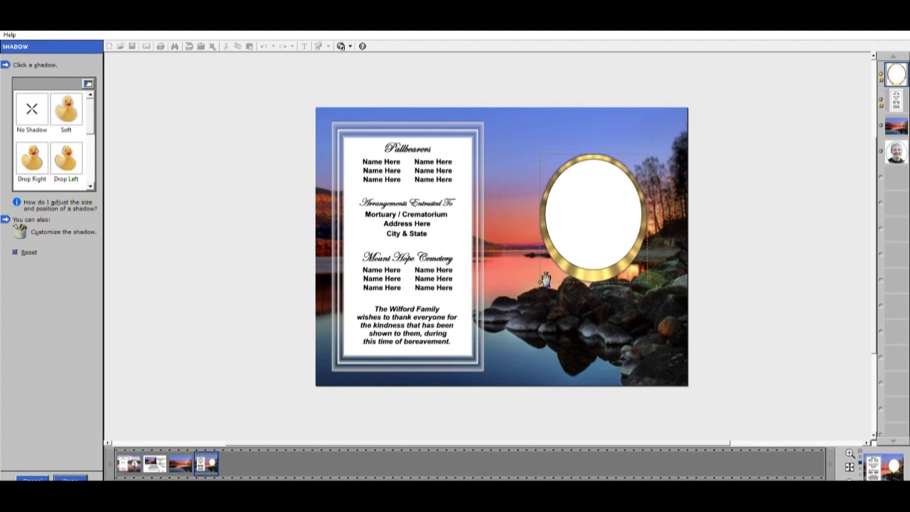
pyautogui.click(71, 478)
pyautogui.click(825, 258)
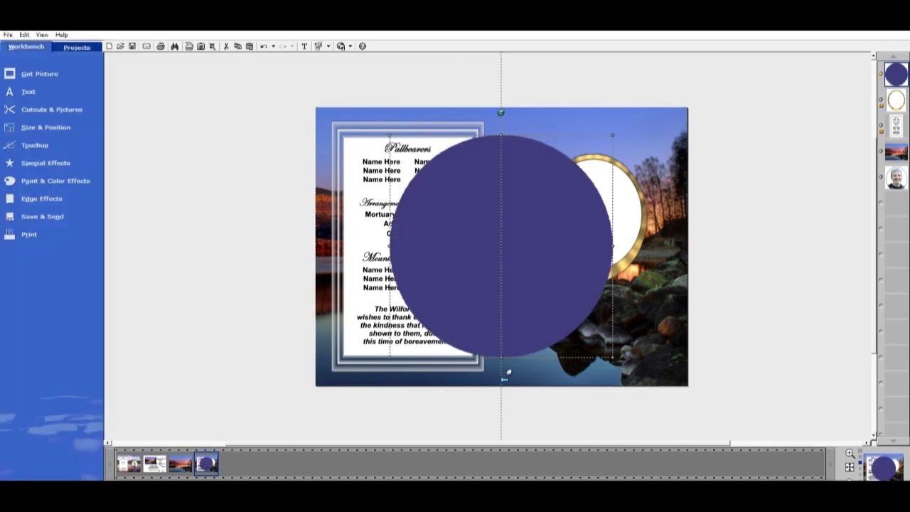
pyautogui.moveTo(390, 356); pyautogui.dragTo(599, 212)
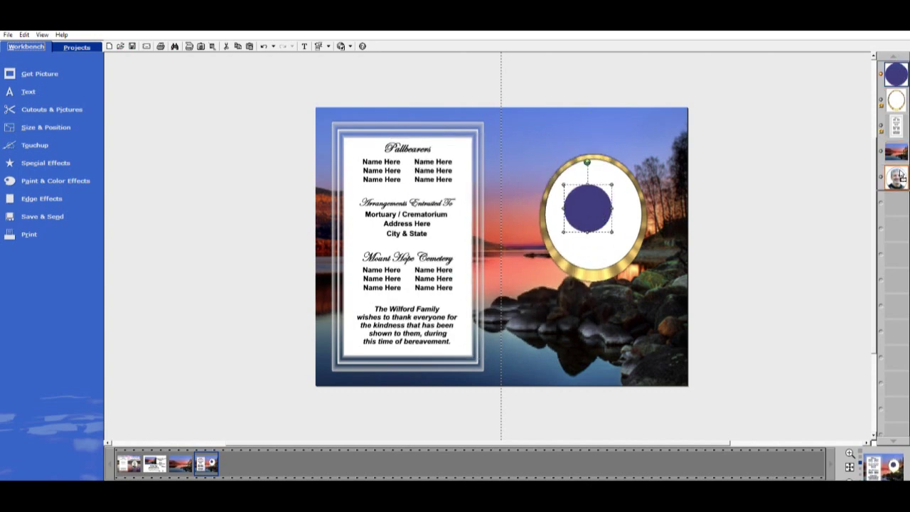
pyautogui.moveTo(896, 74); pyautogui.dragTo(896, 101)
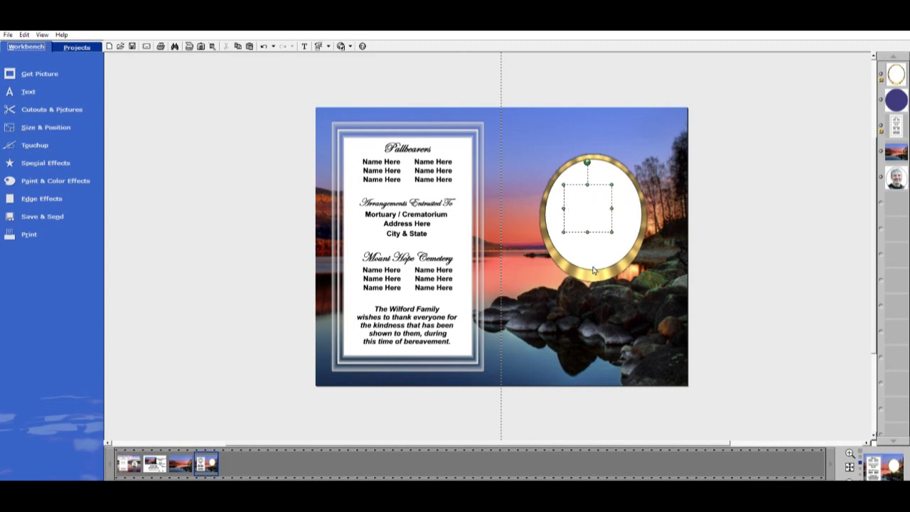
pyautogui.click(594, 271)
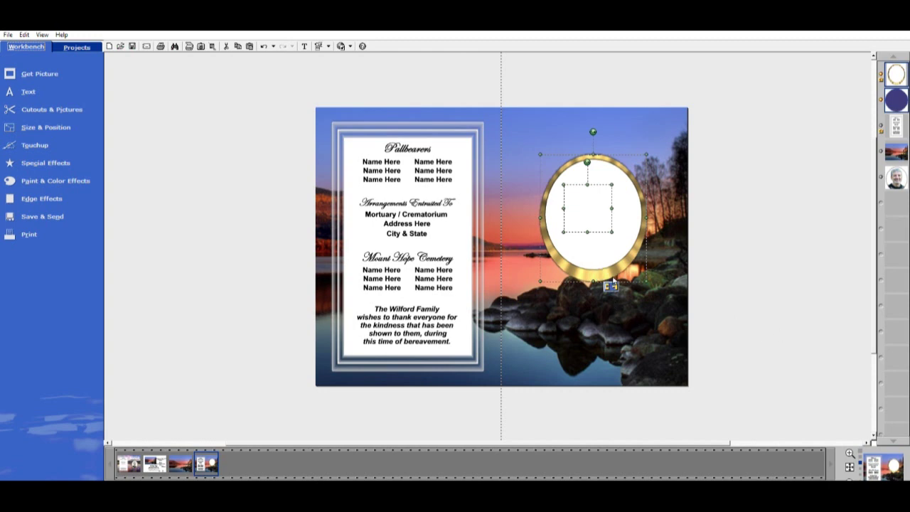
pyautogui.press('Delete')
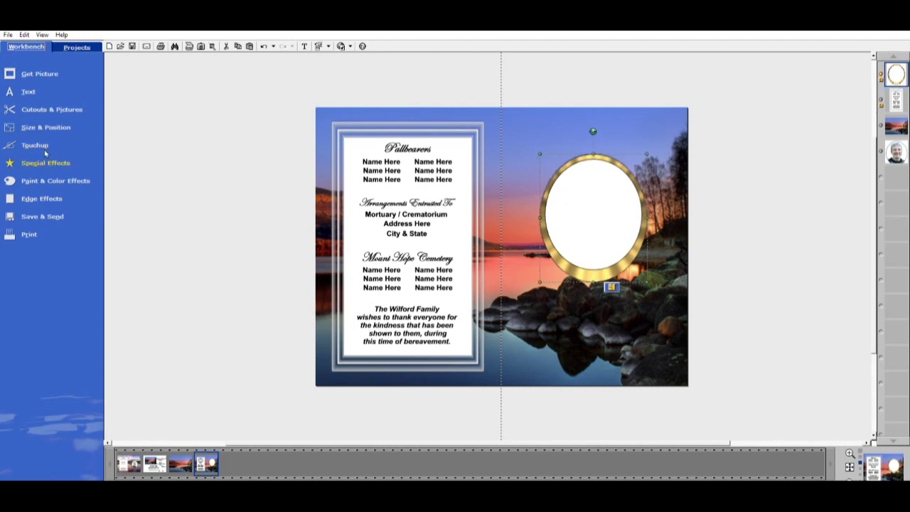
# Apply a Soft shadow to the gold oval frame, dragging its handle for a slight offset
pyautogui.click(45, 163)
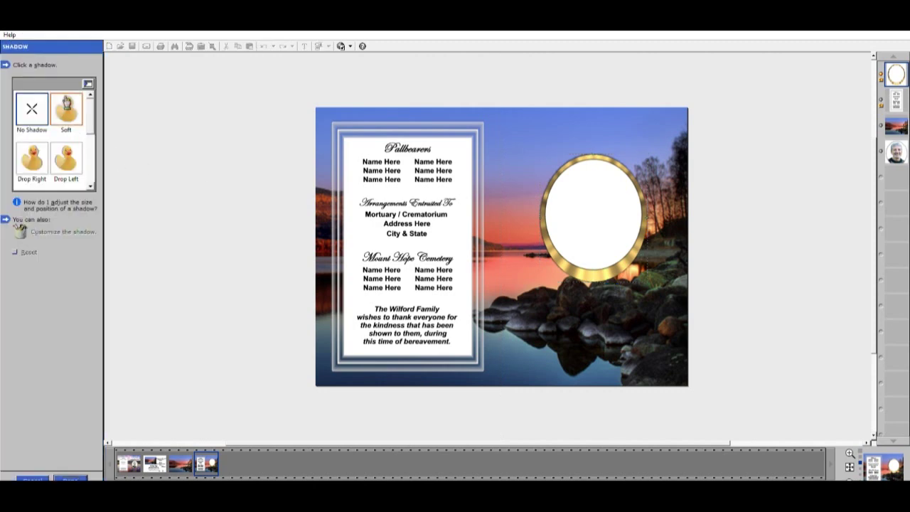
pyautogui.click(67, 106)
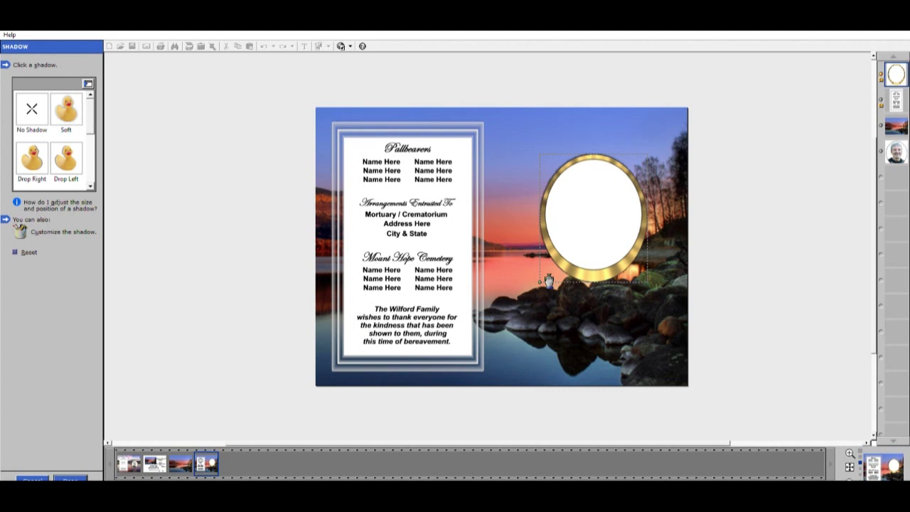
pyautogui.moveTo(549, 280); pyautogui.dragTo(543, 282)
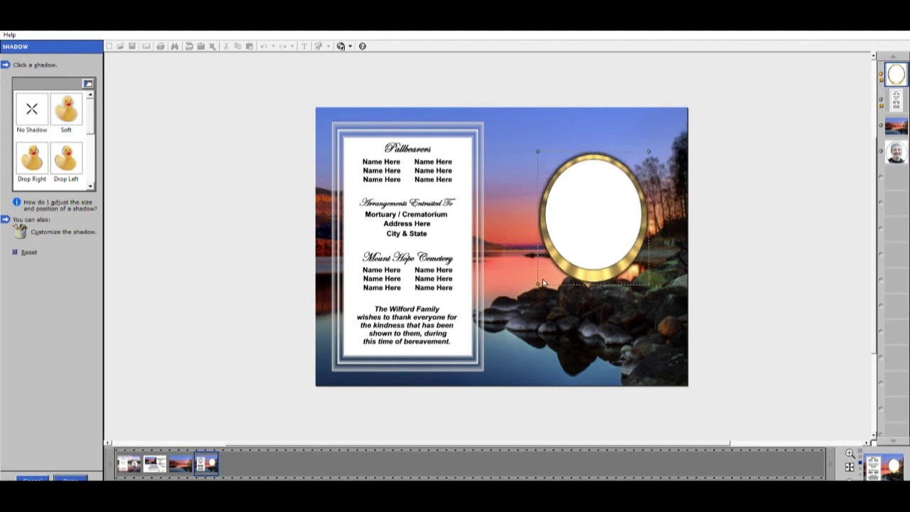
pyautogui.click(78, 475)
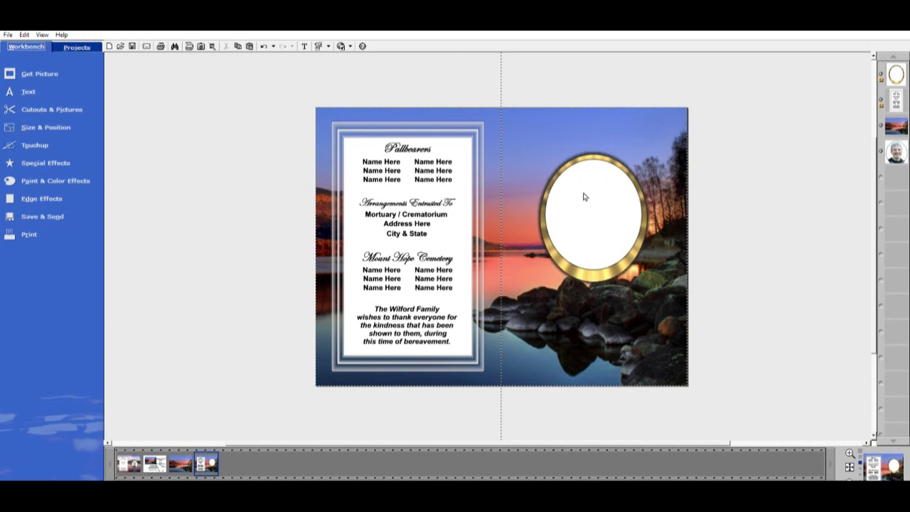
# Cut out everything except the white oval by colour selection as a new picture
pyautogui.click(48, 106)
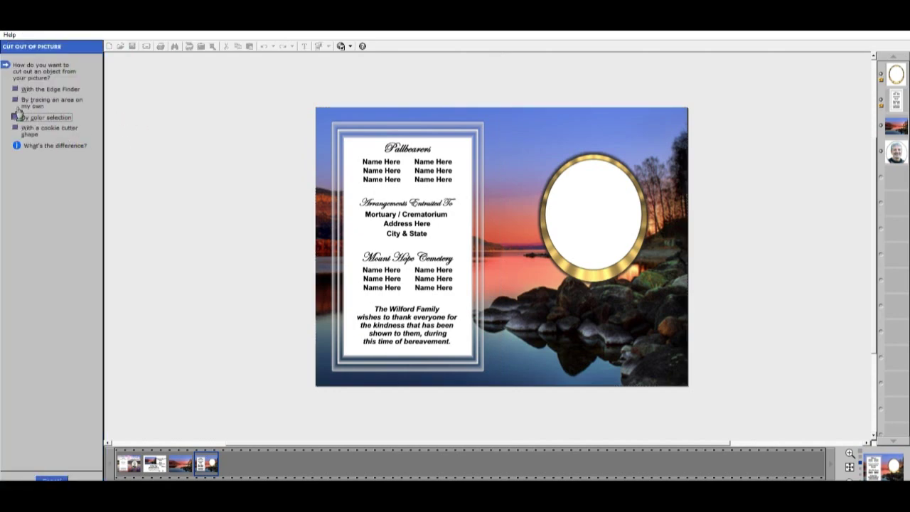
pyautogui.click(46, 117)
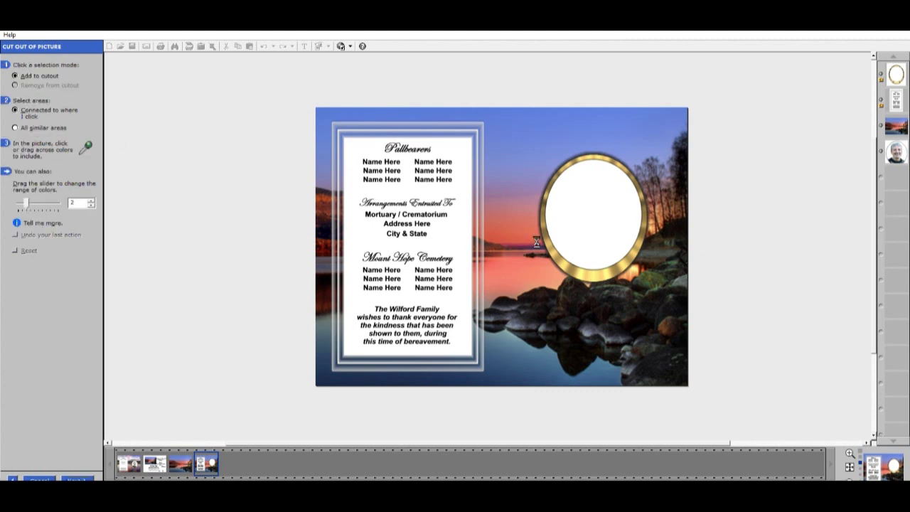
pyautogui.click(599, 213)
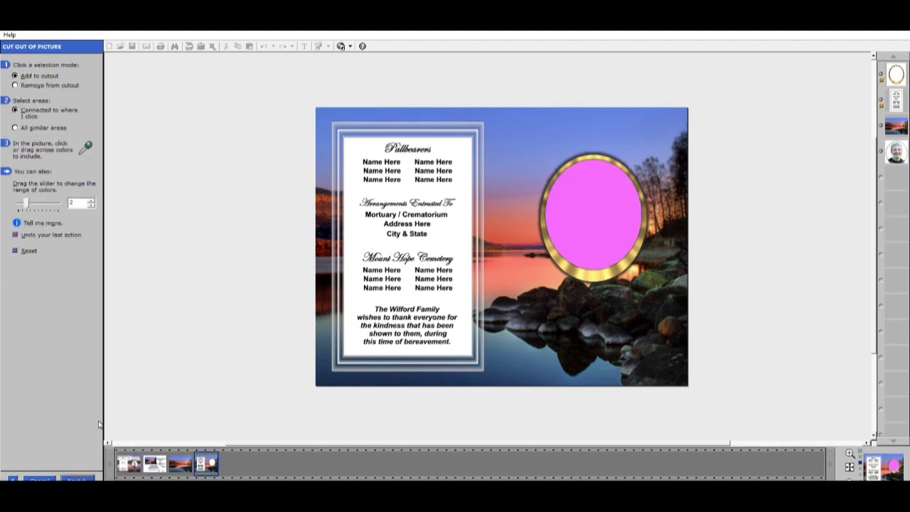
pyautogui.click(77, 479)
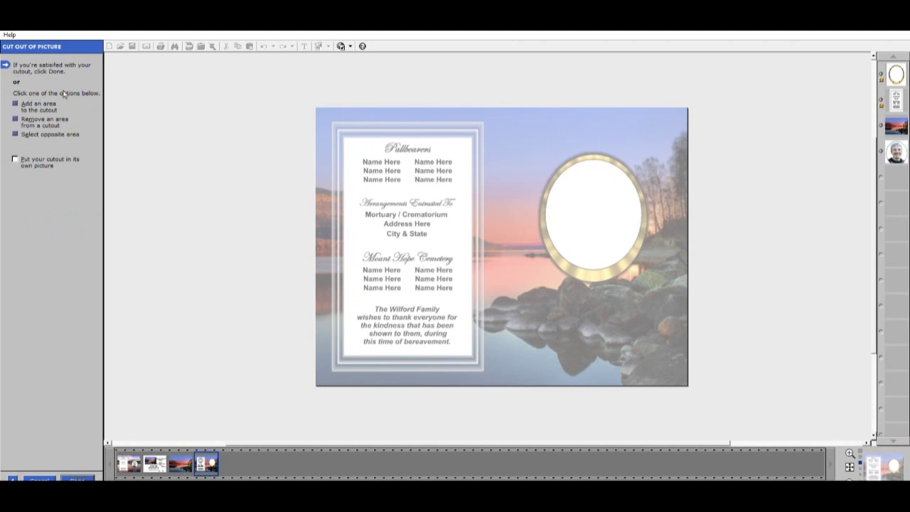
pyautogui.click(22, 133)
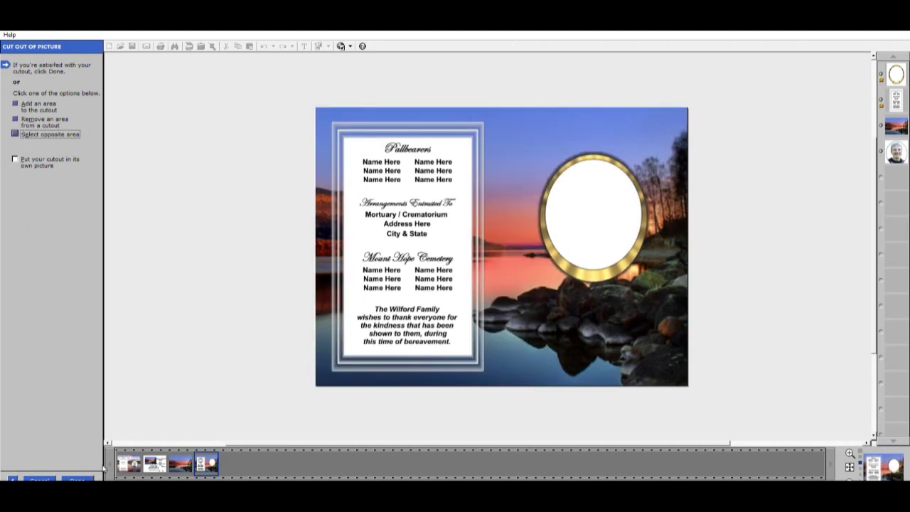
pyautogui.click(80, 476)
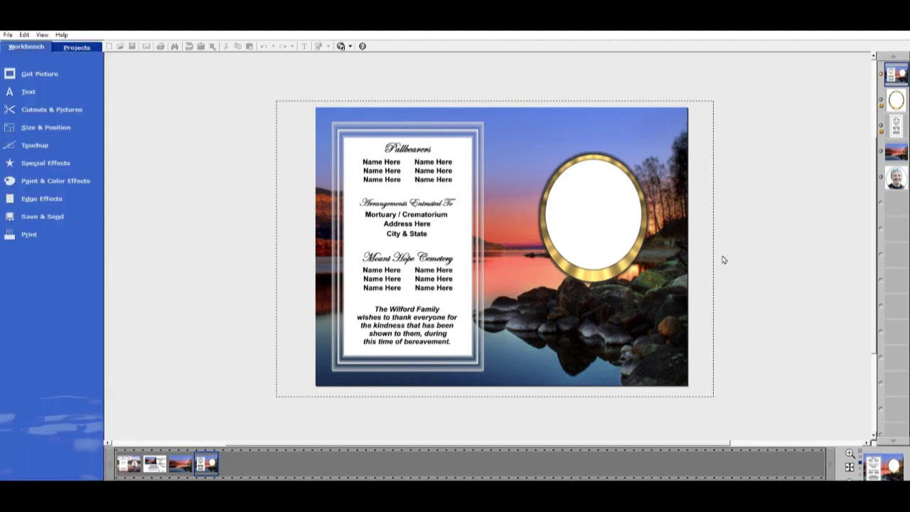
# Delete the white oval layer and the original landscape background layer
pyautogui.click(898, 98)
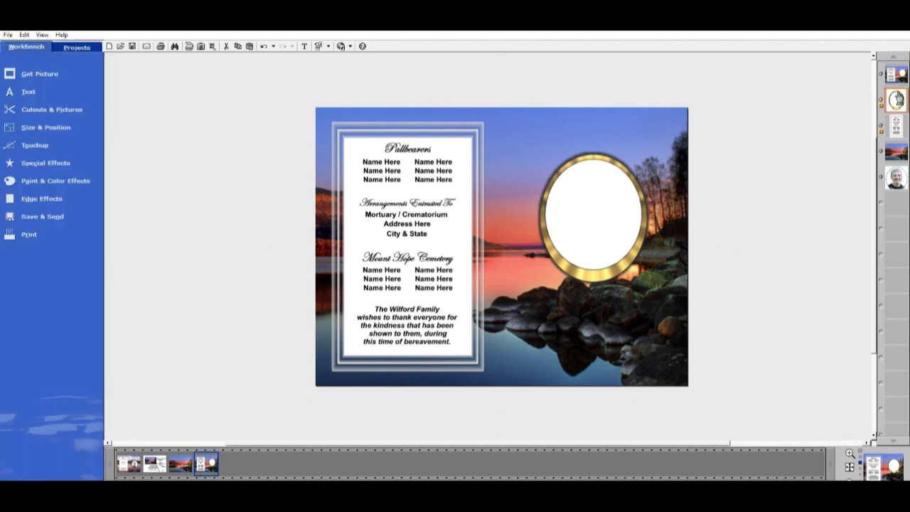
pyautogui.press('Delete')
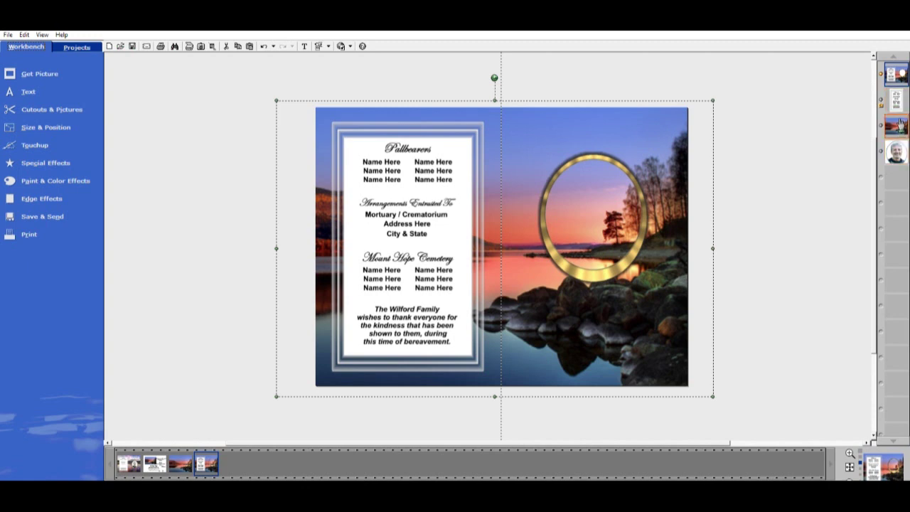
pyautogui.click(899, 125)
pyautogui.press('Delete')
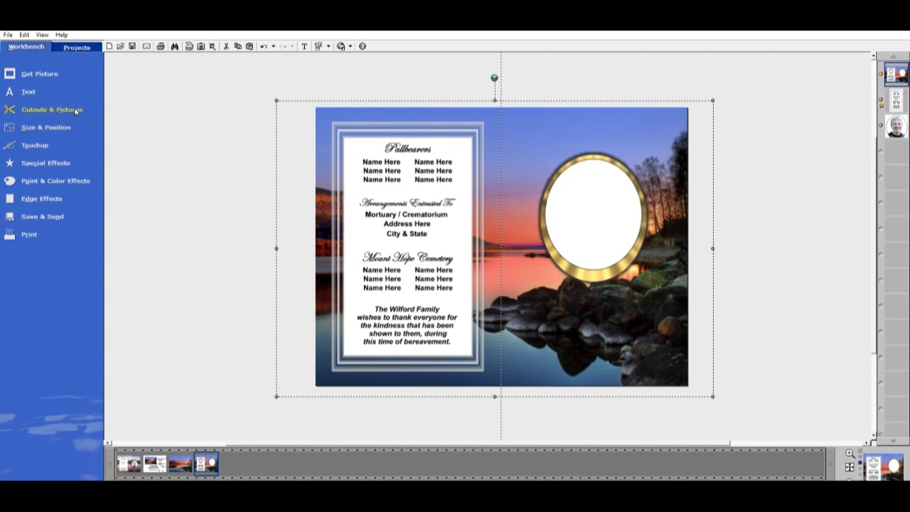
# Reset the oval frame's shadow with No Shadow, then set it to Soft
pyautogui.click(57, 163)
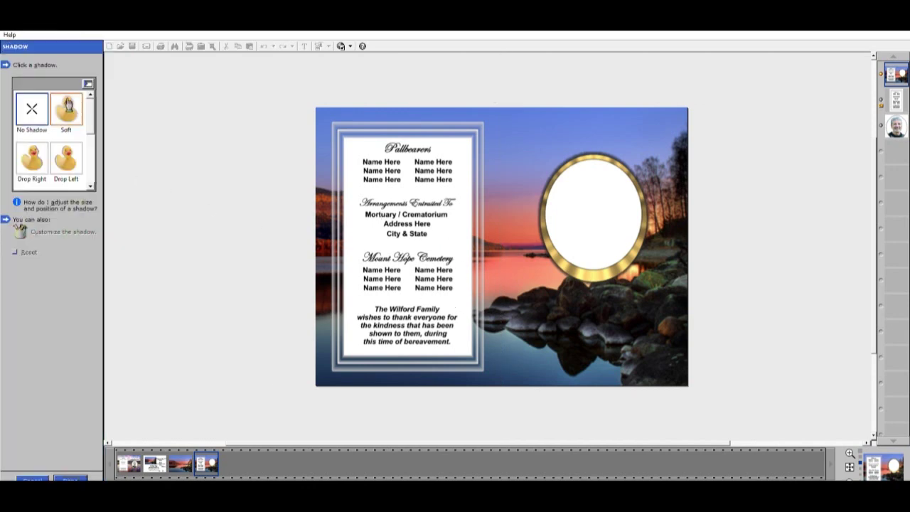
pyautogui.click(68, 105)
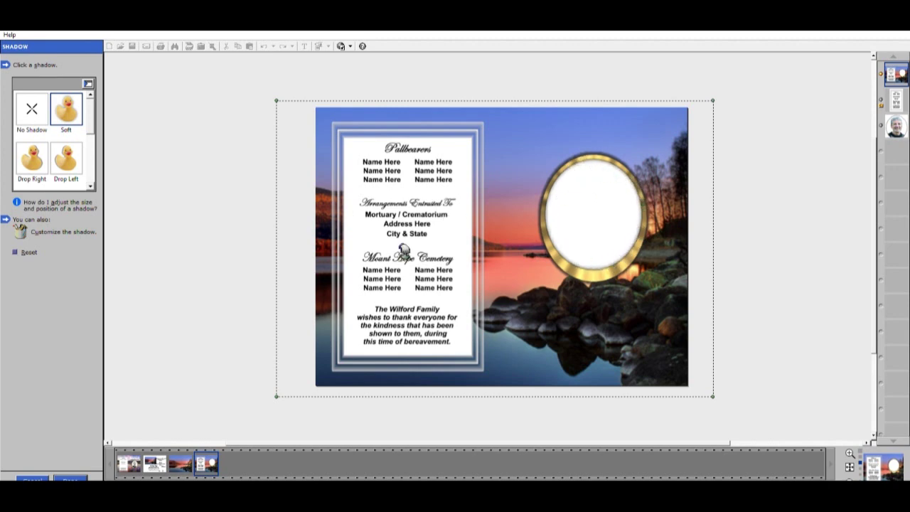
pyautogui.click(32, 107)
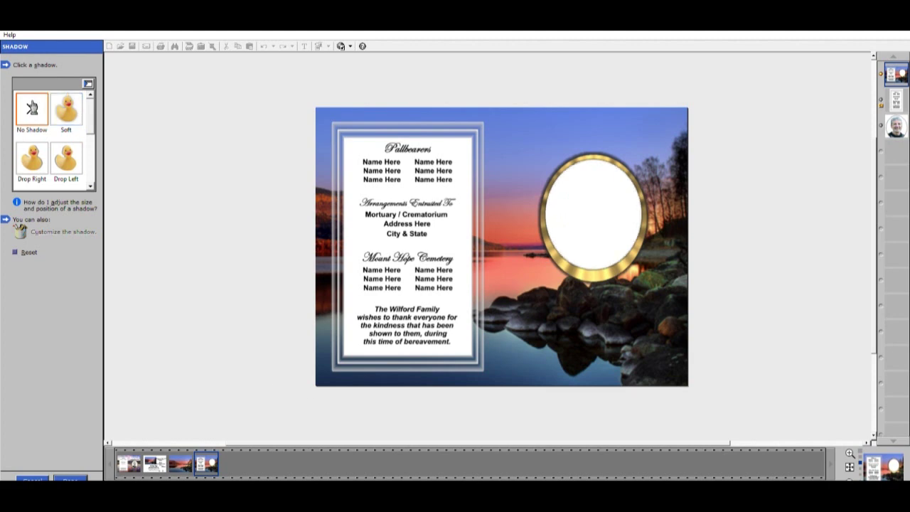
pyautogui.click(74, 110)
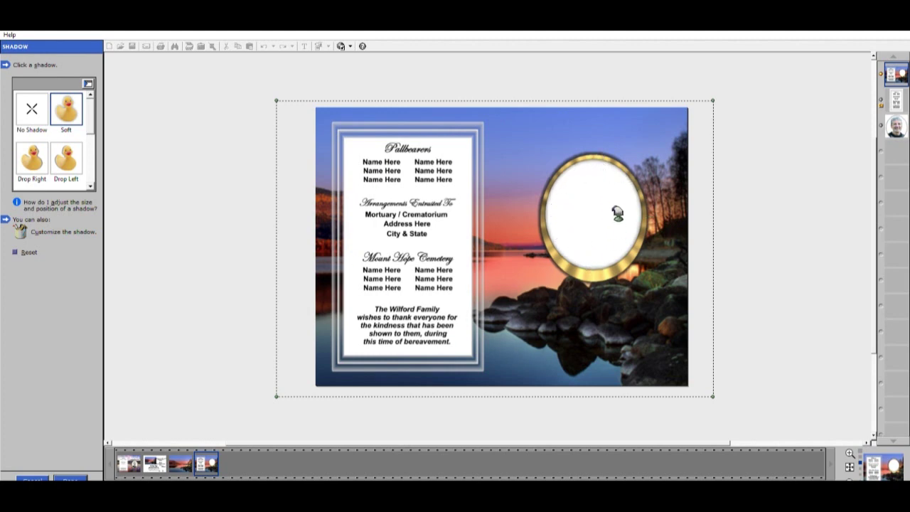
pyautogui.click(72, 477)
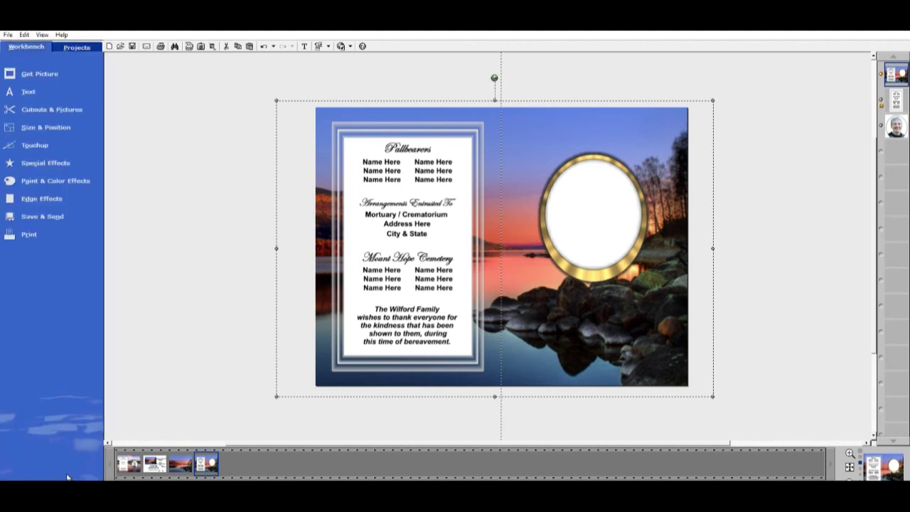
# Move the portrait photo up into the gold oval opening and tweak its corner
pyautogui.click(898, 126)
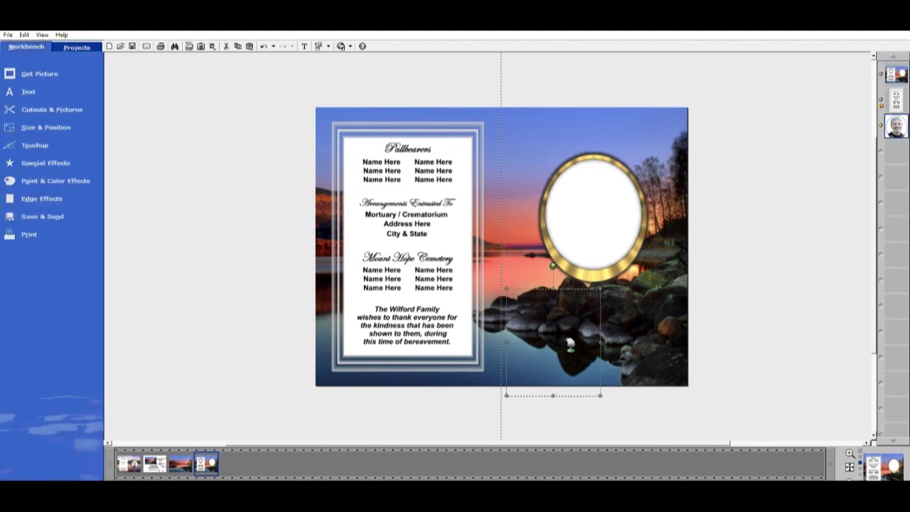
pyautogui.moveTo(570, 345); pyautogui.dragTo(610, 215)
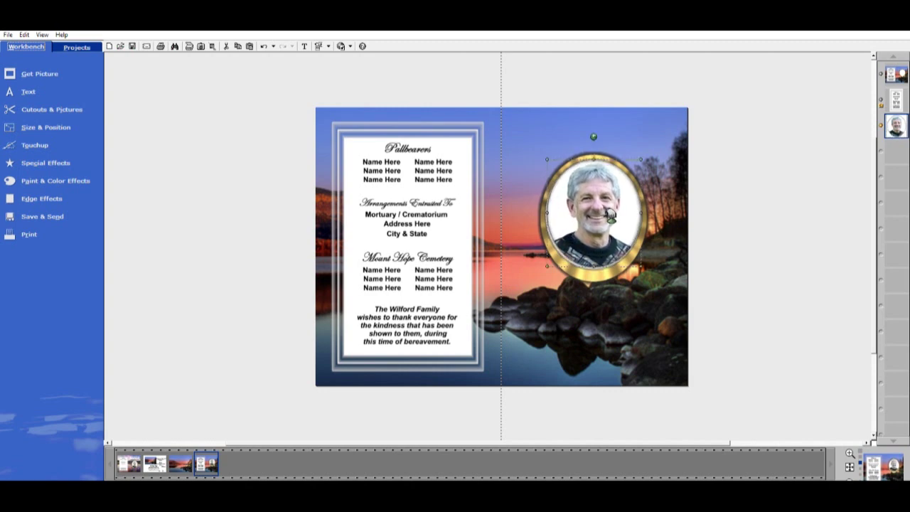
pyautogui.moveTo(555, 267); pyautogui.dragTo(554, 268)
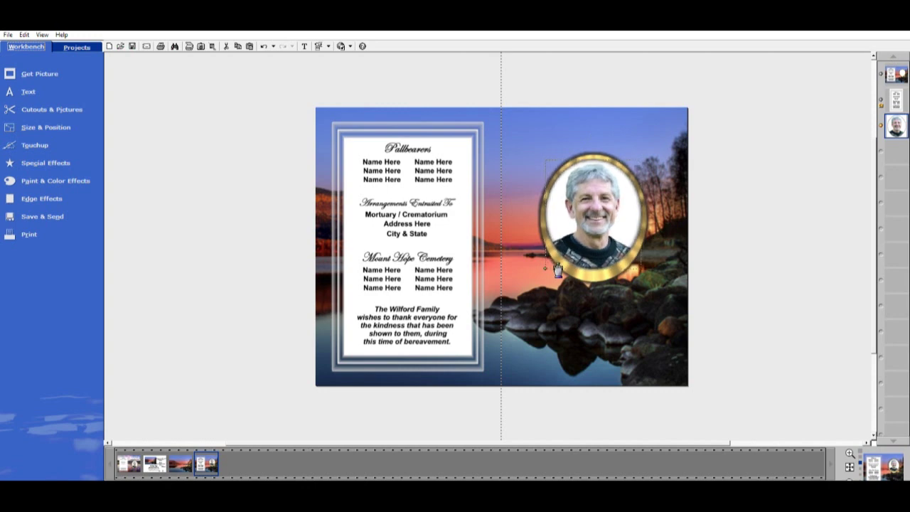
pyautogui.click(841, 317)
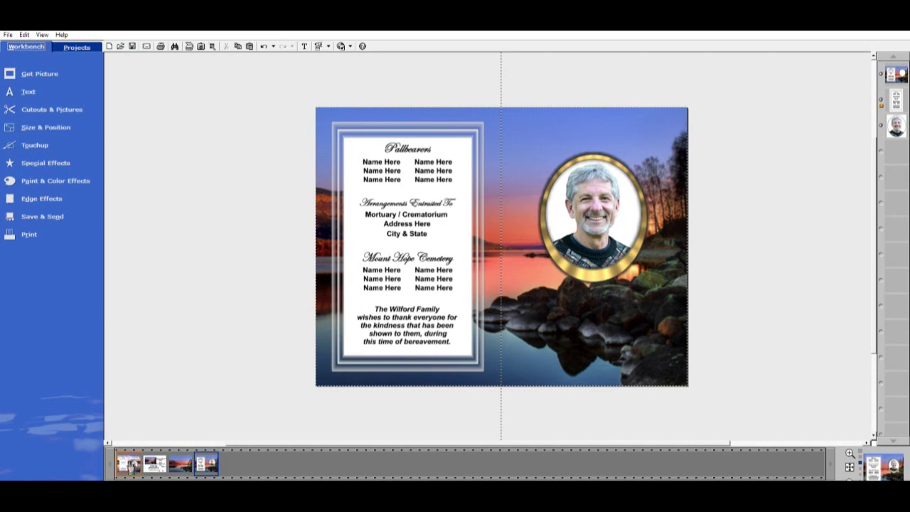
# Add a white square coloured shape to the card
pyautogui.click(49, 104)
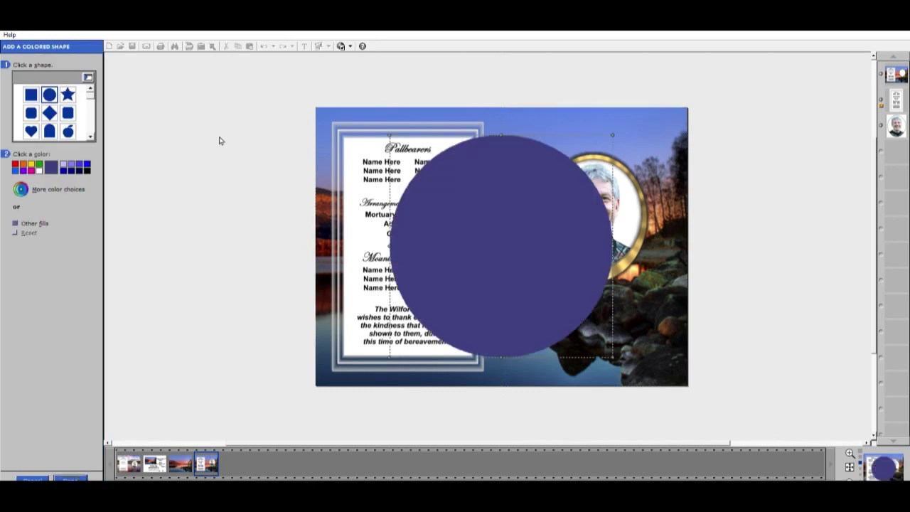
pyautogui.click(44, 166)
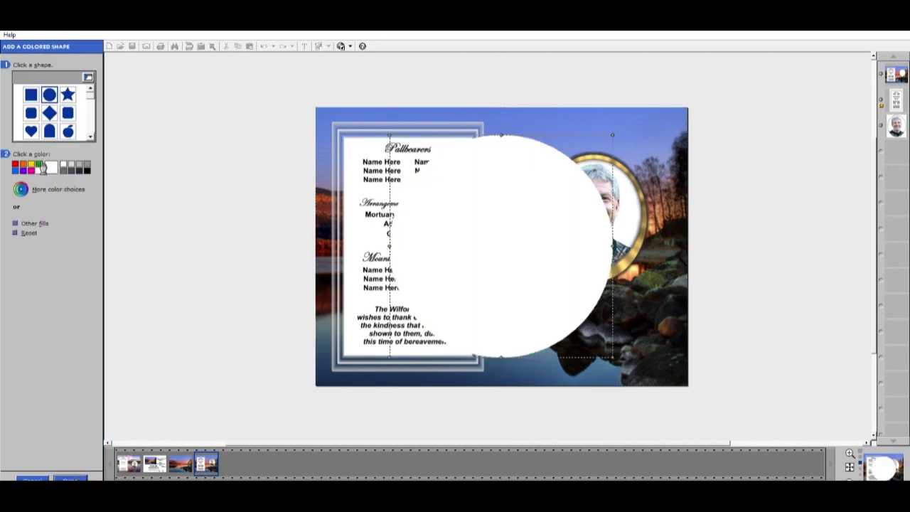
pyautogui.click(31, 94)
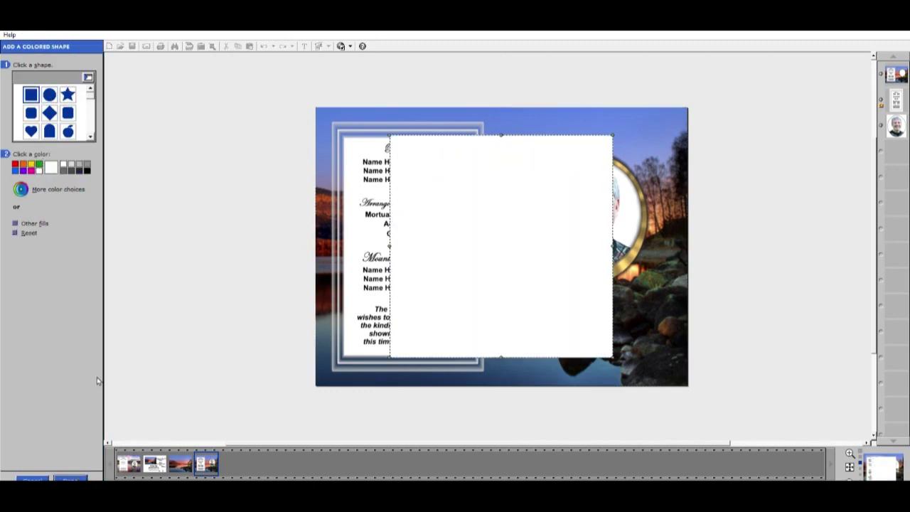
pyautogui.click(70, 478)
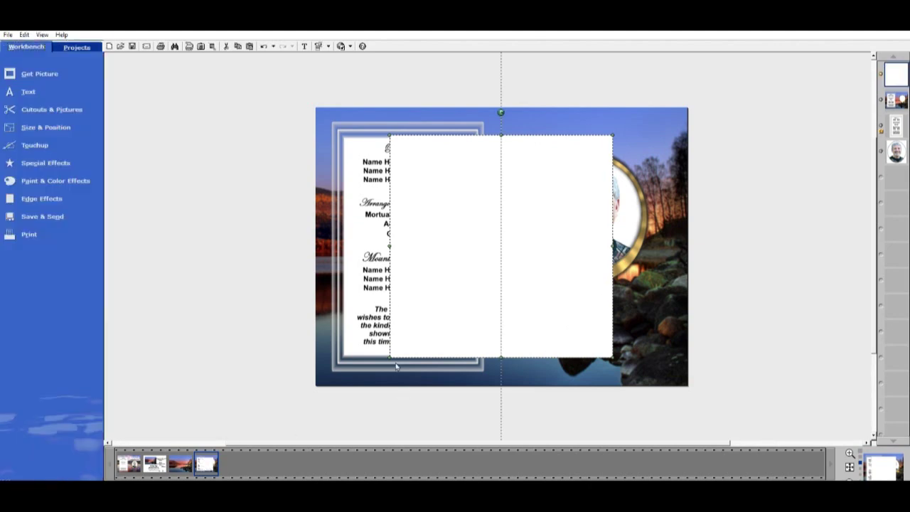
# Resize the white box into a banner across the top right, above the portrait
pyautogui.moveTo(391, 356); pyautogui.dragTo(534, 213)
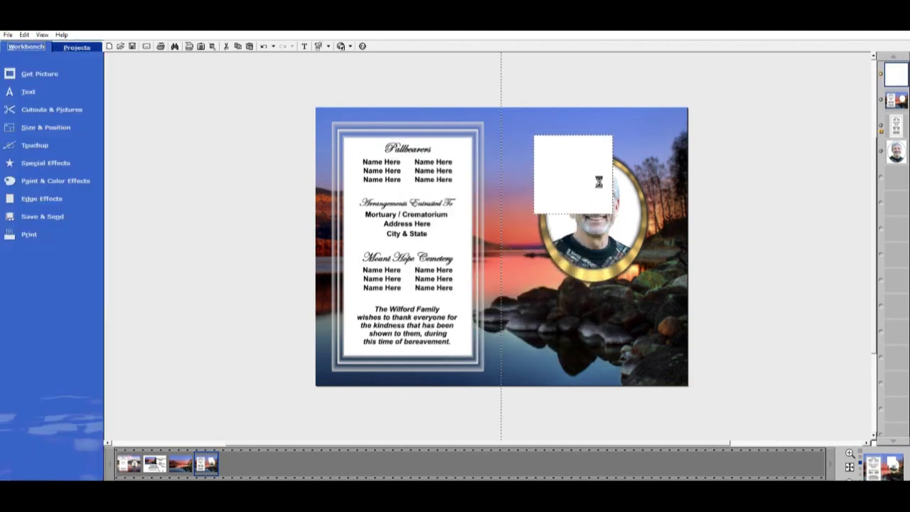
pyautogui.moveTo(599, 182); pyautogui.dragTo(581, 162)
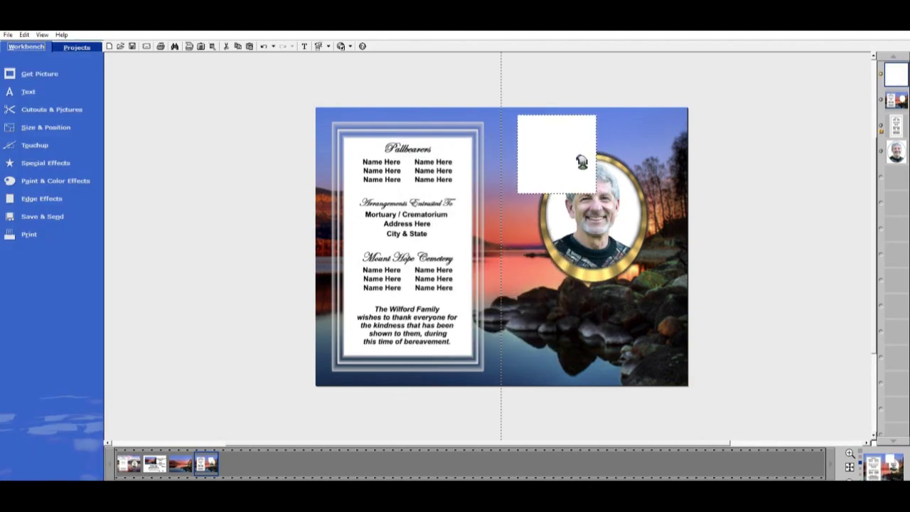
pyautogui.moveTo(557, 193); pyautogui.dragTo(676, 128)
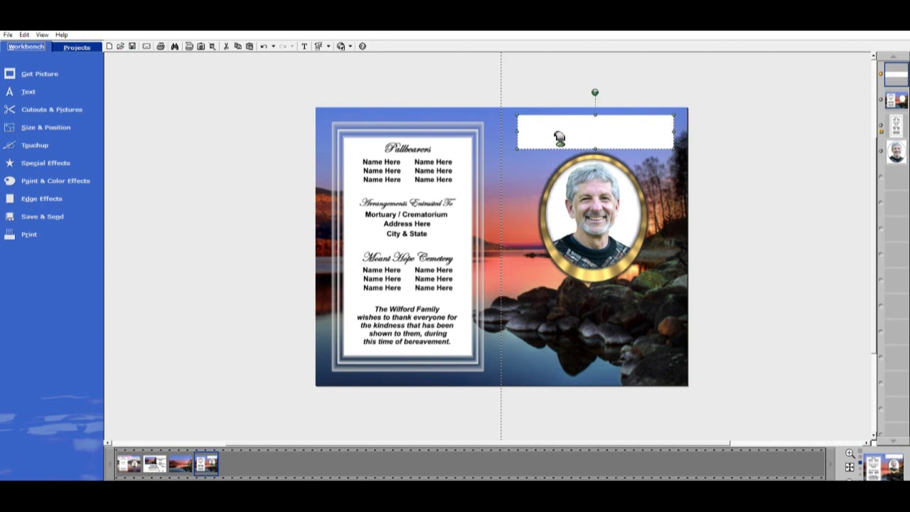
pyautogui.moveTo(524, 127); pyautogui.dragTo(522, 130)
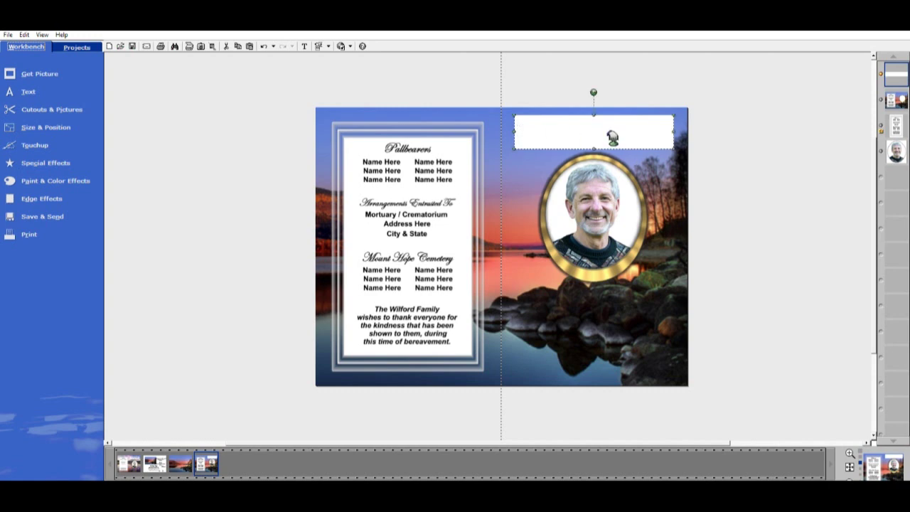
pyautogui.click(725, 258)
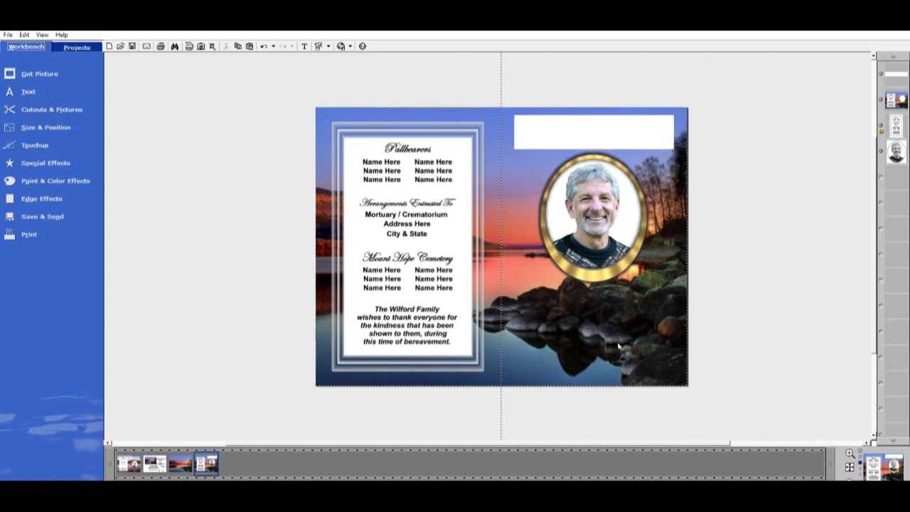
pyautogui.click(371, 105)
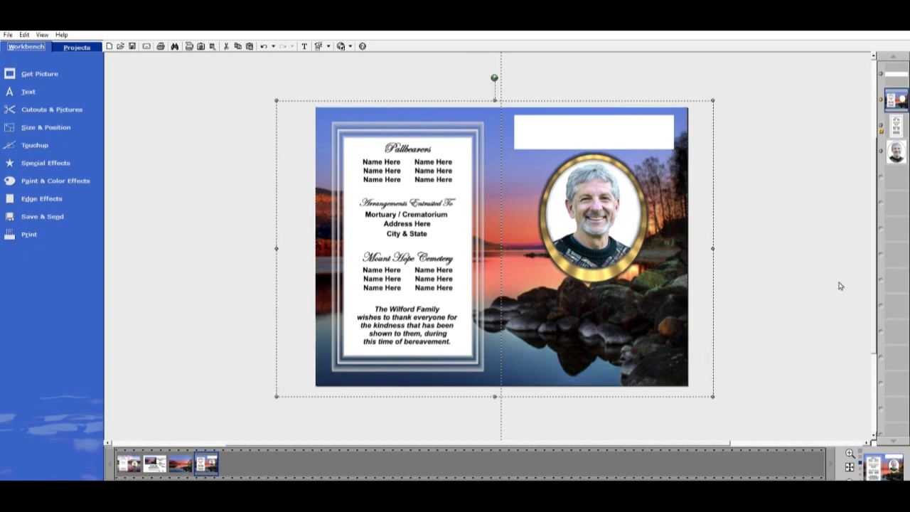
# Add a 'Your Text Here' placeholder text object to the page
pyautogui.click(129, 464)
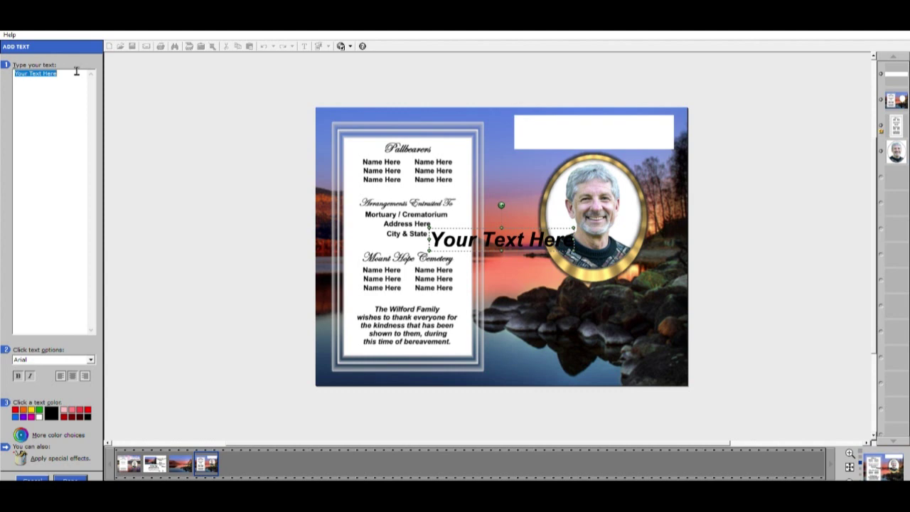
# Enter 'In Loving Memory', fit it inside the white banner, and copy it
pyautogui.write('In ')
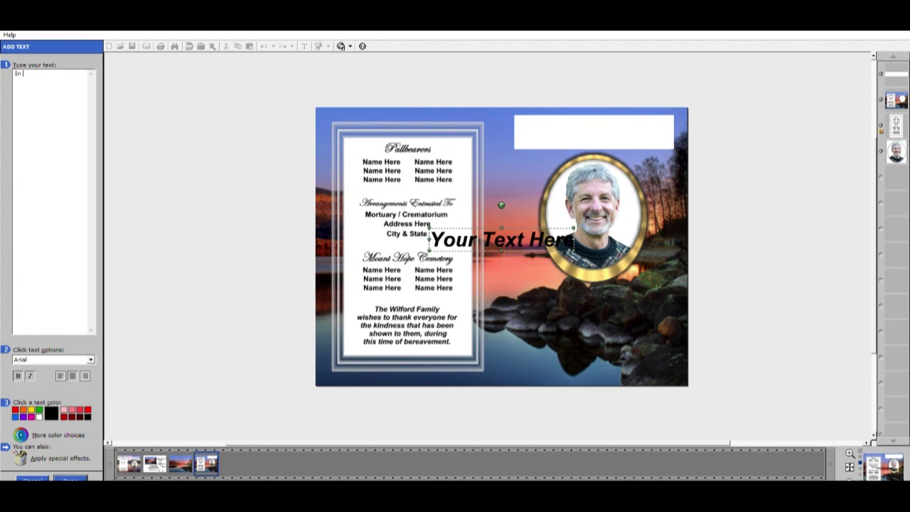
pyautogui.write('Loving')
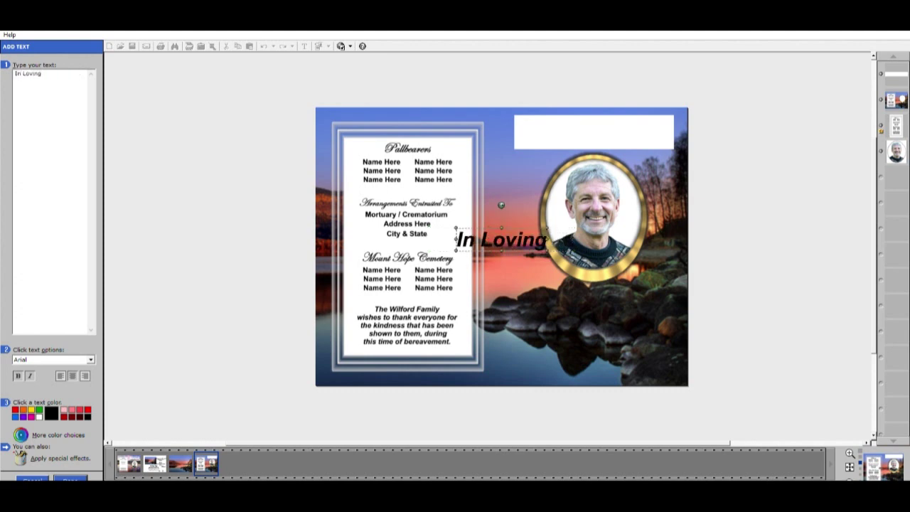
pyautogui.write(' Me')
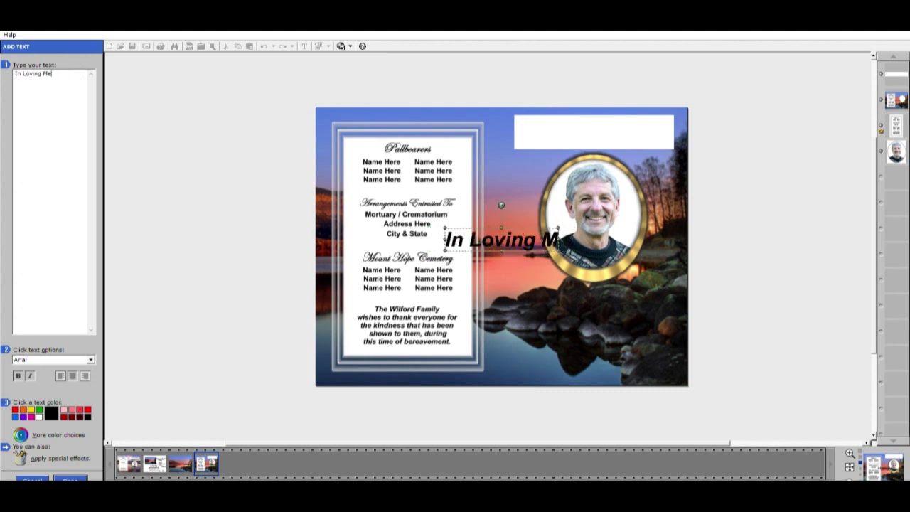
pyautogui.write('mory')
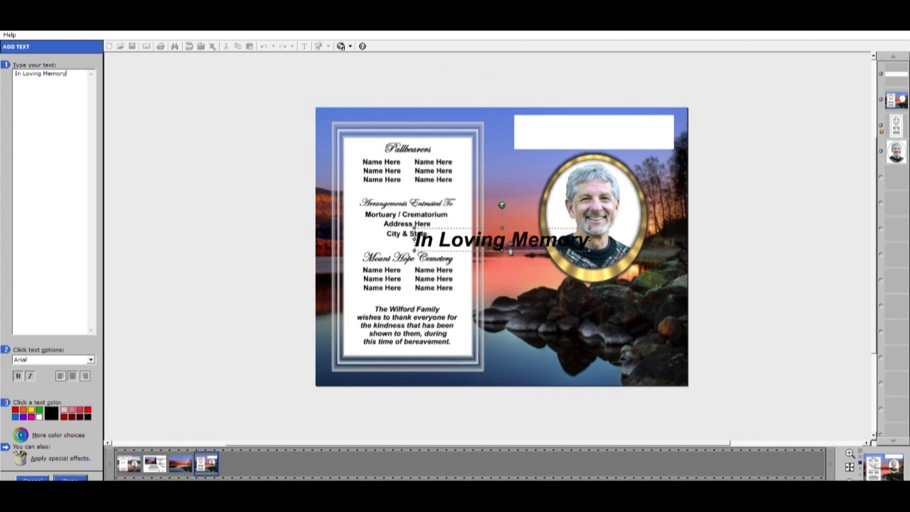
pyautogui.moveTo(519, 245); pyautogui.dragTo(617, 134)
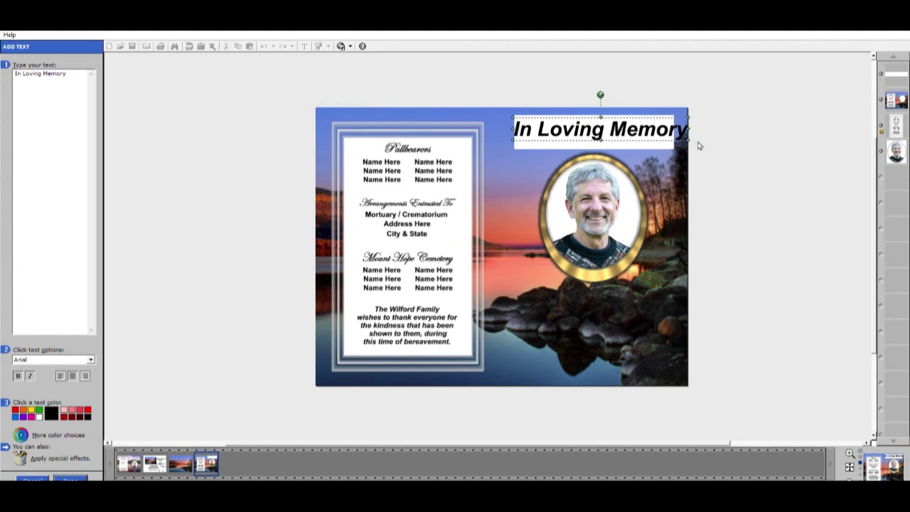
pyautogui.moveTo(693, 137); pyautogui.dragTo(608, 122)
pyautogui.click(70, 477)
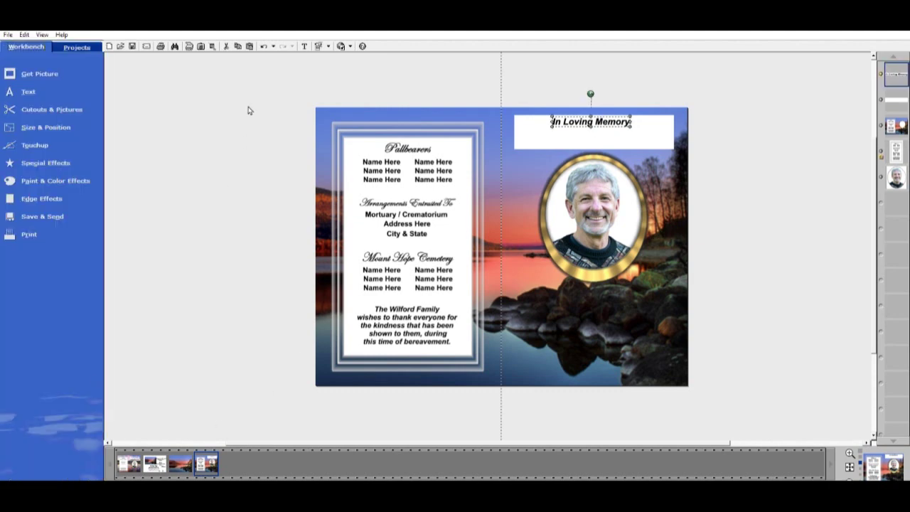
pyautogui.click(249, 45)
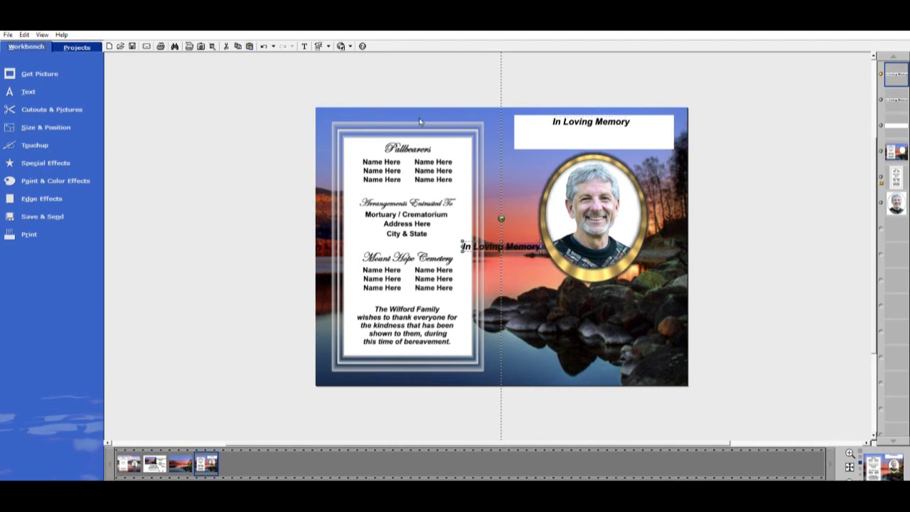
# Edit the copied text object so it reads 'Of'
pyautogui.doubleClick(536, 246)
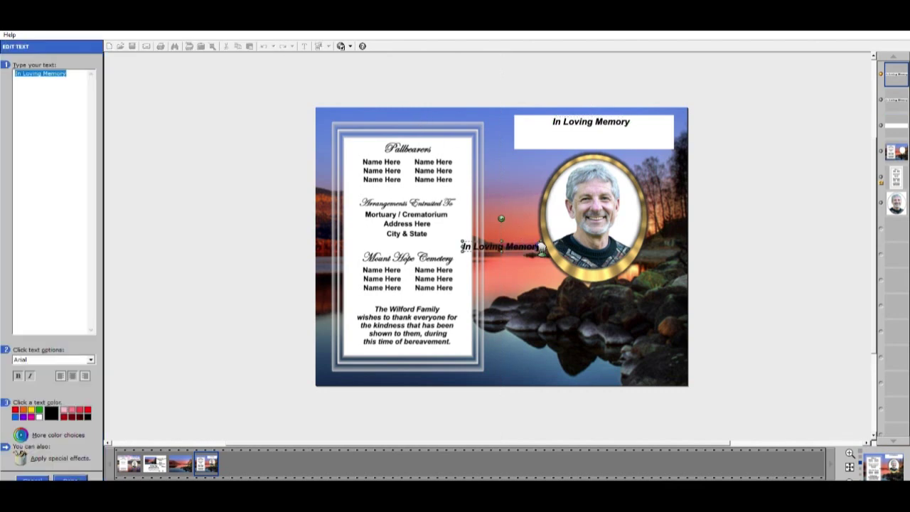
pyautogui.write('C')
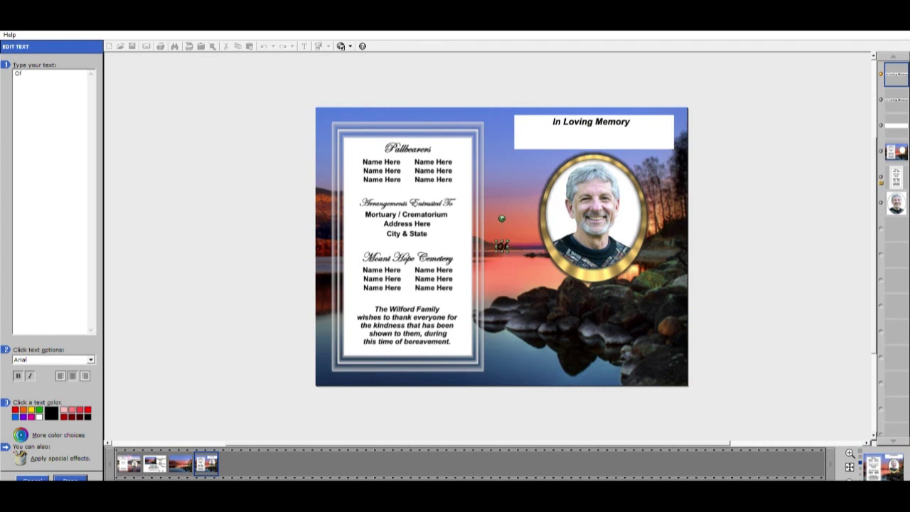
pyautogui.click(501, 245)
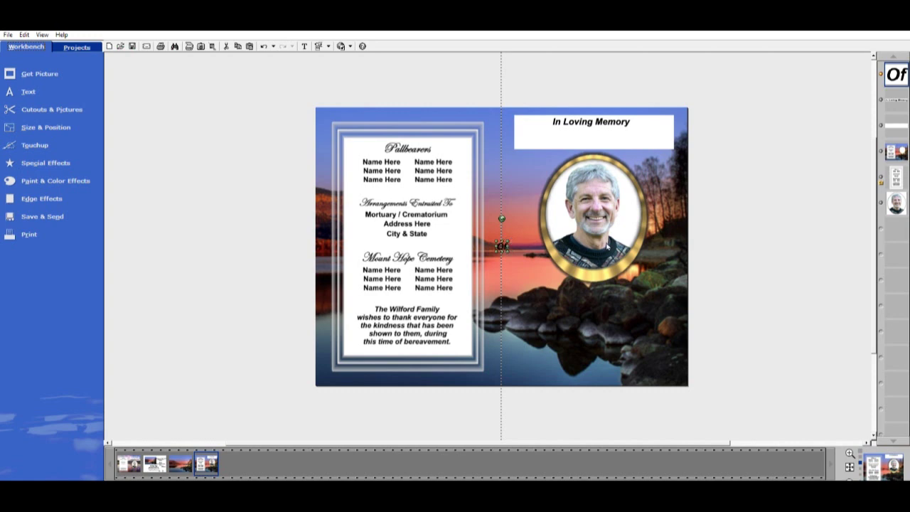
# Move the 'Of' text into the white banner, centred just below 'In Loving Memory'
pyautogui.scroll(2, 503, 246)
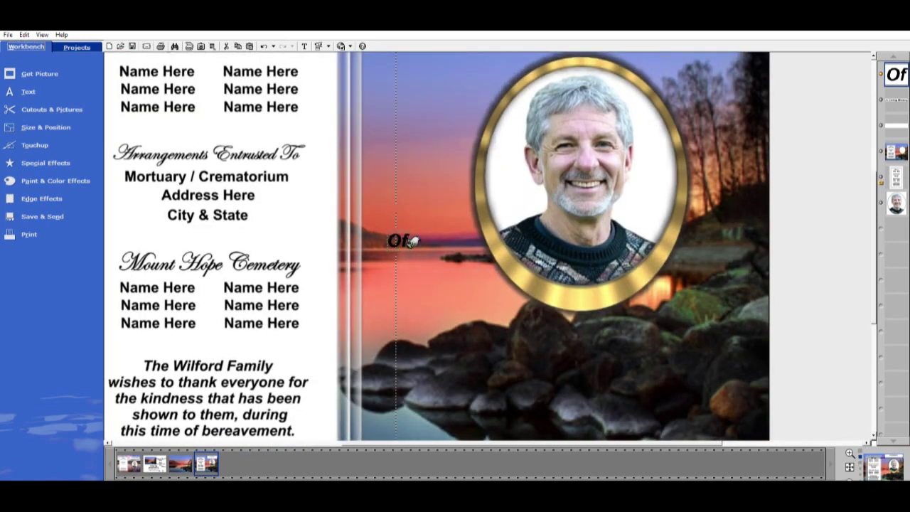
pyautogui.click(410, 240)
pyautogui.moveTo(409, 240); pyautogui.dragTo(609, 130)
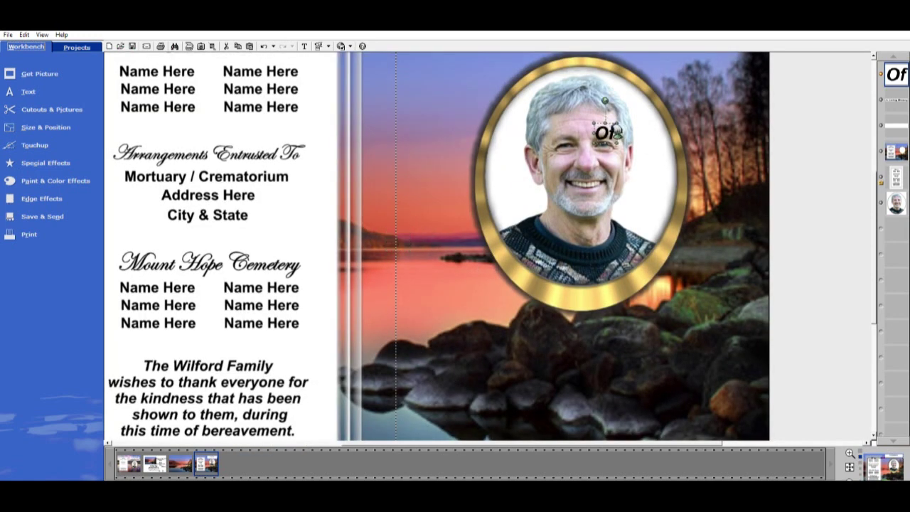
pyautogui.scroll(-2, 610, 130)
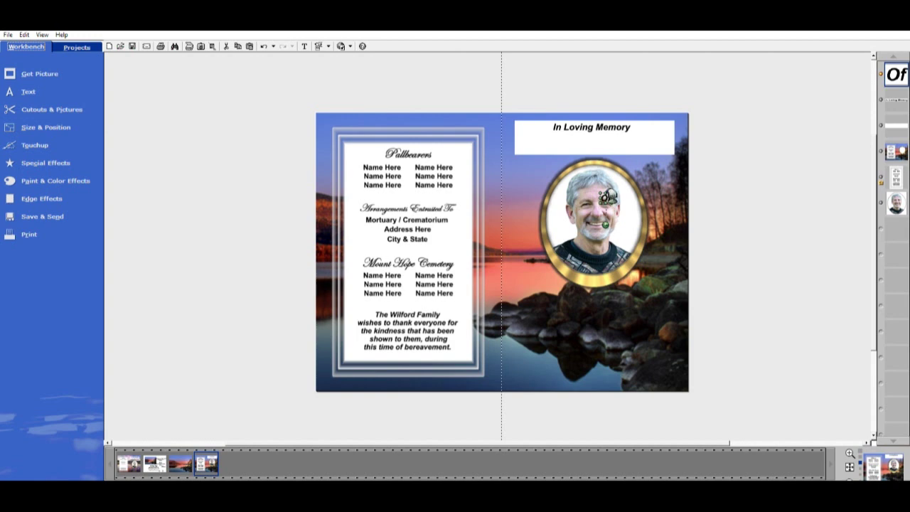
pyautogui.moveTo(609, 198); pyautogui.dragTo(597, 143)
pyautogui.click(596, 142)
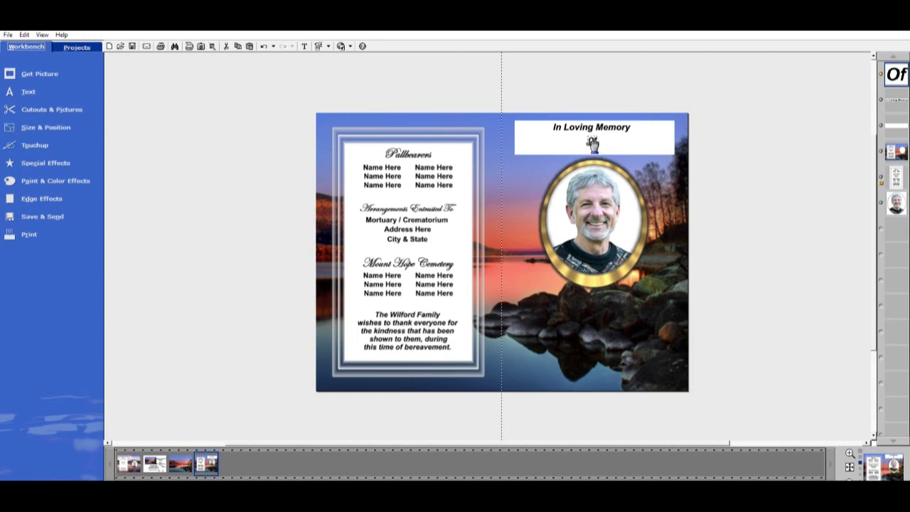
pyautogui.moveTo(590, 141); pyautogui.dragTo(602, 139)
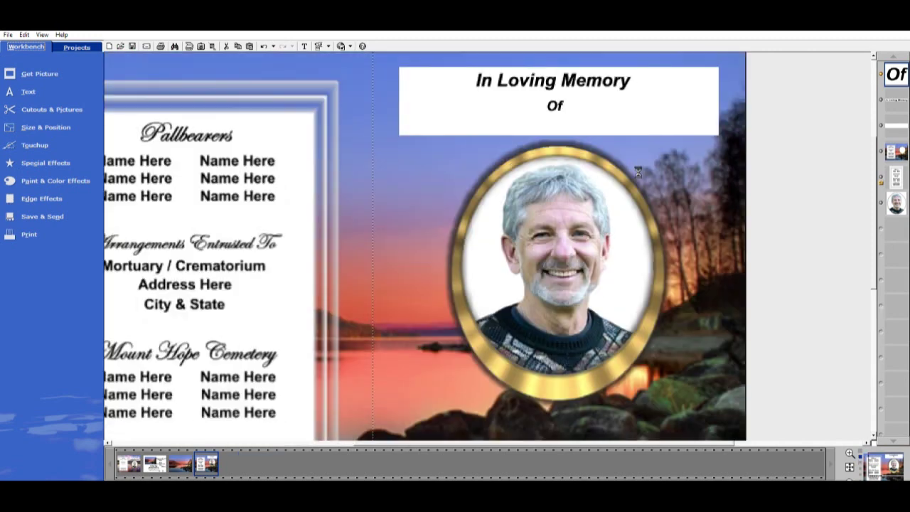
pyautogui.scroll(1, 633, 168)
pyautogui.moveTo(563, 106); pyautogui.dragTo(560, 101)
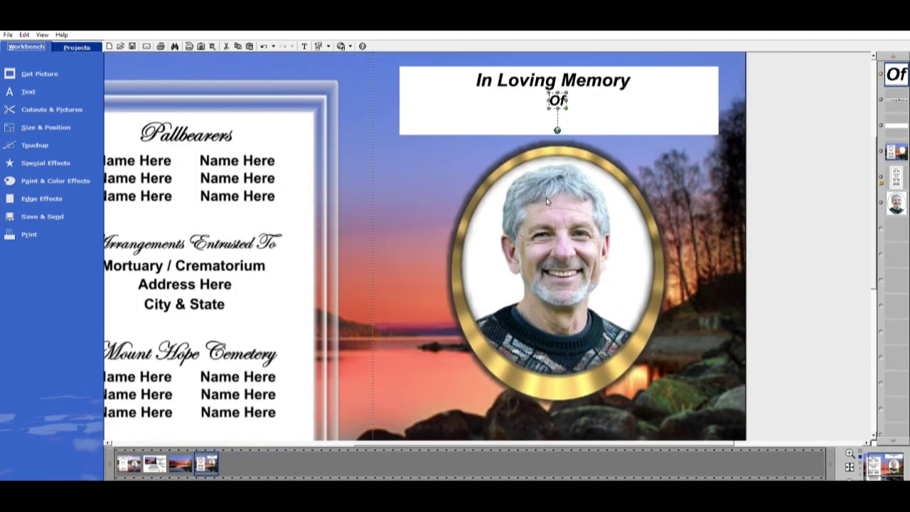
# Start a new italic text box in the Edwardian Script ITC font
pyautogui.click(29, 91)
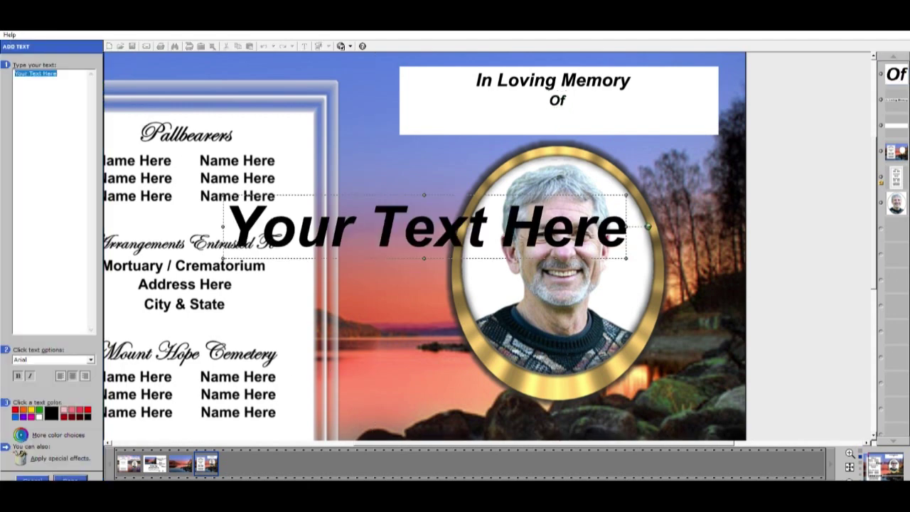
pyautogui.click(36, 359)
pyautogui.press('e')
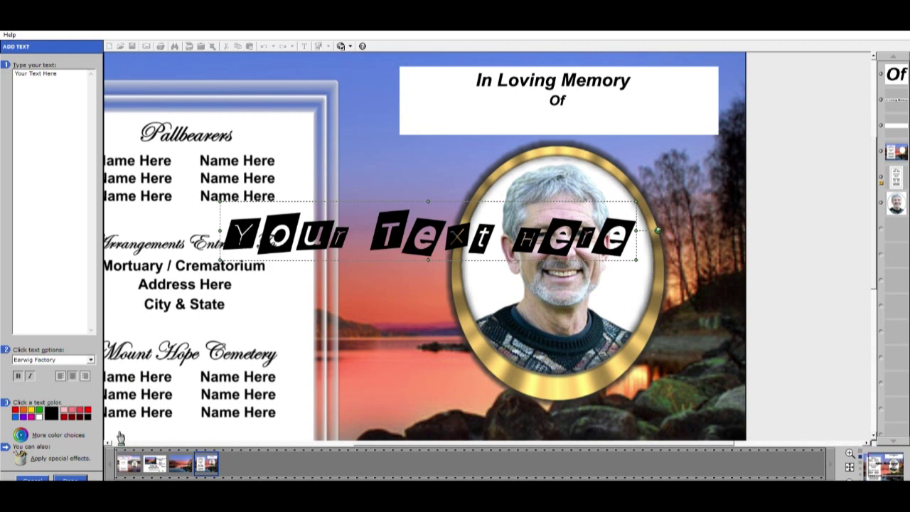
pyautogui.press('e')
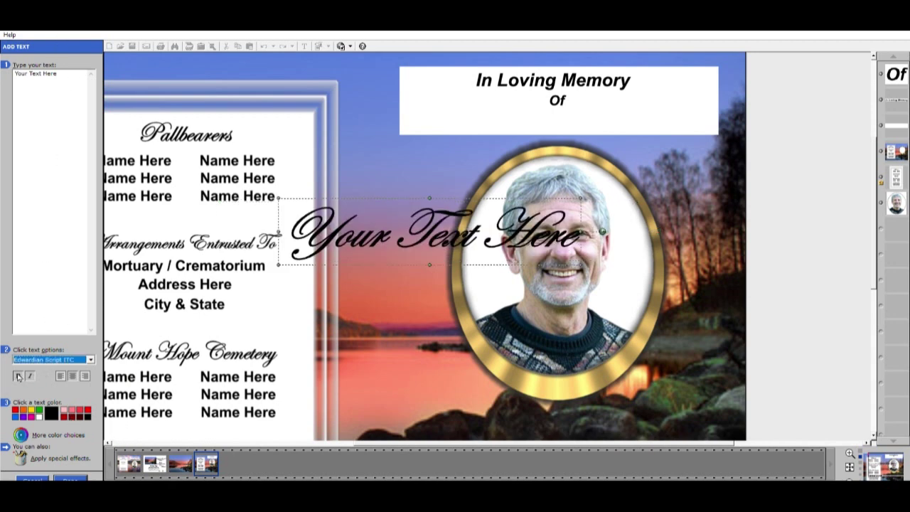
pyautogui.click(30, 375)
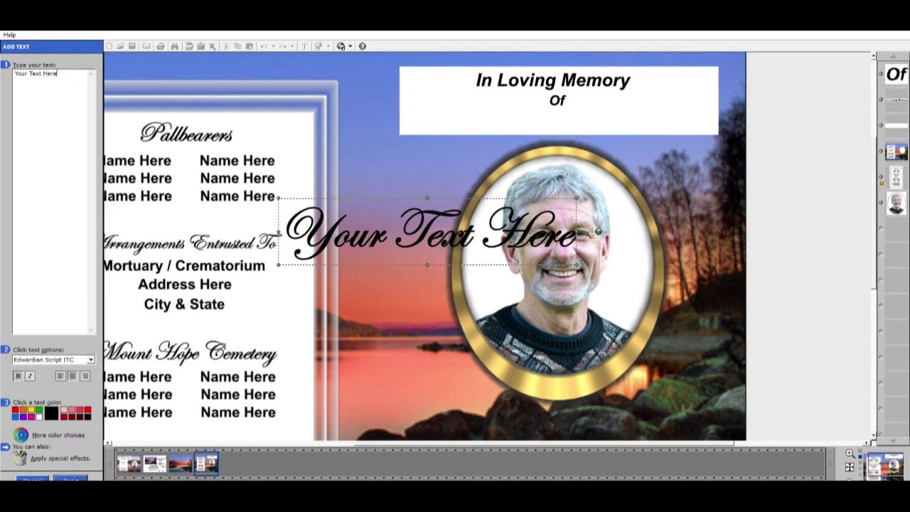
# Enter the deceased's full name, then move it onto the title banner and scale it down
pyautogui.moveTo(71, 74); pyautogui.dragTo(15, 73)
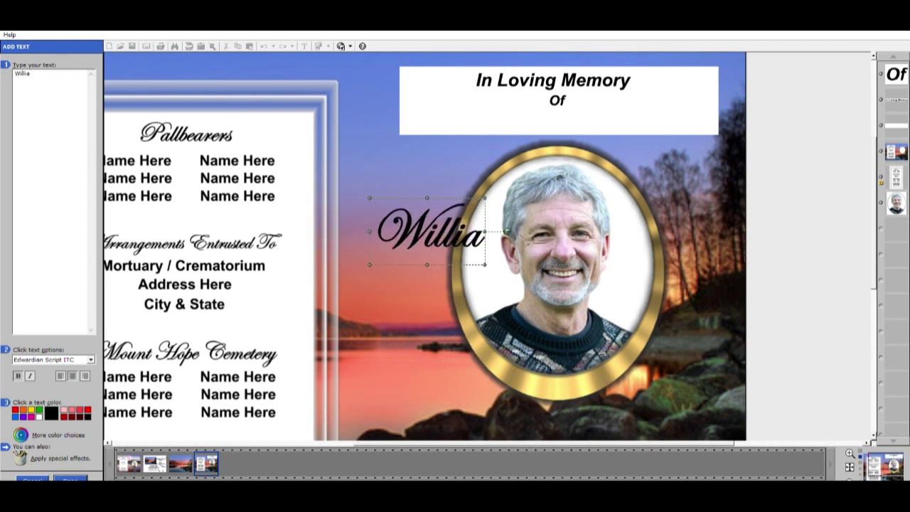
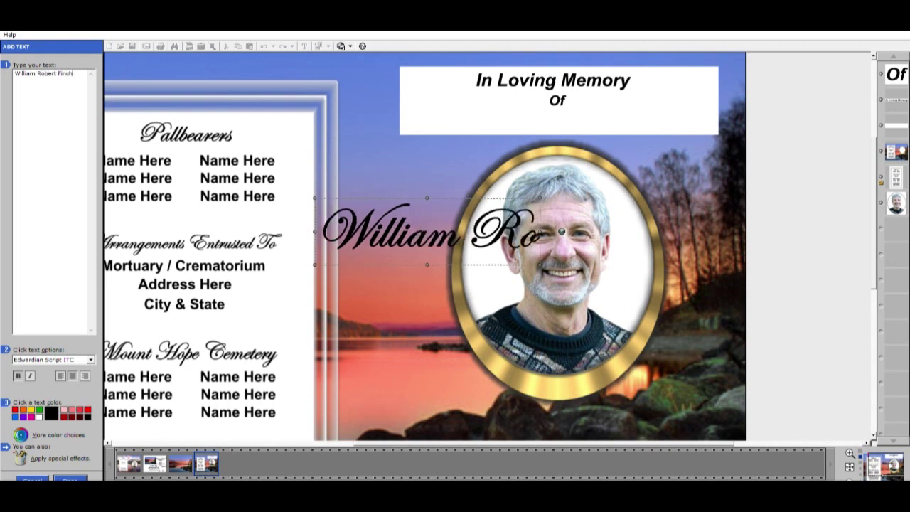
pyautogui.click(80, 477)
pyautogui.moveTo(499, 244); pyautogui.dragTo(591, 124)
pyautogui.moveTo(324, 77); pyautogui.dragTo(470, 122)
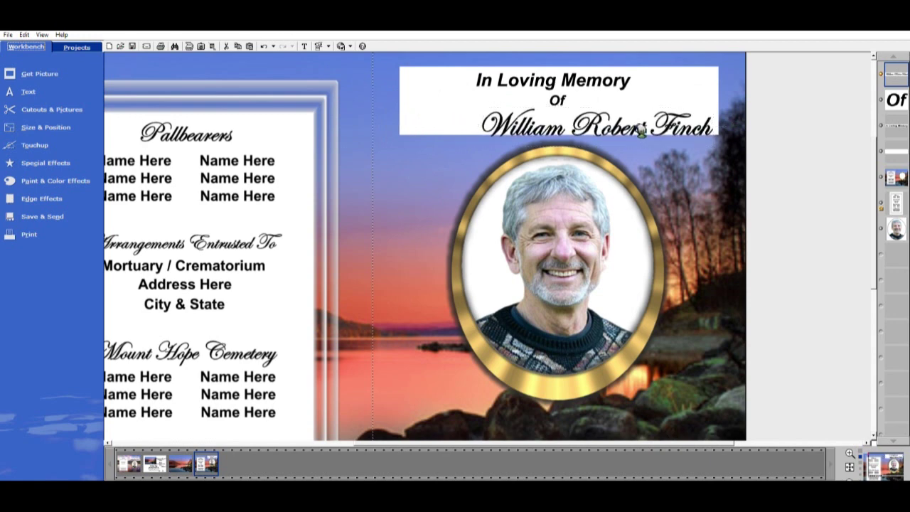
# Shrink the name further and centre it under 'Of' in the banner
pyautogui.moveTo(639, 128); pyautogui.dragTo(609, 127)
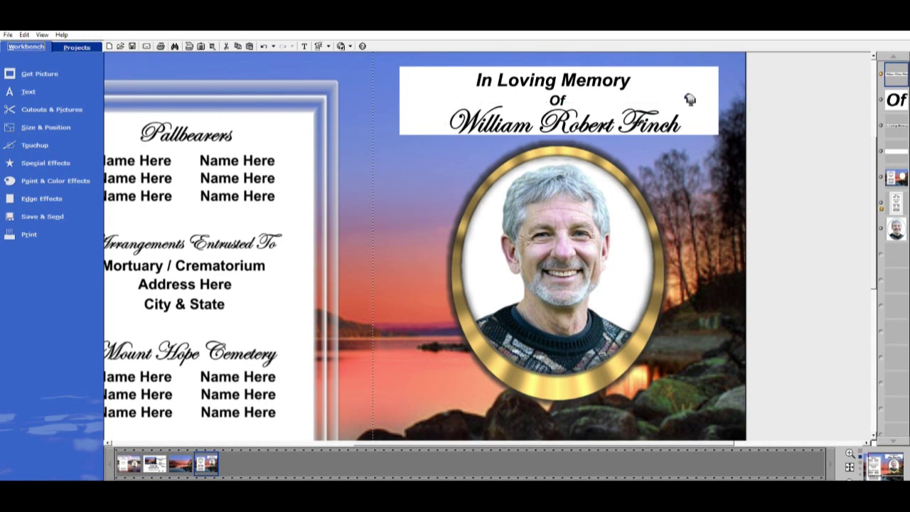
pyautogui.moveTo(681, 103); pyautogui.dragTo(618, 126)
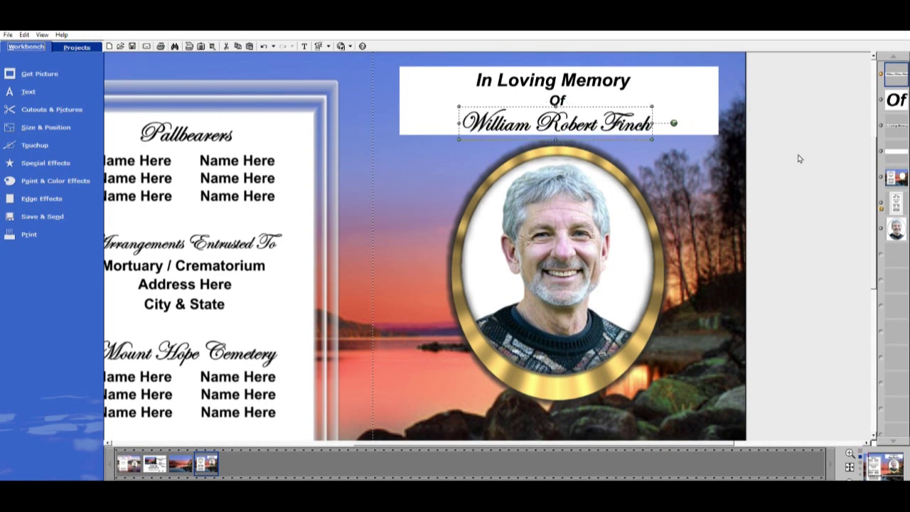
pyautogui.click(809, 186)
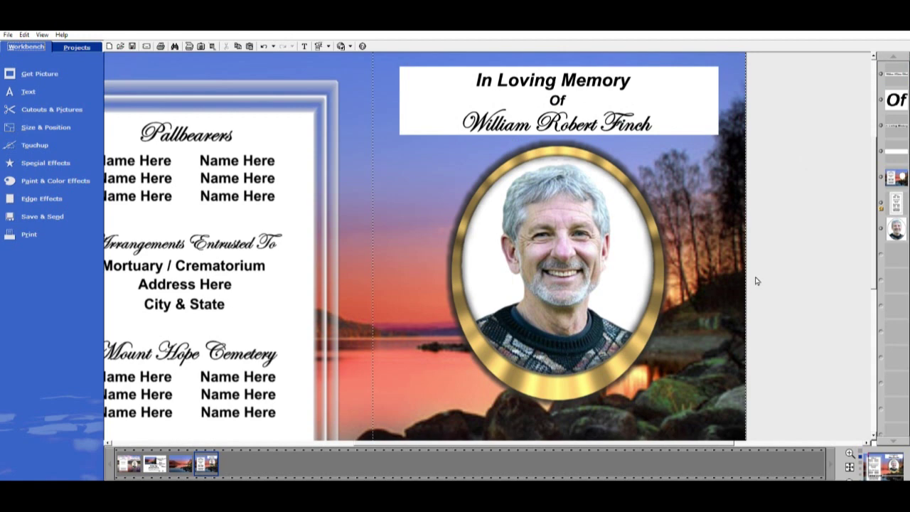
# Zoom out to the whole page, check the text alignment, and reselect the white title banner
pyautogui.click(686, 107)
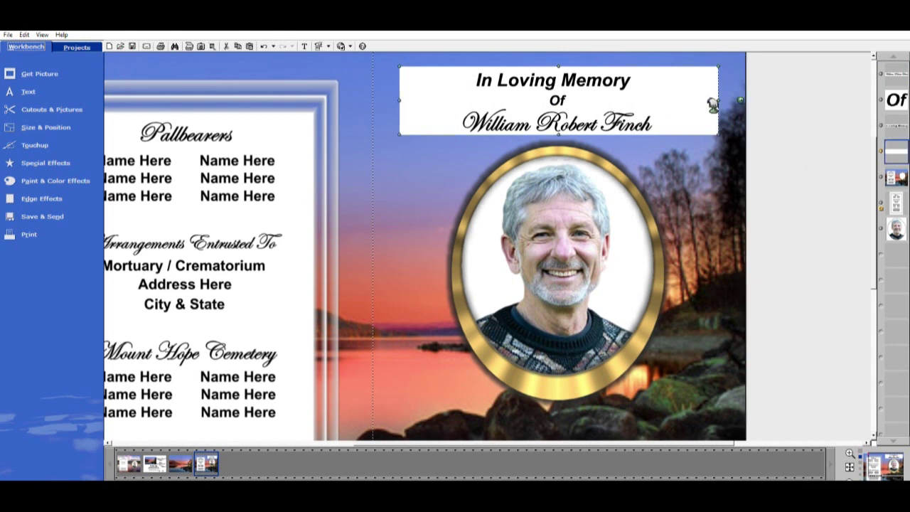
pyautogui.hotkey('ctrl', '-')
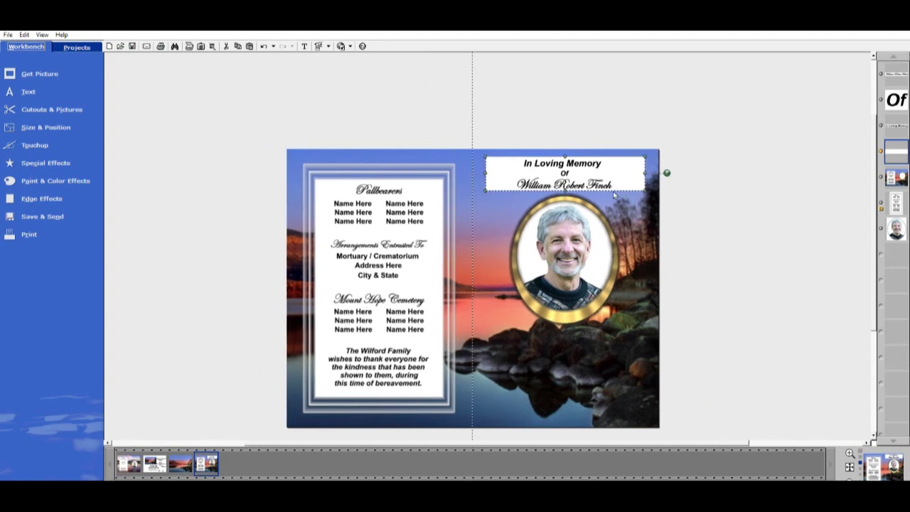
pyautogui.scroll(1, 615, 176)
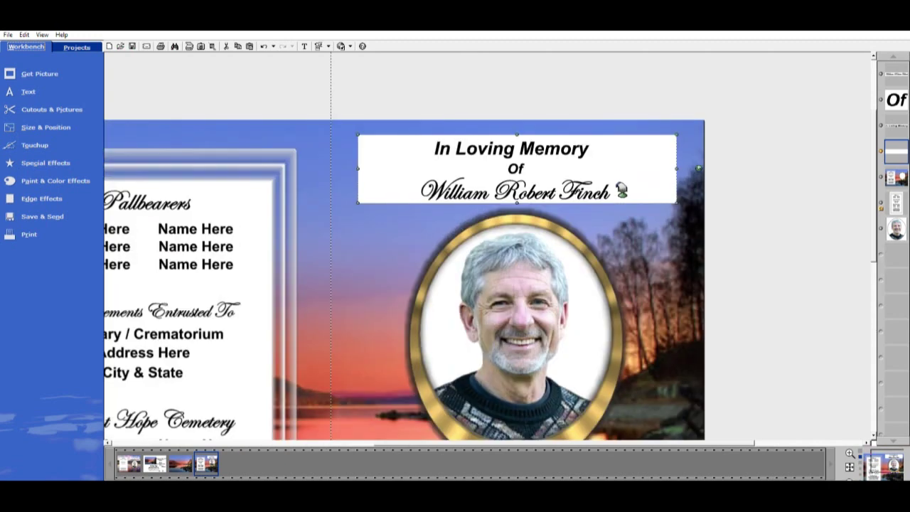
pyautogui.click(591, 191)
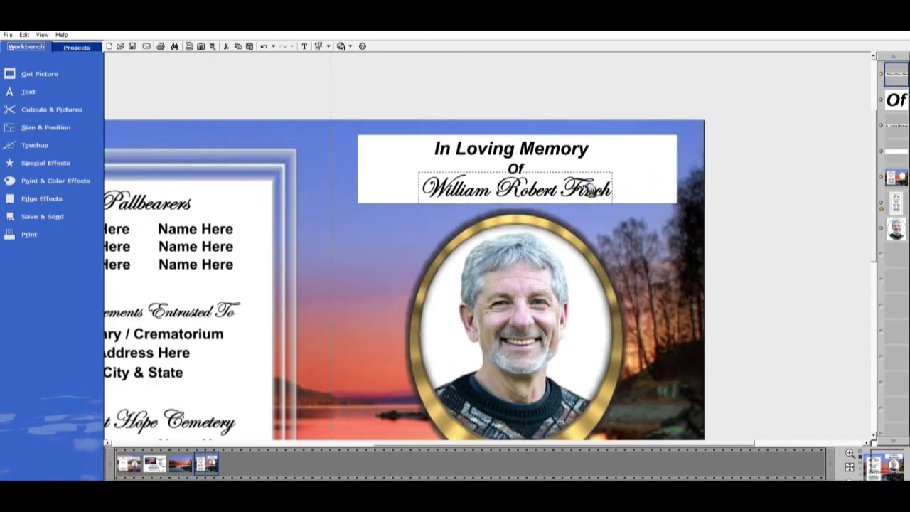
pyautogui.click(520, 167)
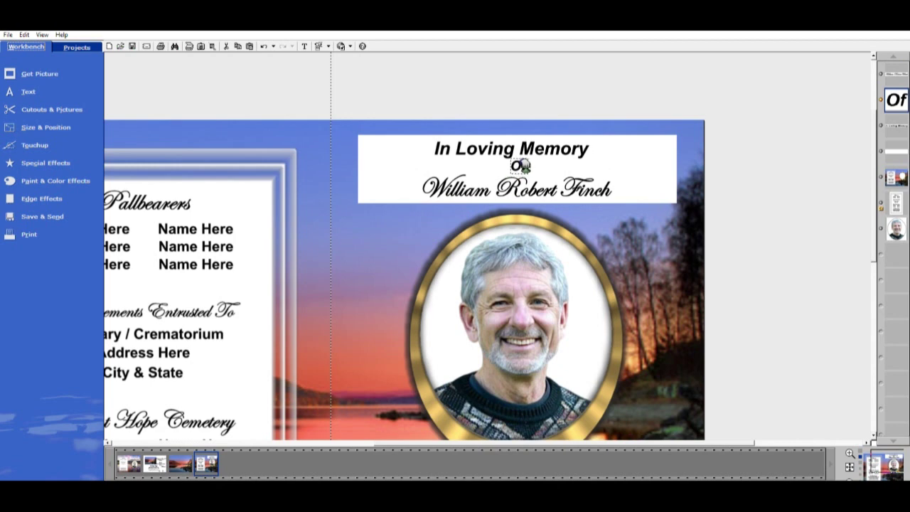
pyautogui.click(822, 219)
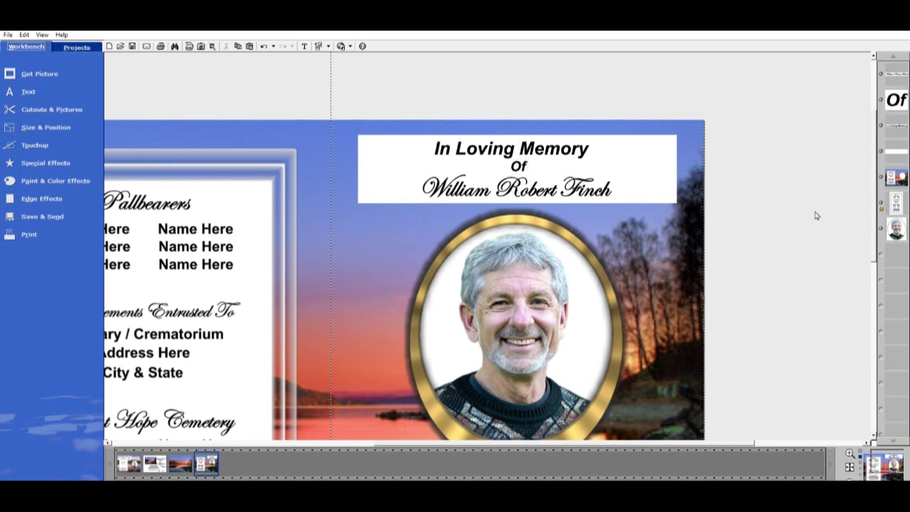
pyautogui.click(417, 186)
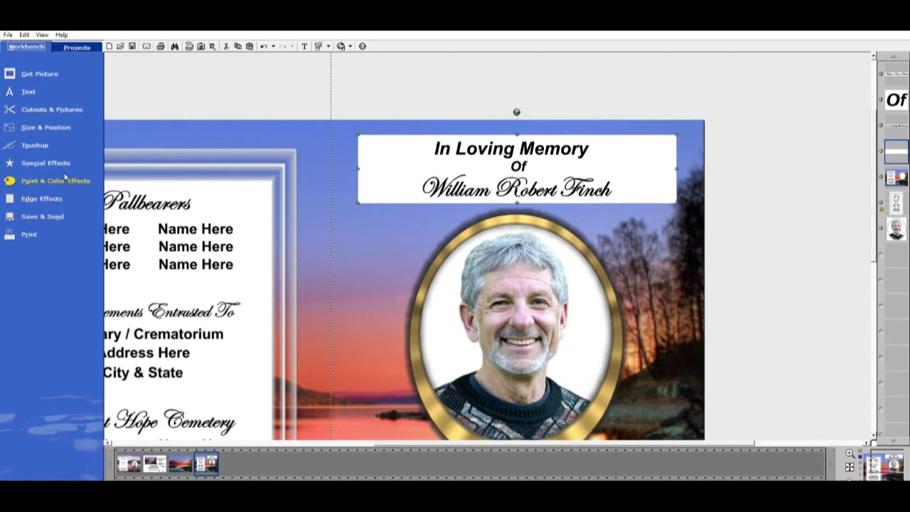
# Apply the Soft Edges effect to the banner with softness 10
pyautogui.click(58, 196)
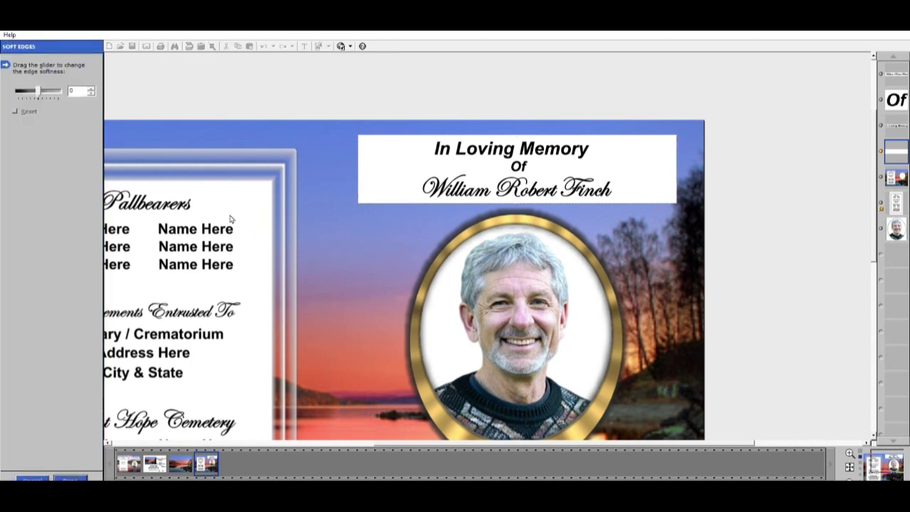
pyautogui.click(92, 88)
pyautogui.click(94, 86)
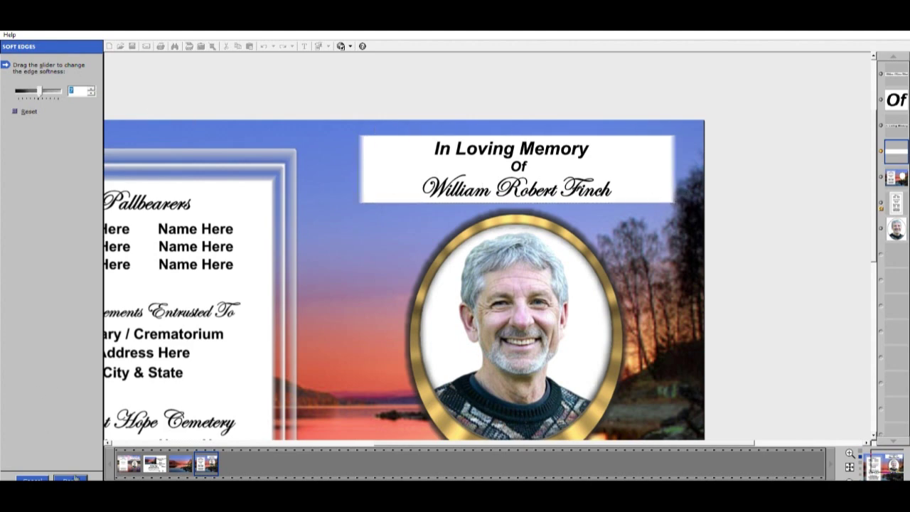
pyautogui.click(93, 86)
pyautogui.click(91, 88)
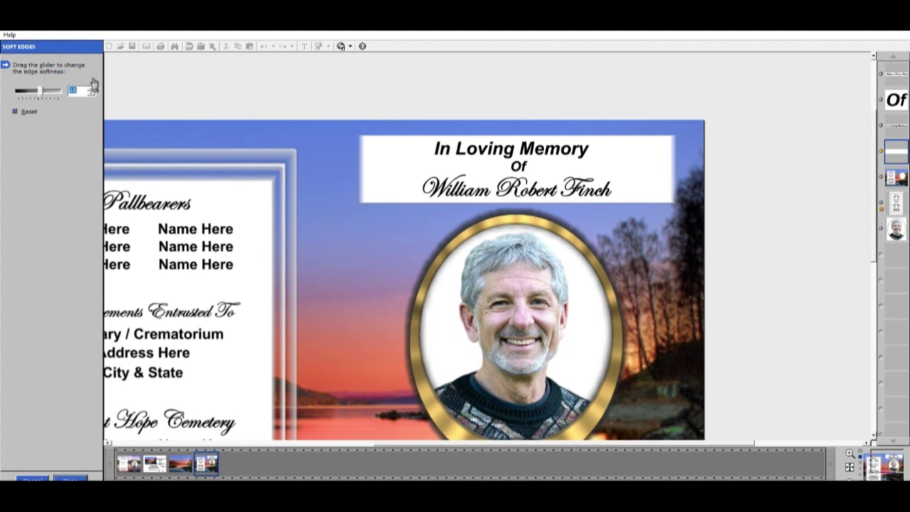
pyautogui.click(77, 477)
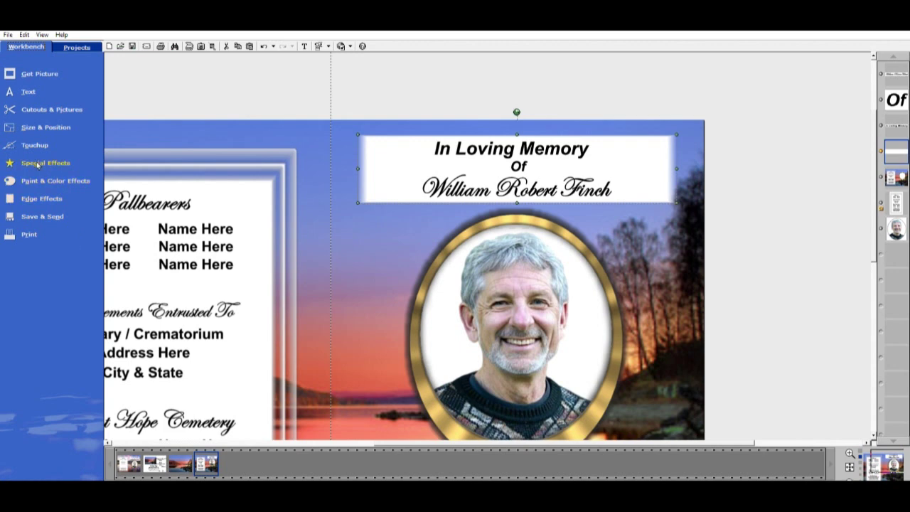
# Set the banner's Make Transparent level to about 63 so the sky shows through
pyautogui.click(41, 152)
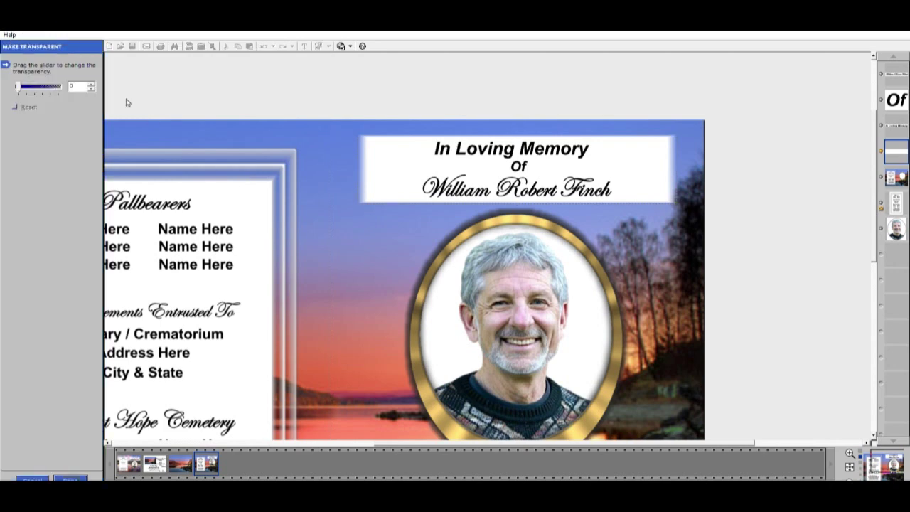
pyautogui.moveTo(20, 85); pyautogui.dragTo(41, 81)
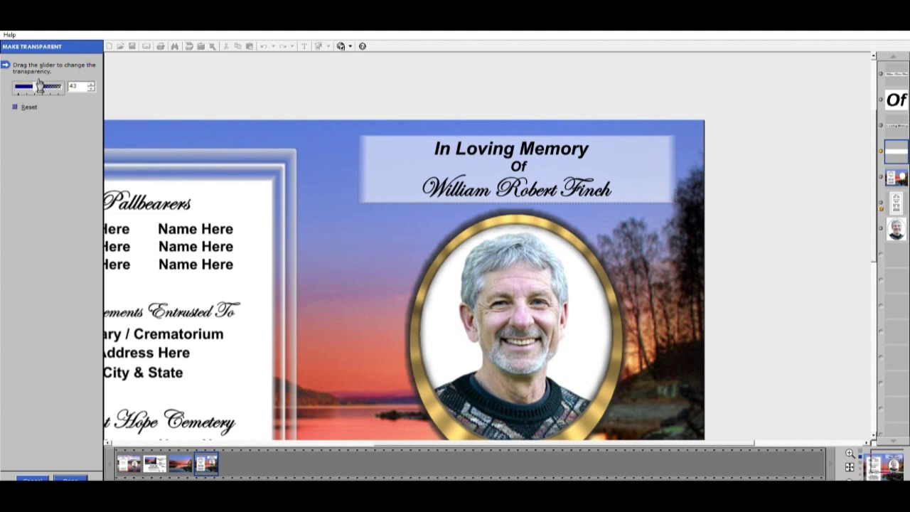
pyautogui.moveTo(35, 83); pyautogui.dragTo(47, 81)
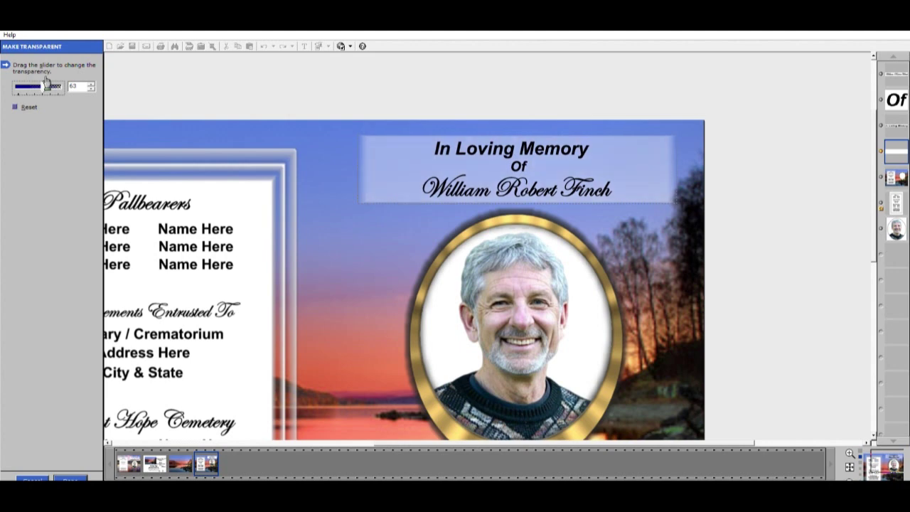
pyautogui.click(70, 479)
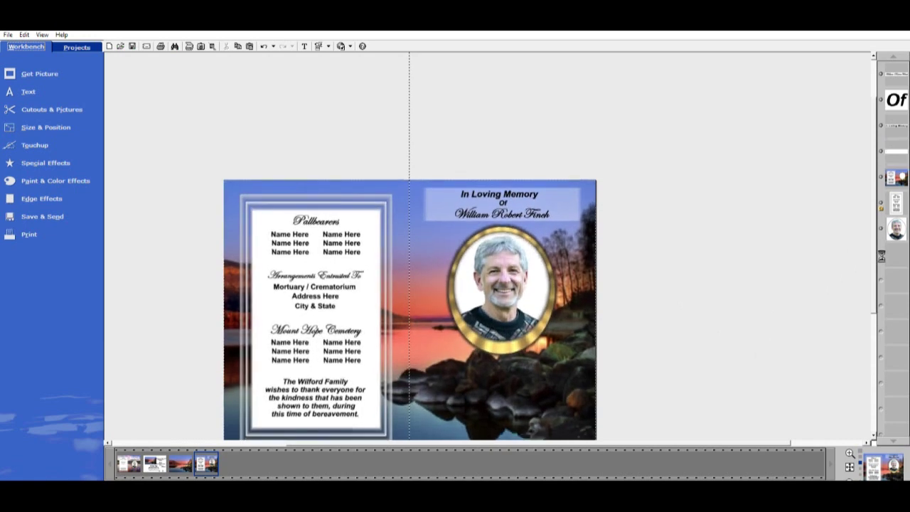
pyautogui.scroll(-3, 563, 332)
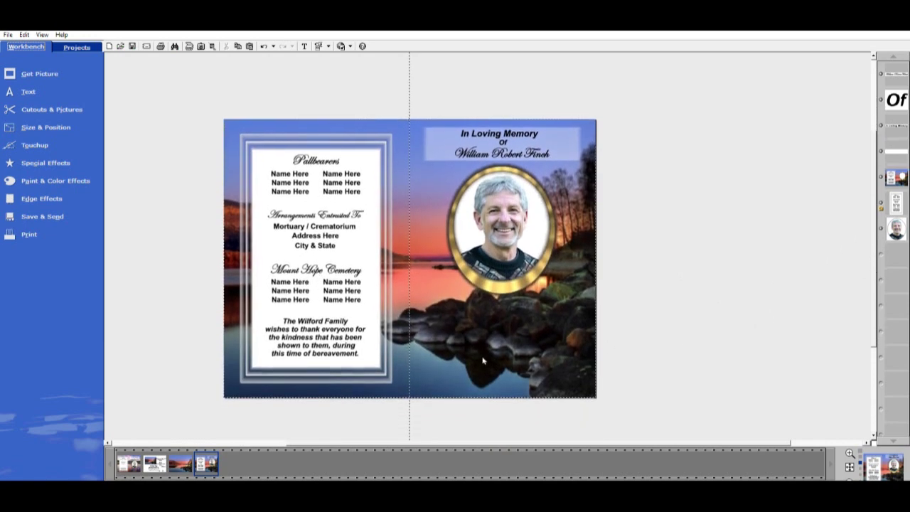
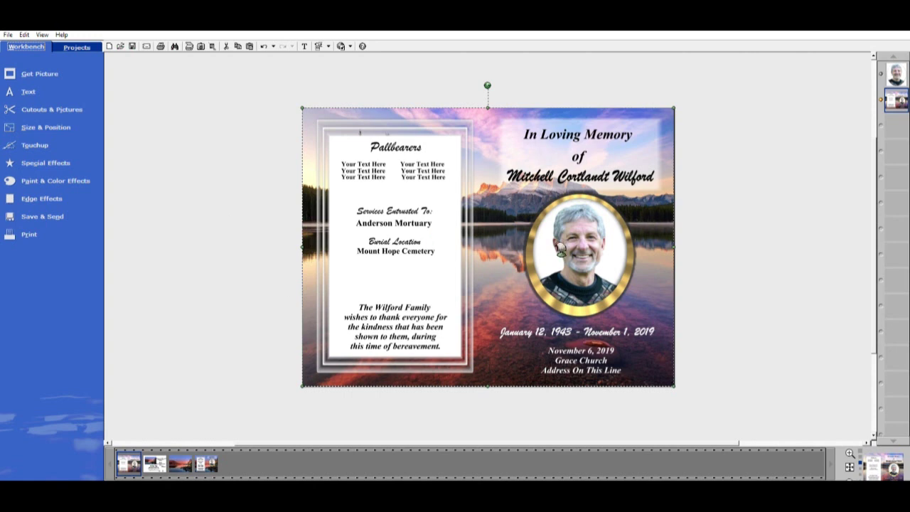
# Create a blank page with a vertical alignment guide down the centre to mark the fold
pyautogui.click(111, 42)
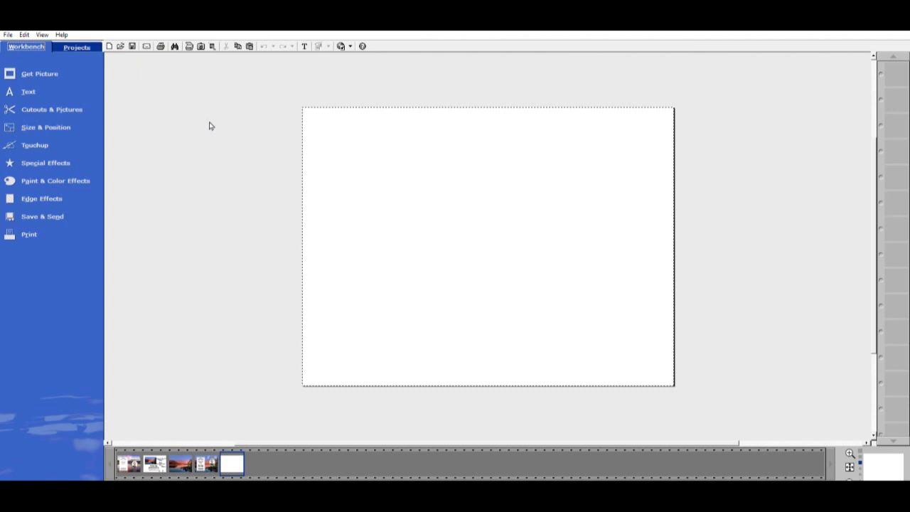
pyautogui.click(58, 123)
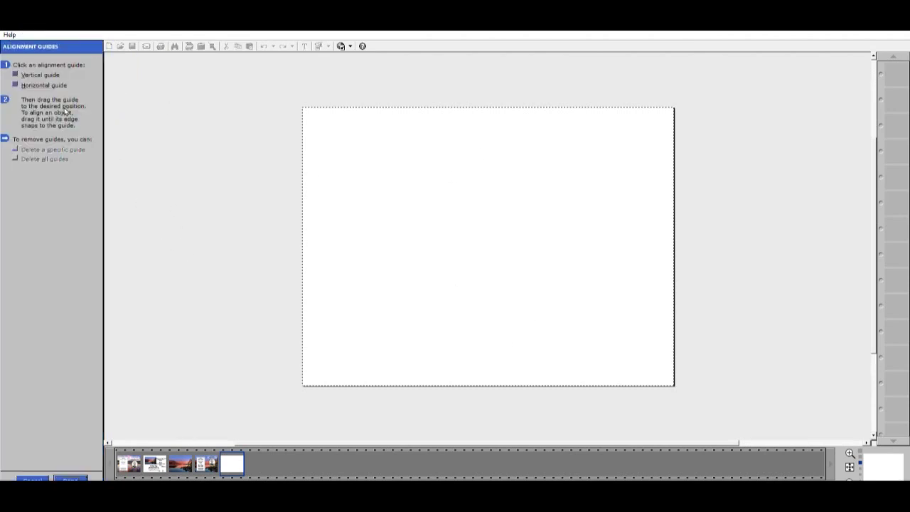
pyautogui.click(42, 74)
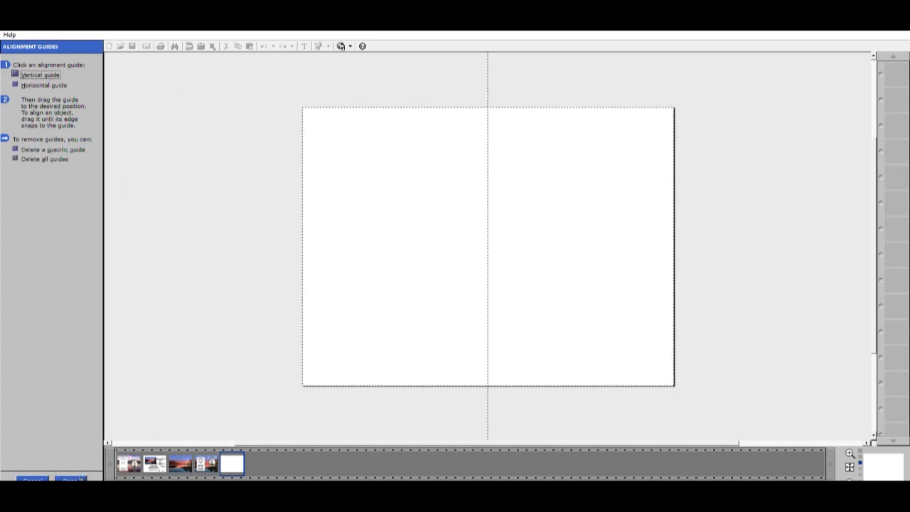
pyautogui.click(71, 479)
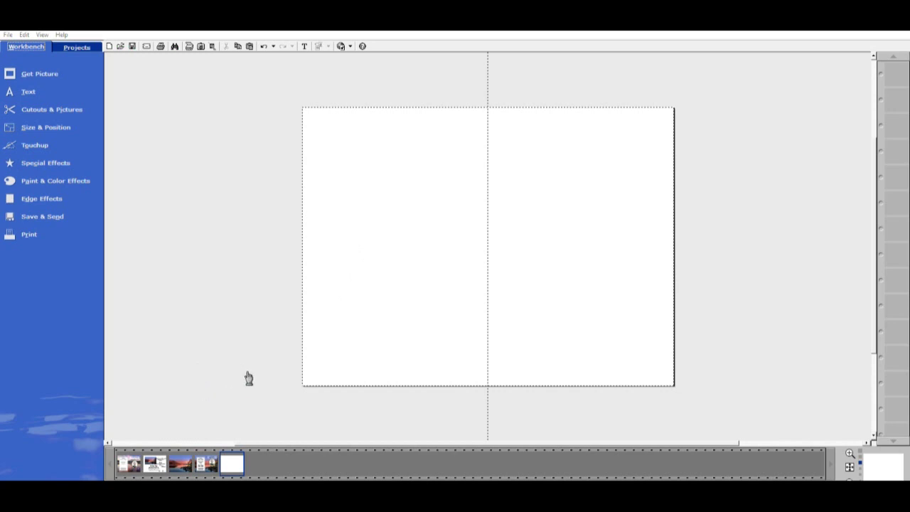
# Turn a pasted Pallbearers heading into a small top-left 'The Wonderful Life' title, then drop in the Name block
pyautogui.hotkey('ctrl', 'v')
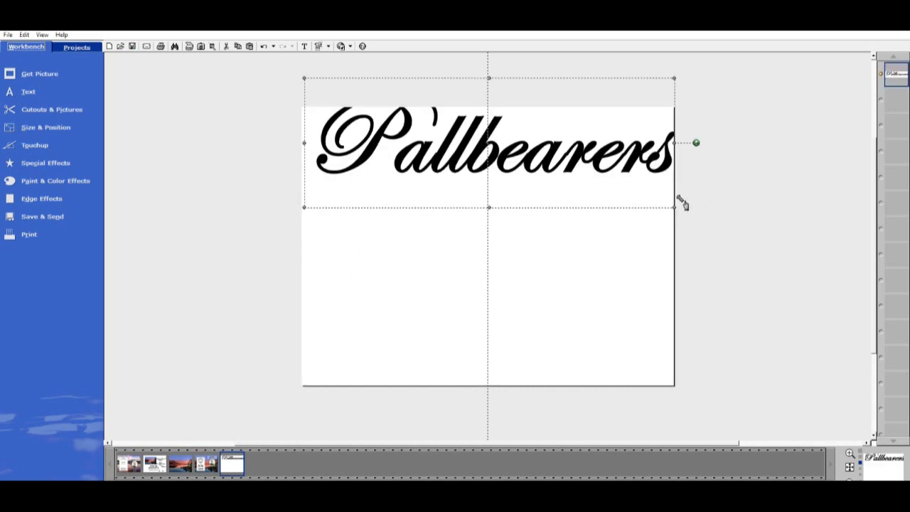
pyautogui.moveTo(681, 203); pyautogui.dragTo(404, 124)
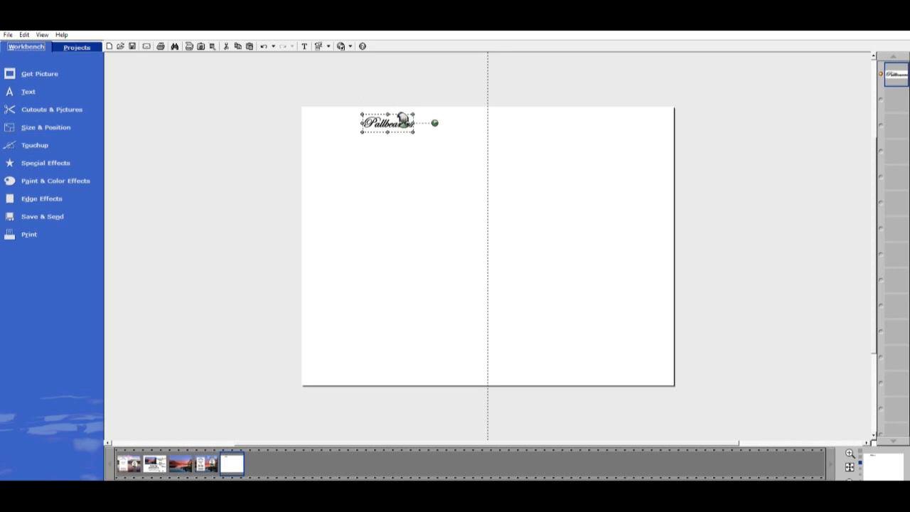
pyautogui.doubleClick(434, 123)
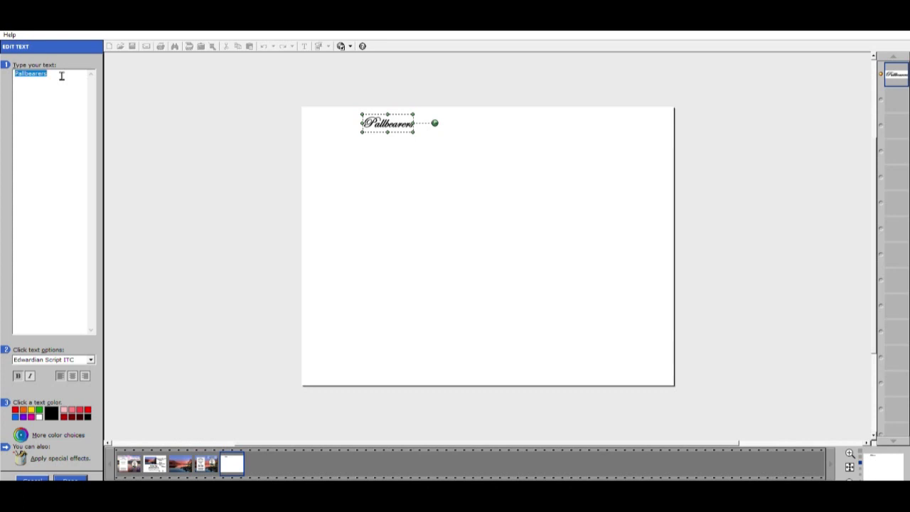
pyautogui.press('BackSpace')
pyautogui.write('The')
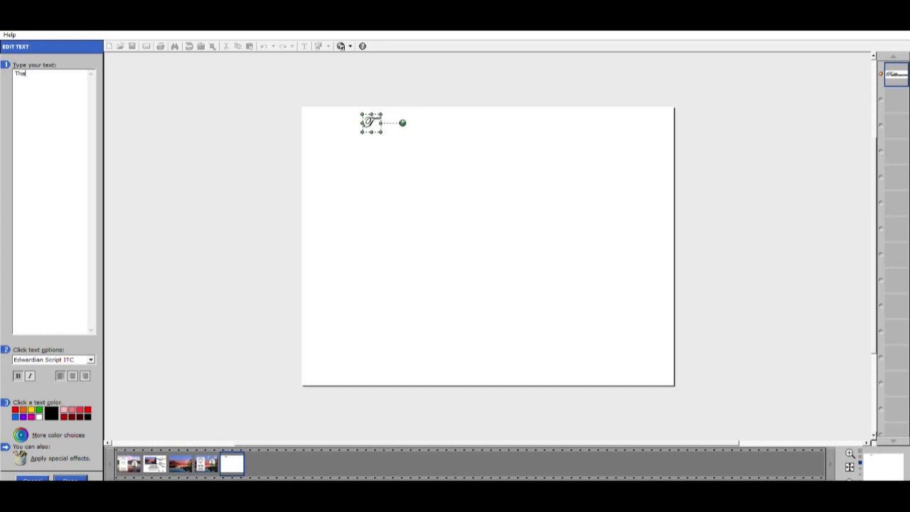
pyautogui.write(' Wonderful Life')
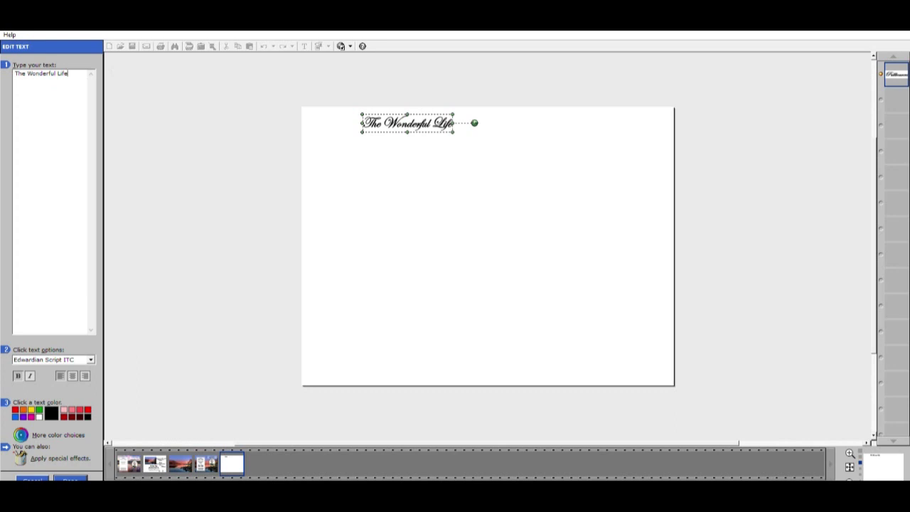
pyautogui.click(70, 479)
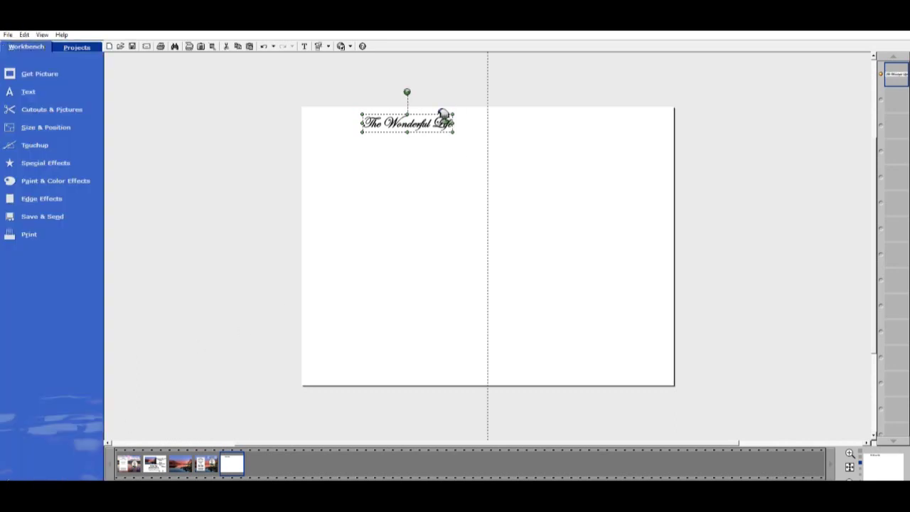
pyautogui.moveTo(462, 133); pyautogui.dragTo(396, 119)
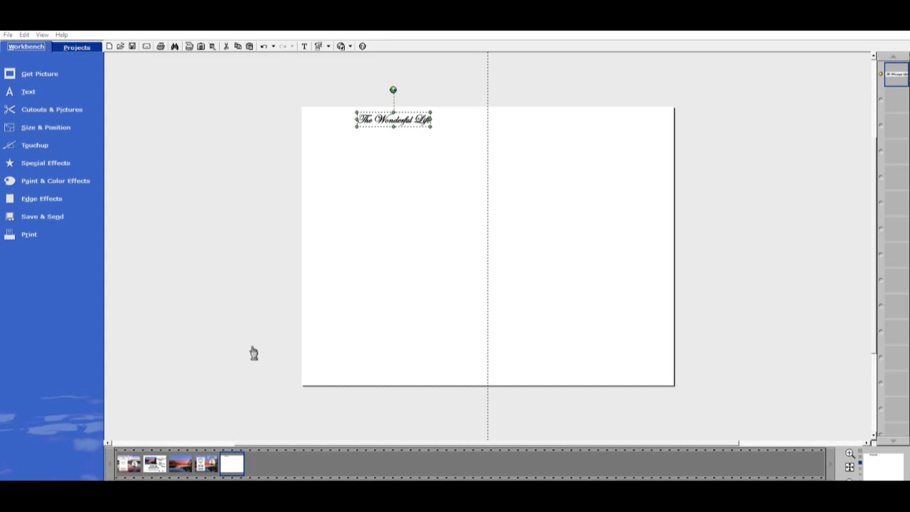
pyautogui.moveTo(396, 172); pyautogui.dragTo(401, 172)
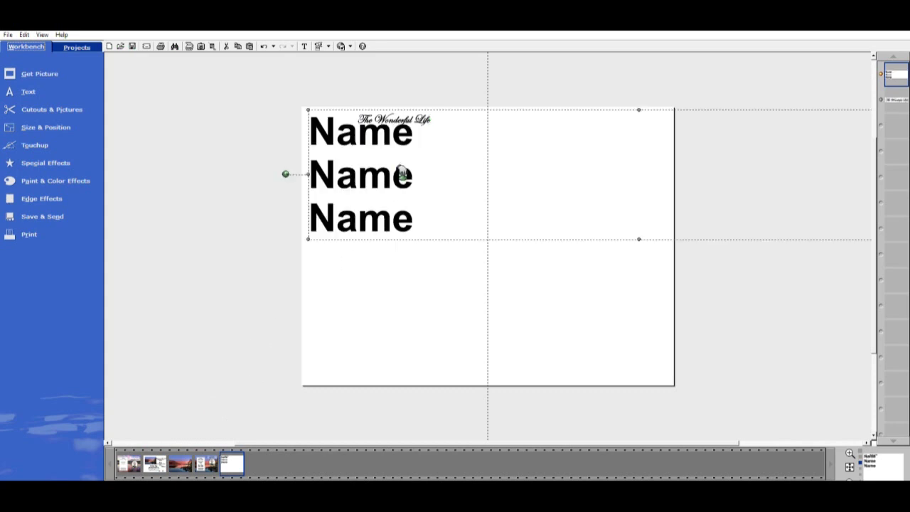
# Place the Name list on the left page, shrink it, and move it lower
pyautogui.moveTo(305, 238); pyautogui.dragTo(598, 211)
pyautogui.moveTo(657, 177); pyautogui.dragTo(387, 173)
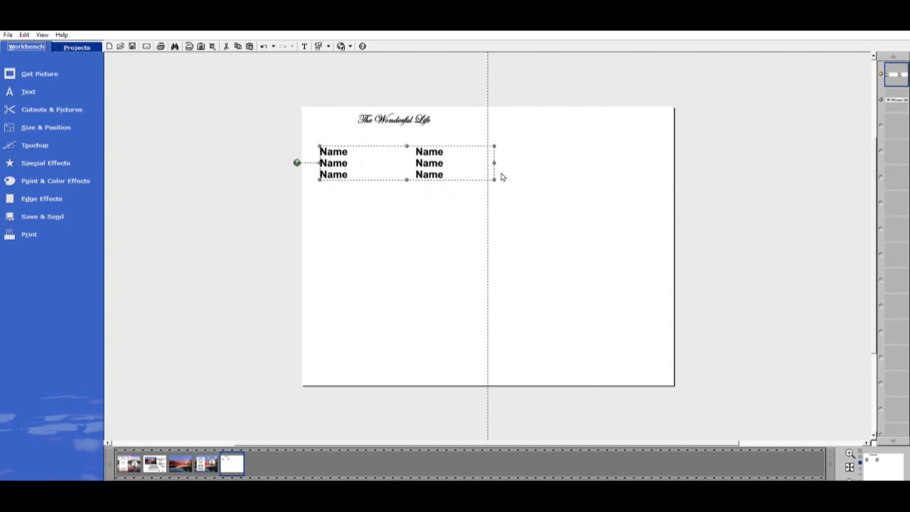
pyautogui.moveTo(497, 178); pyautogui.dragTo(429, 156)
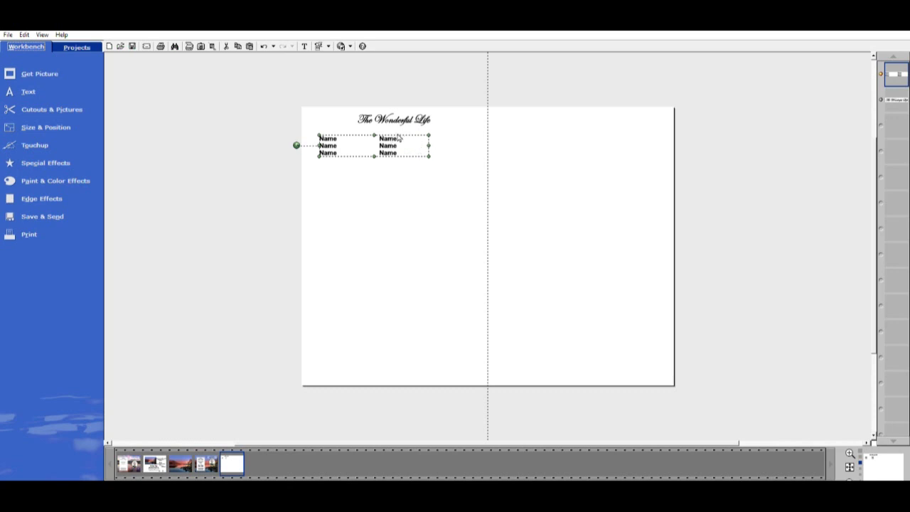
pyautogui.click(397, 114)
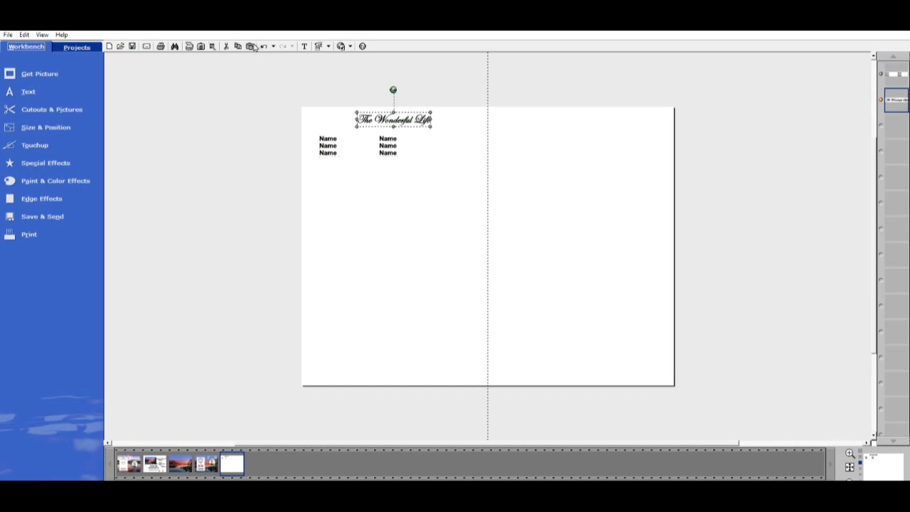
pyautogui.click(385, 147)
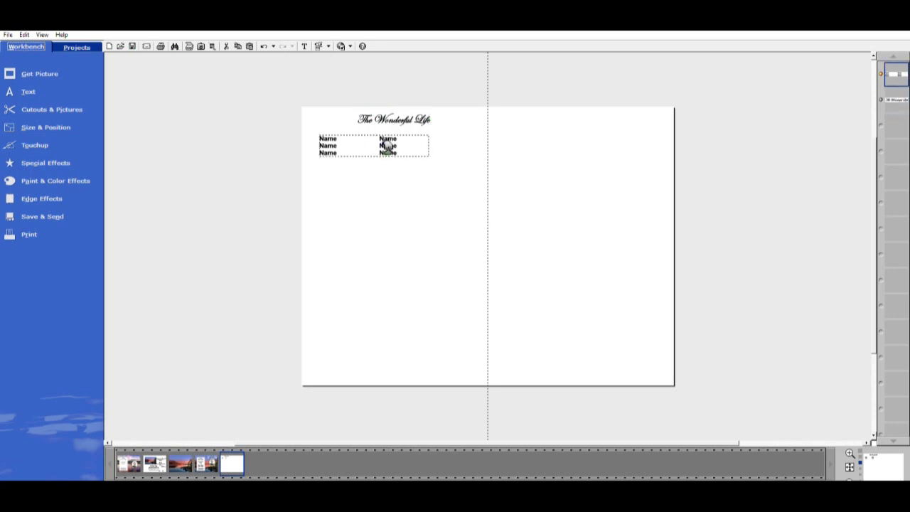
pyautogui.moveTo(387, 145); pyautogui.dragTo(388, 201)
# Copy and paste 'The Wonderful Life' title and stack the copy just below the original
pyautogui.click(396, 115)
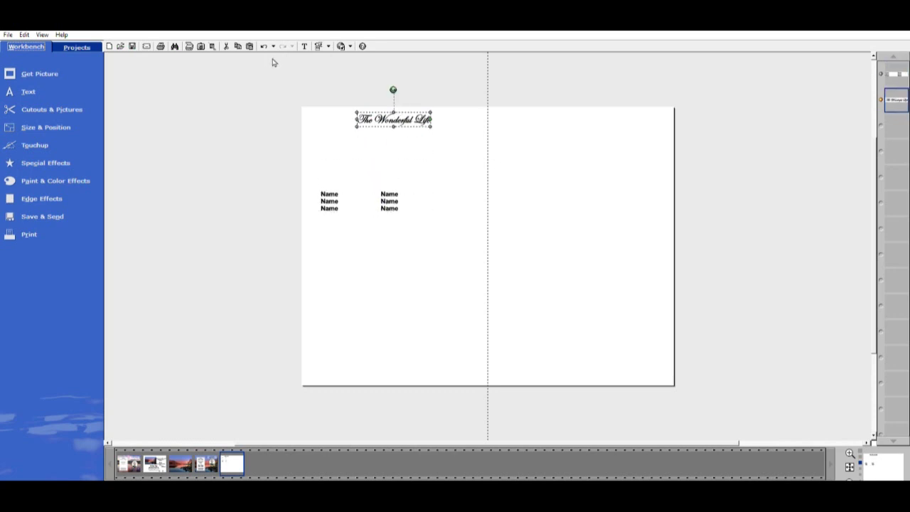
pyautogui.click(238, 44)
pyautogui.click(250, 44)
pyautogui.moveTo(555, 221); pyautogui.dragTo(397, 267)
pyautogui.moveTo(471, 246); pyautogui.dragTo(395, 158)
pyautogui.click(427, 196)
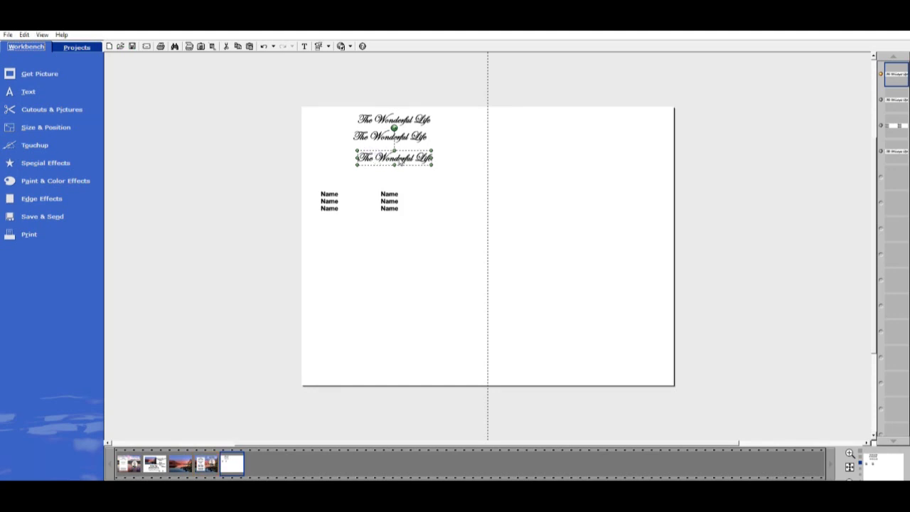
# Change the third title copy's text to the deceased's full name
pyautogui.doubleClick(446, 162)
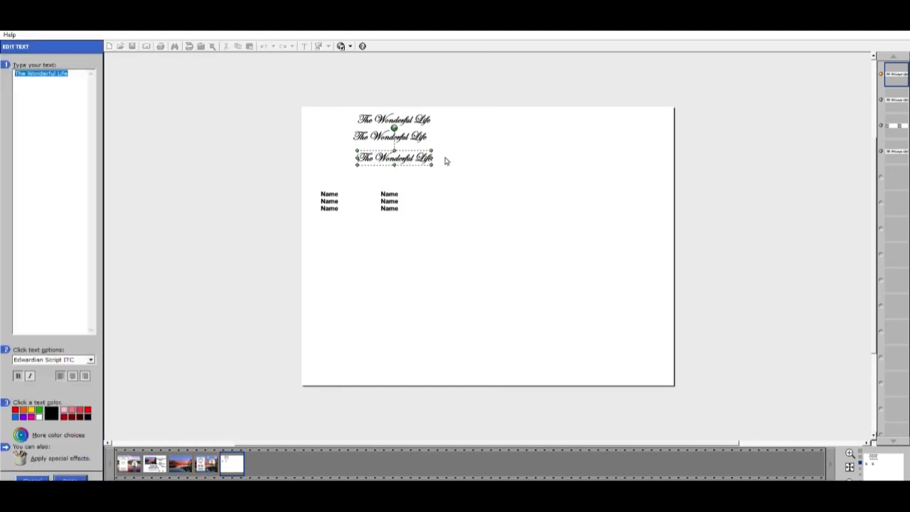
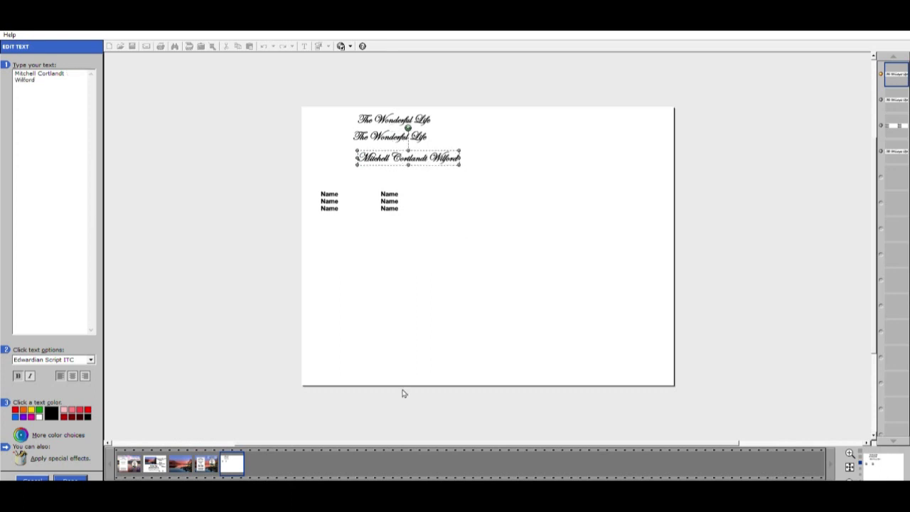
pyautogui.click(70, 479)
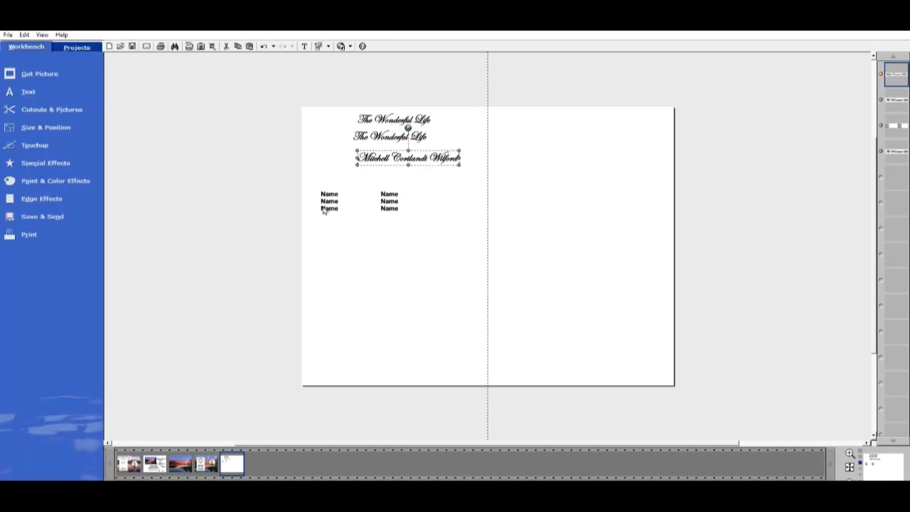
# Change the second title copy to 'of' and centre it below the title
pyautogui.click(385, 133)
pyautogui.doubleClick(419, 137)
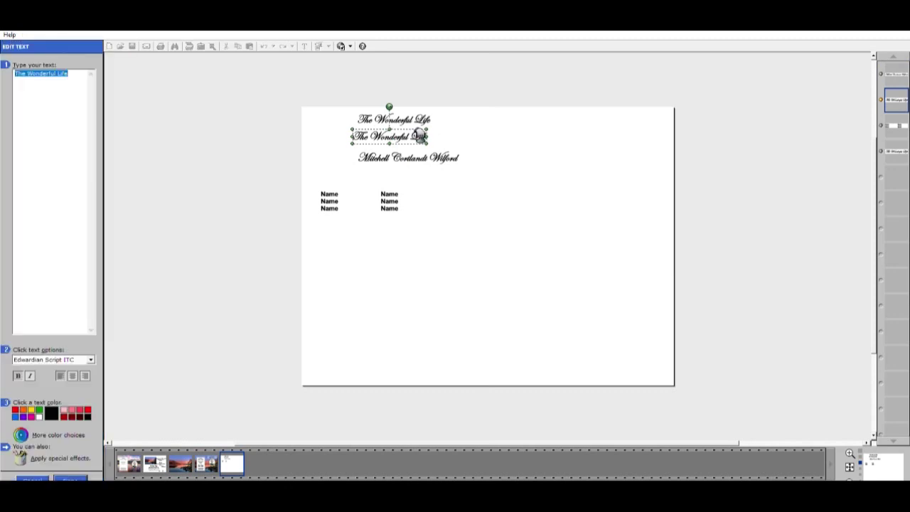
pyautogui.write('of')
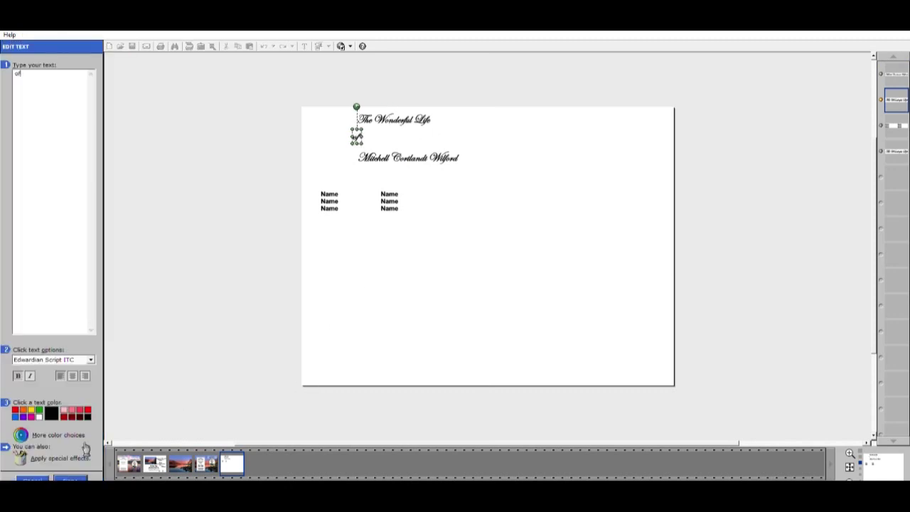
pyautogui.click(69, 479)
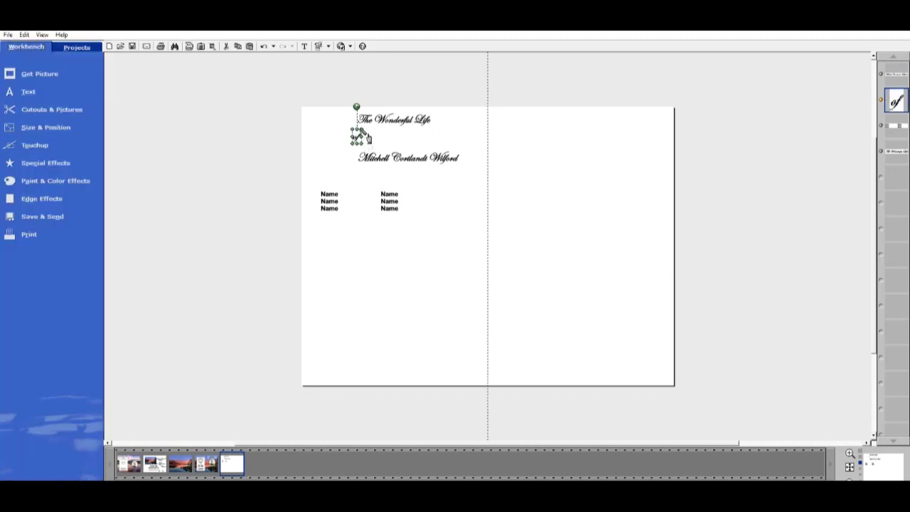
pyautogui.scroll(1, 481, 124)
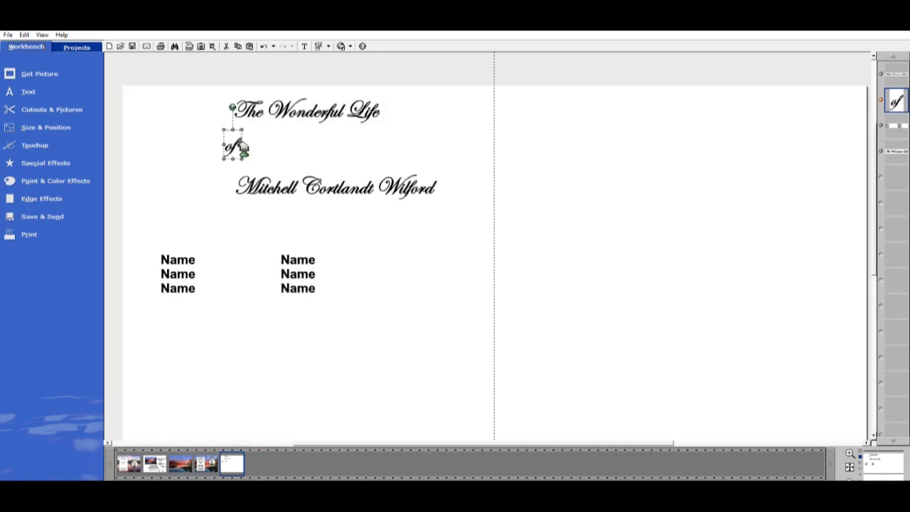
pyautogui.moveTo(242, 148); pyautogui.dragTo(315, 135)
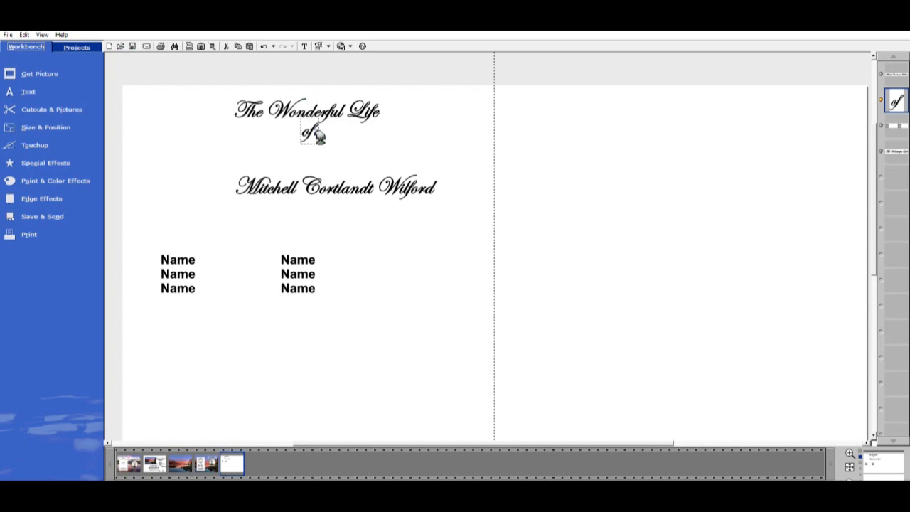
# Move the name line up and left so it sits centred under 'of'
pyautogui.click(345, 174)
pyautogui.click(313, 134)
pyautogui.click(382, 189)
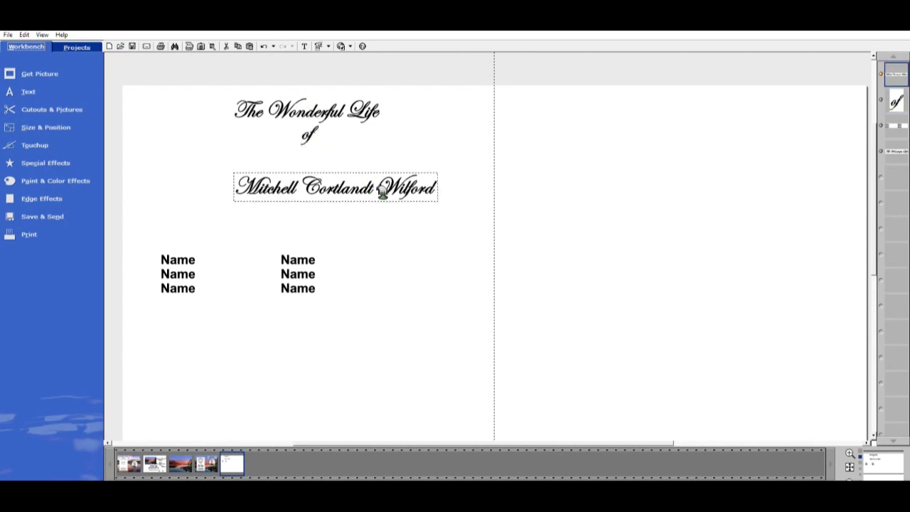
pyautogui.moveTo(383, 190); pyautogui.dragTo(357, 163)
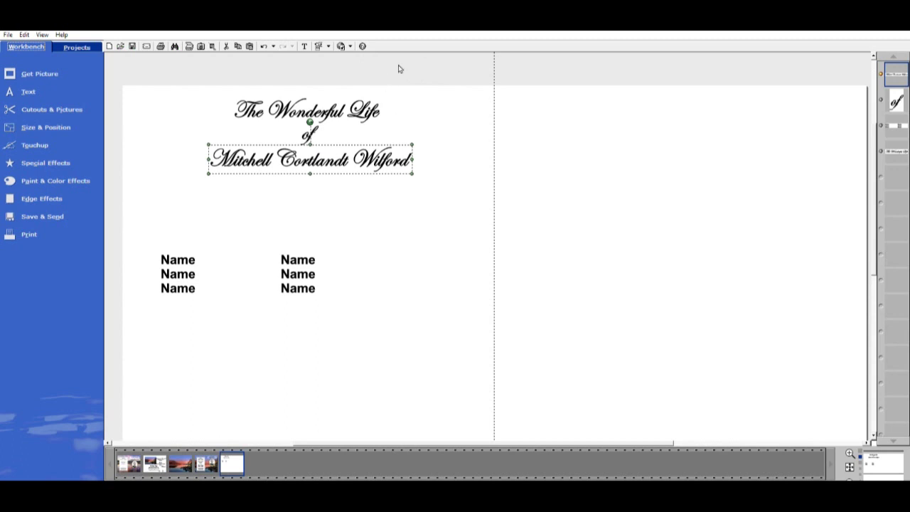
pyautogui.click(499, 102)
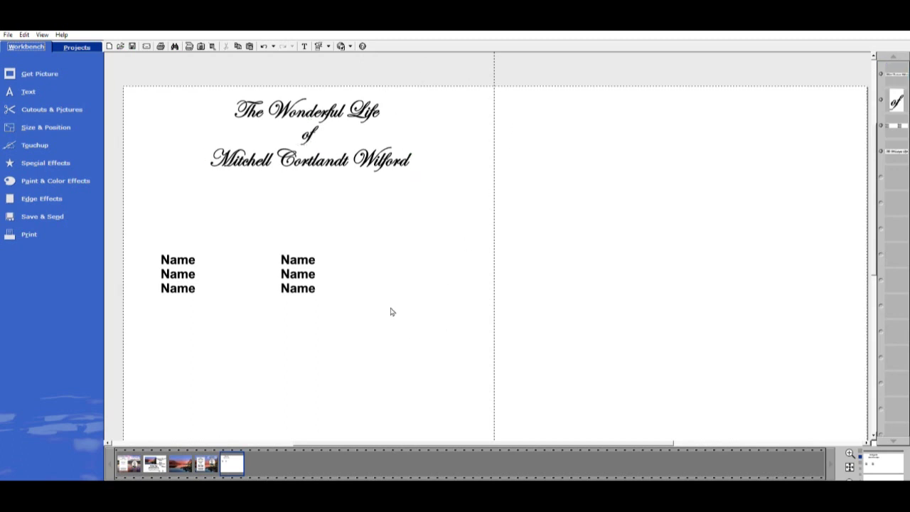
# Move the Name placeholder block up closer to the title
pyautogui.scroll(-1, 372, 315)
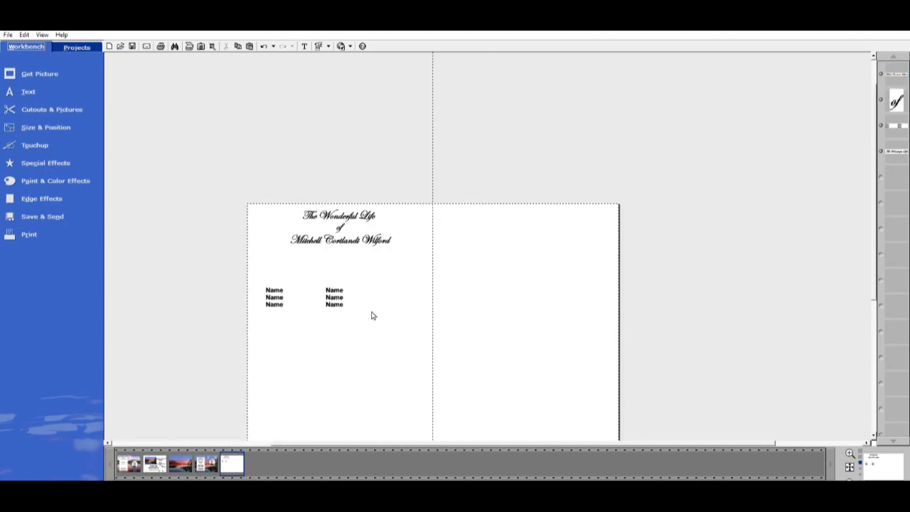
pyautogui.click(340, 294)
pyautogui.moveTo(349, 296); pyautogui.dragTo(369, 278)
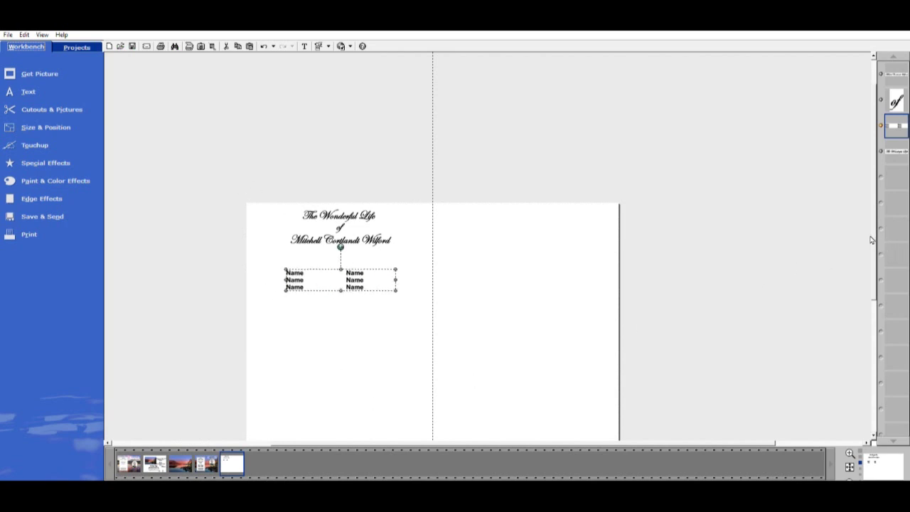
pyautogui.moveTo(875, 235); pyautogui.dragTo(878, 273)
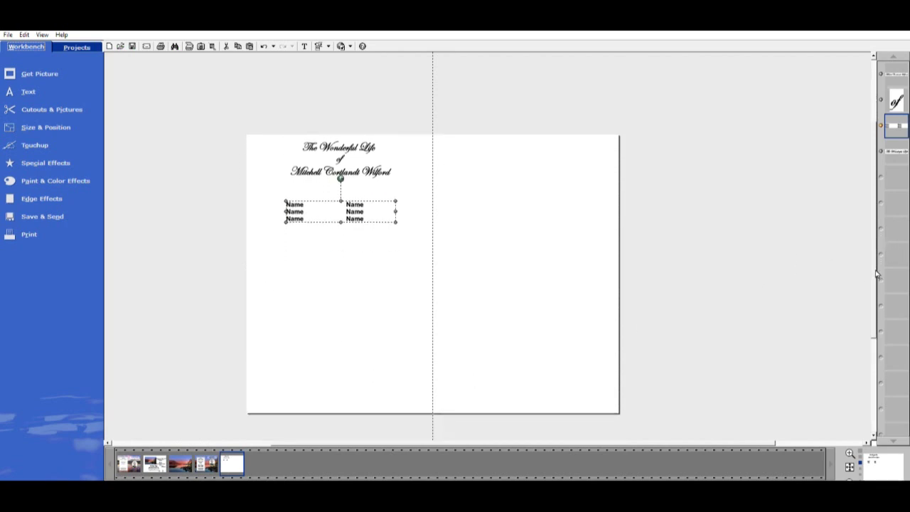
# Add a black coloured rectangle, reorder it in the stack, and stretch it across the spread
pyautogui.click(42, 107)
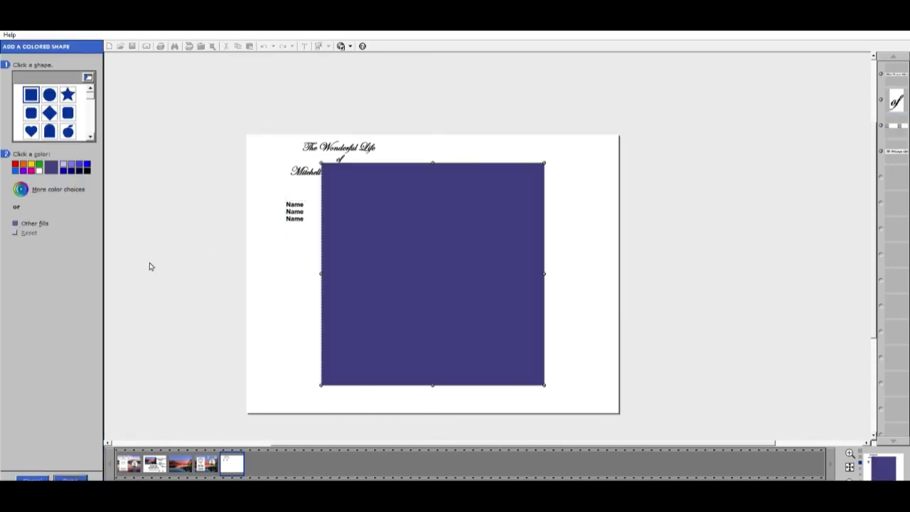
pyautogui.click(84, 169)
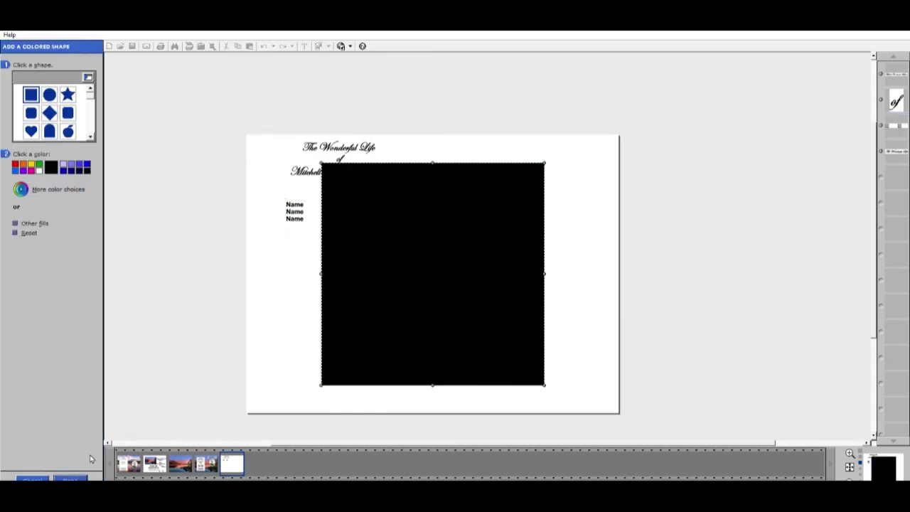
pyautogui.click(76, 477)
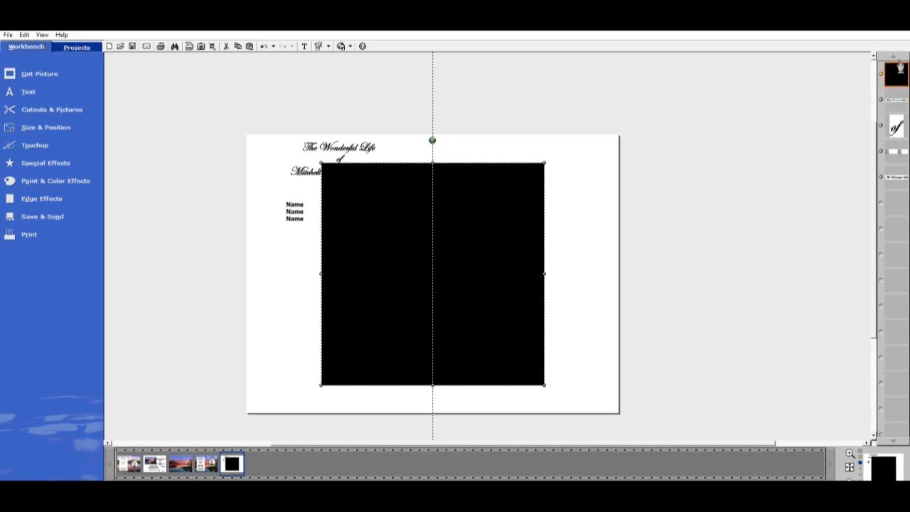
pyautogui.moveTo(897, 75); pyautogui.dragTo(893, 192)
pyautogui.moveTo(368, 274); pyautogui.dragTo(297, 252)
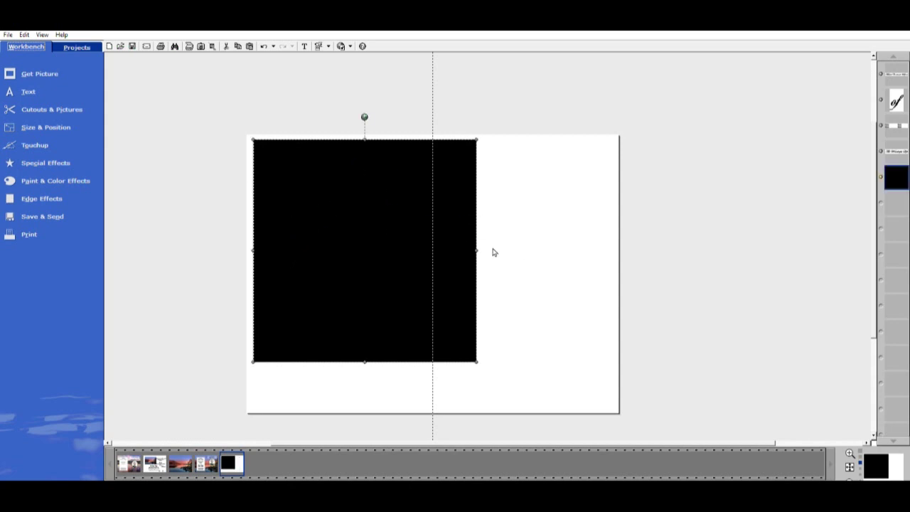
pyautogui.moveTo(482, 246); pyautogui.dragTo(617, 249)
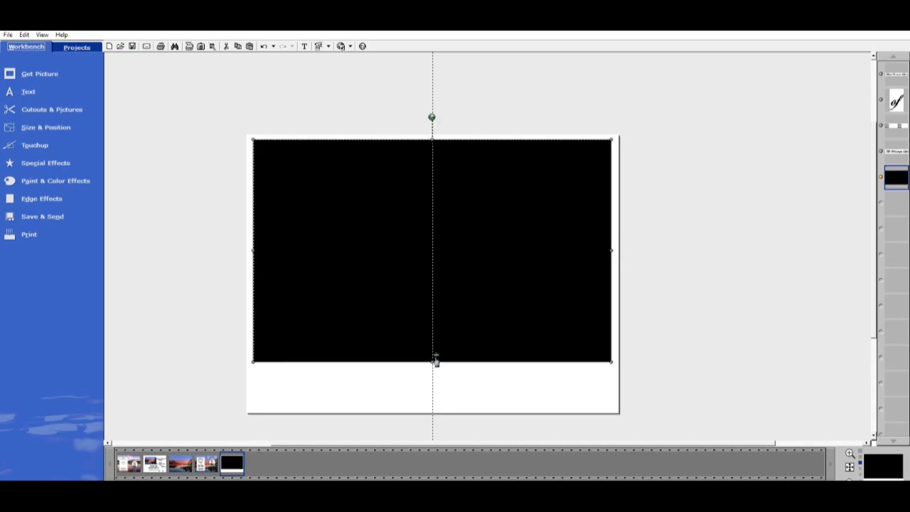
pyautogui.moveTo(433, 362); pyautogui.dragTo(438, 405)
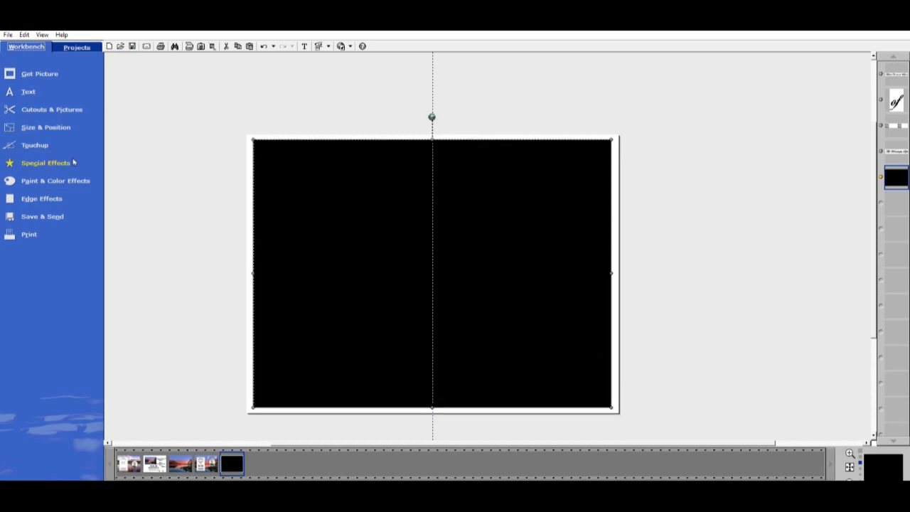
# Add a white square over the black rectangle, leaving a thin black border, and send it behind the text
pyautogui.click(49, 108)
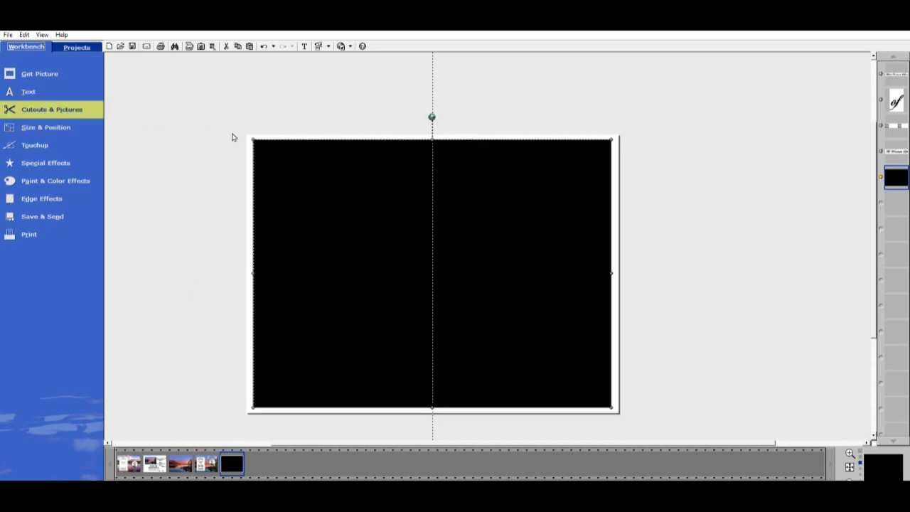
pyautogui.click(41, 169)
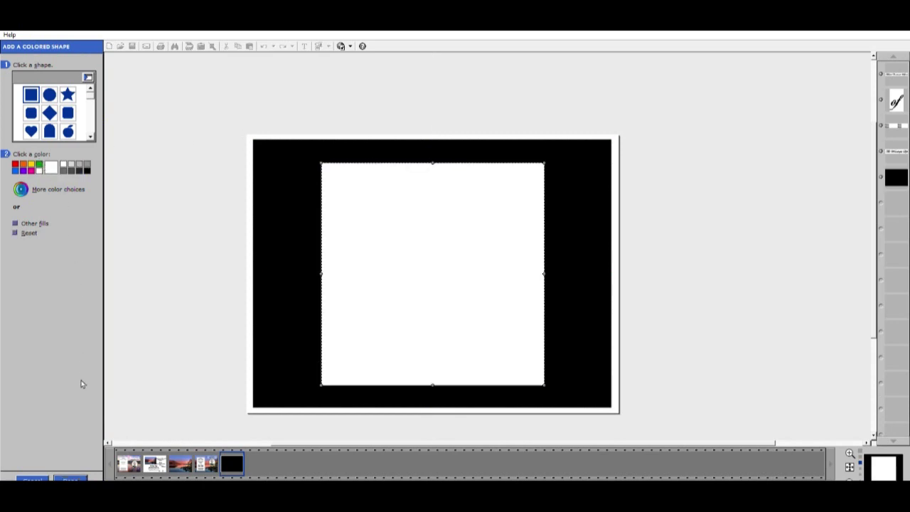
pyautogui.click(74, 478)
pyautogui.moveTo(386, 276); pyautogui.dragTo(320, 257)
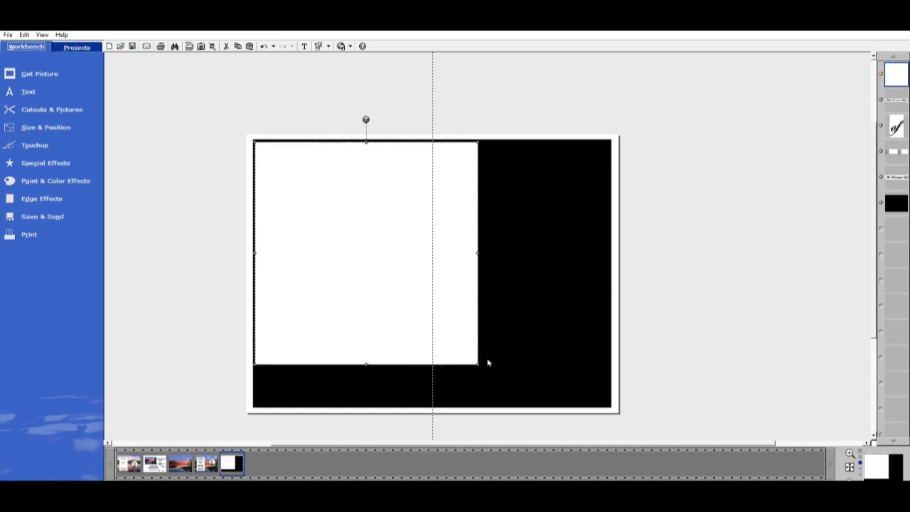
pyautogui.moveTo(479, 363); pyautogui.dragTo(525, 406)
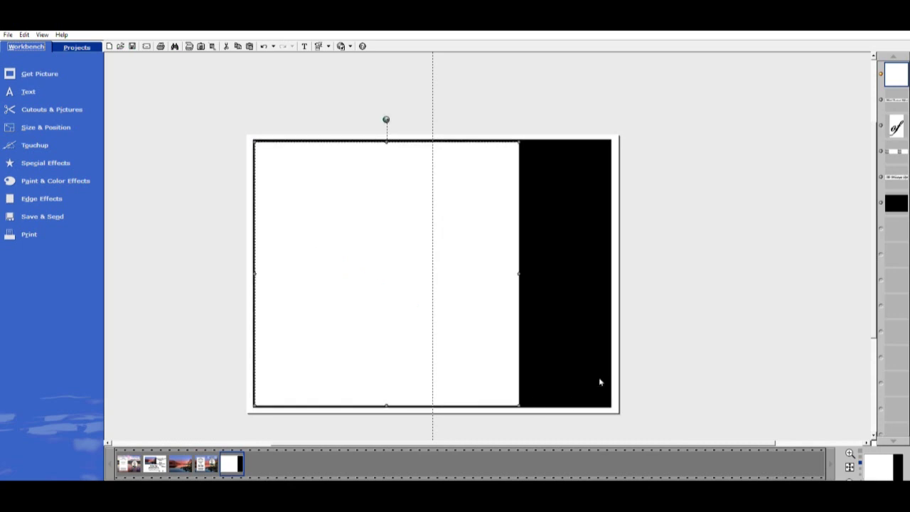
pyautogui.moveTo(524, 266); pyautogui.dragTo(616, 261)
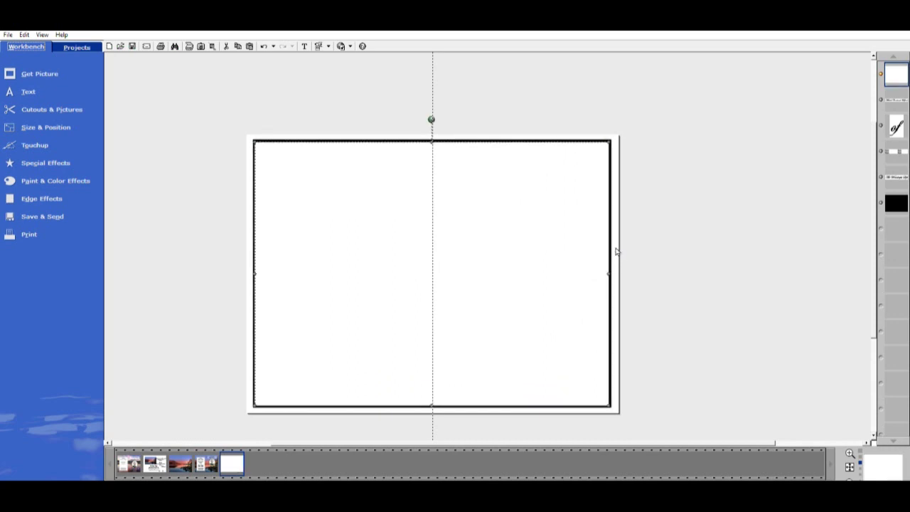
pyautogui.moveTo(255, 407); pyautogui.dragTo(258, 403)
pyautogui.click(790, 398)
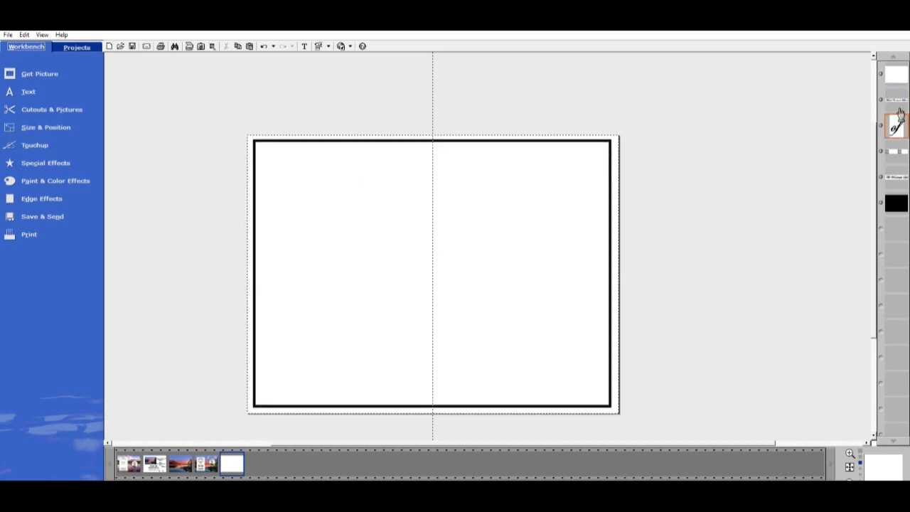
pyautogui.click(898, 64)
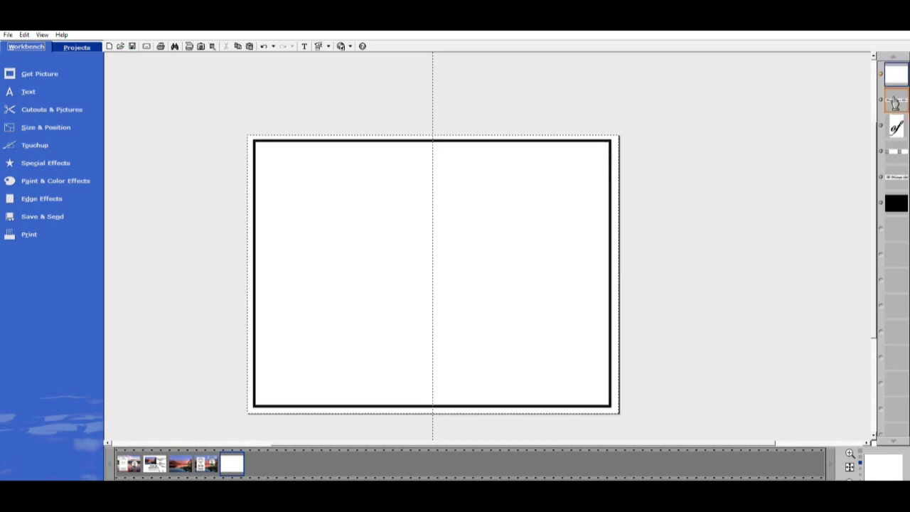
pyautogui.click(742, 265)
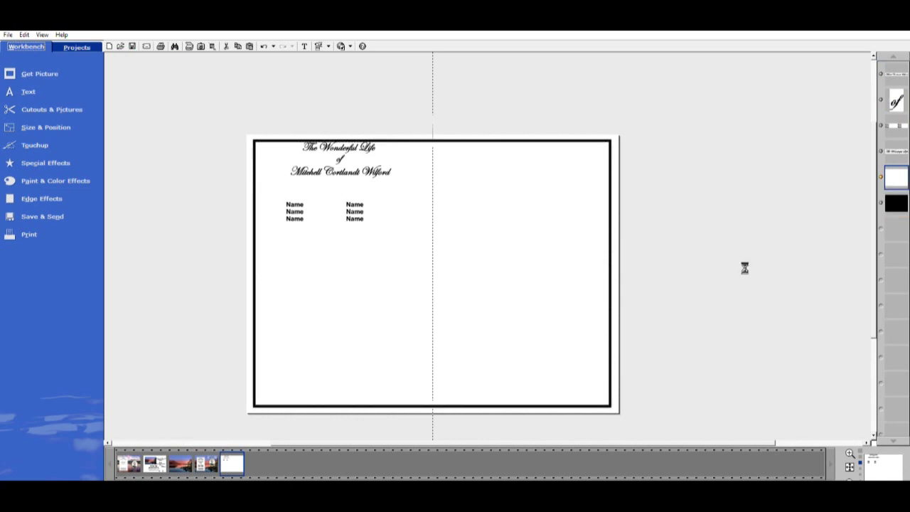
# Nudge the title and Name text down slightly together
pyautogui.moveTo(250, 76); pyautogui.dragTo(419, 257)
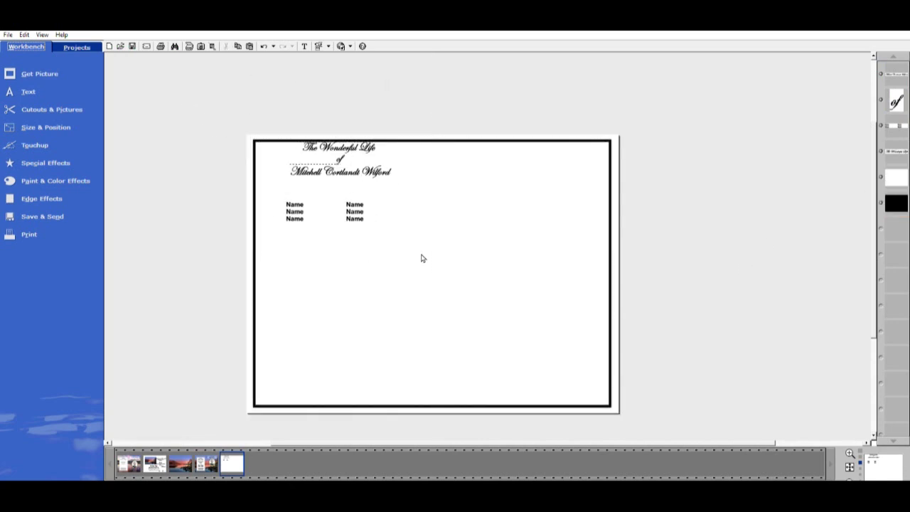
pyautogui.moveTo(373, 168); pyautogui.dragTo(373, 177)
pyautogui.click(662, 290)
# Narrow the white panel and black rectangle to the left page with an even border, then select both
pyautogui.click(591, 281)
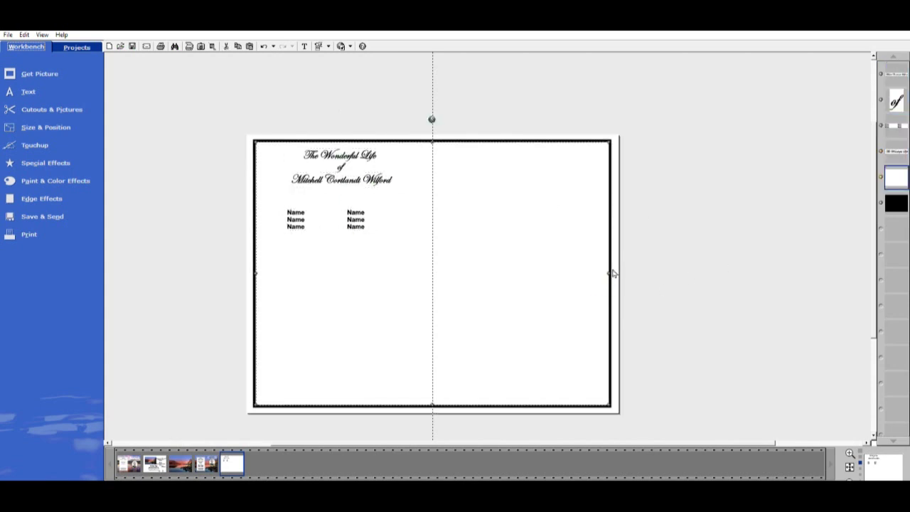
pyautogui.moveTo(614, 271); pyautogui.dragTo(408, 282)
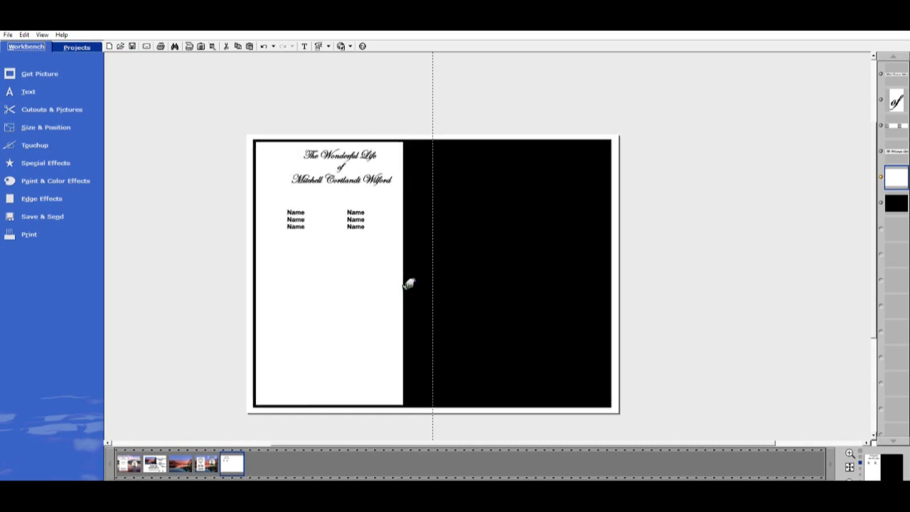
pyautogui.click(604, 262)
pyautogui.moveTo(621, 270); pyautogui.dragTo(434, 269)
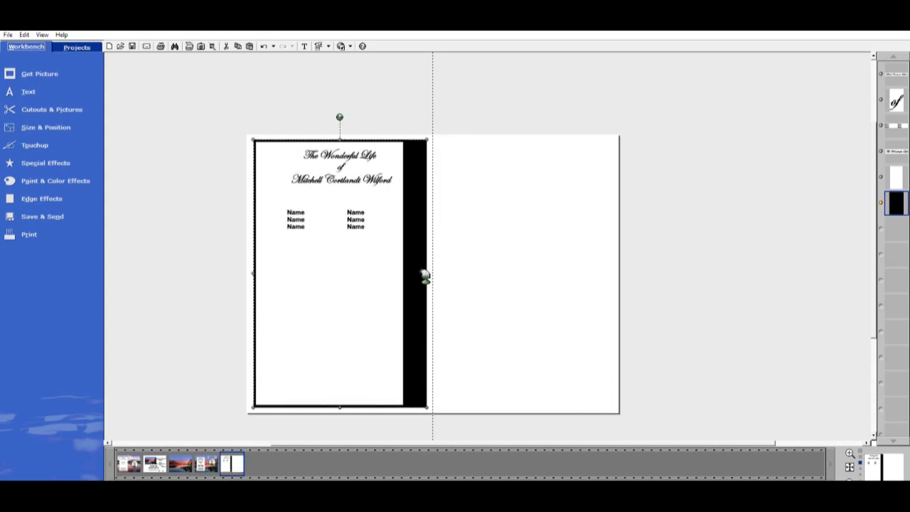
pyautogui.click(392, 274)
pyautogui.moveTo(412, 272); pyautogui.dragTo(432, 264)
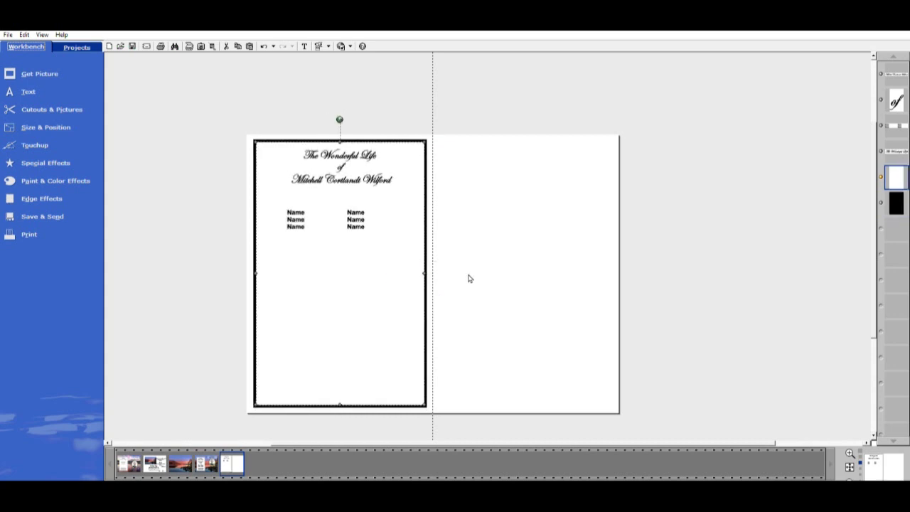
pyautogui.click(815, 333)
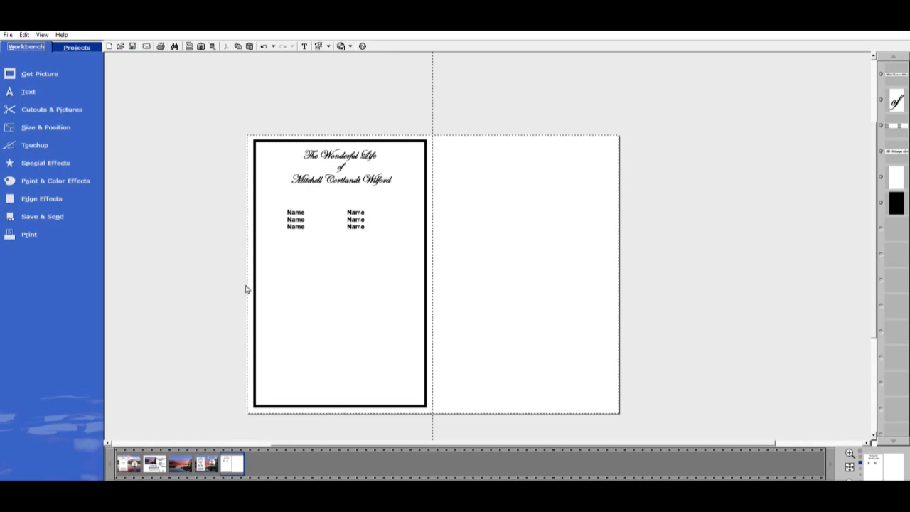
pyautogui.click(895, 178)
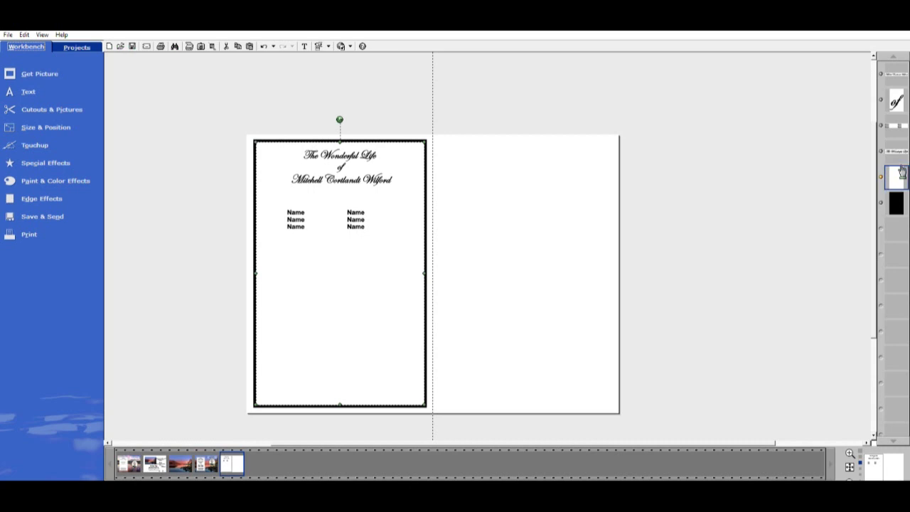
pyautogui.keyDown('shift'); pyautogui.click(896, 203); pyautogui.keyUp('shift')
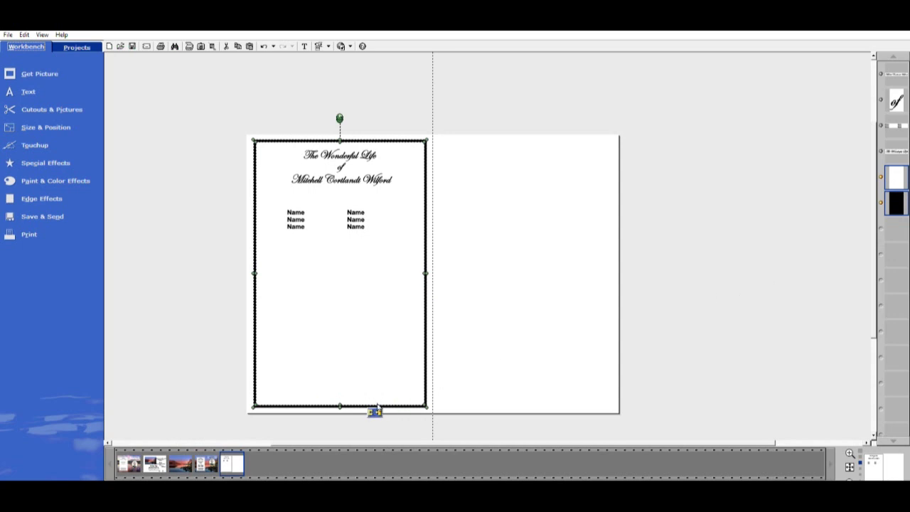
# Group the white panel and black border, then place a pasted copy on the right page
pyautogui.hotkey('ctrl', 'g')
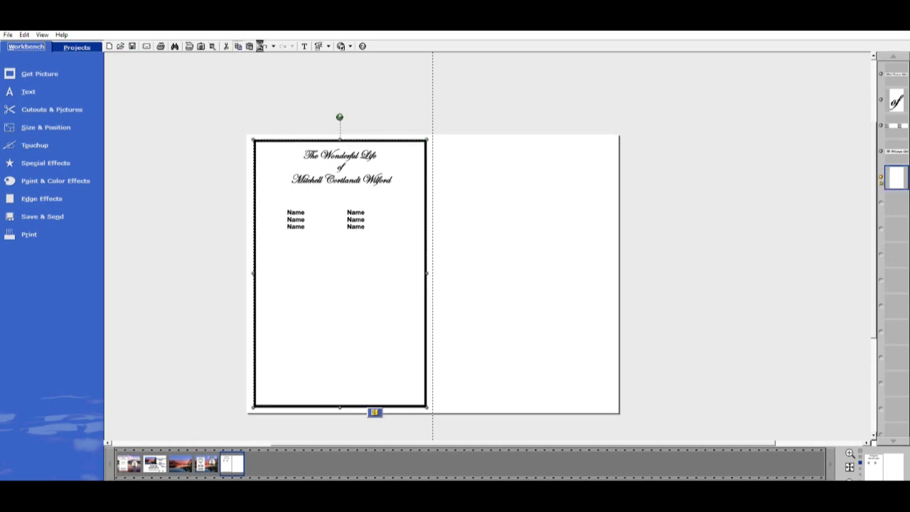
pyautogui.click(249, 46)
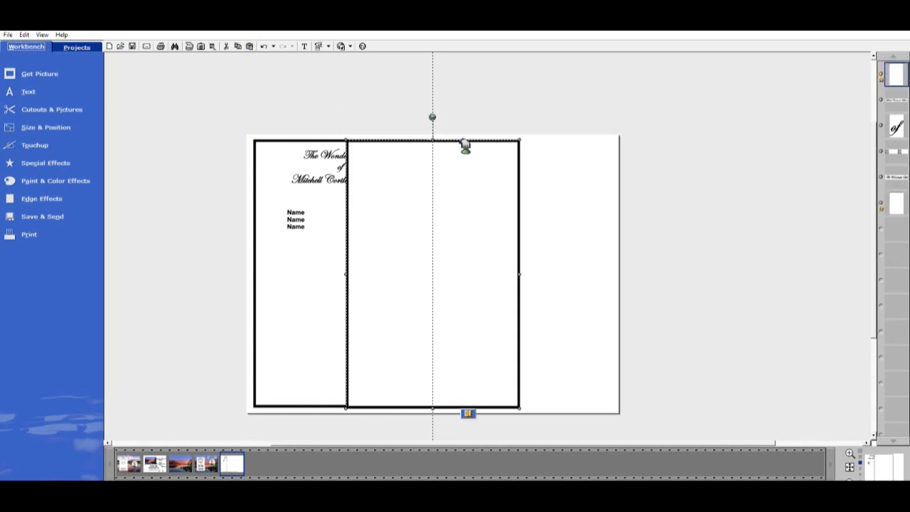
pyautogui.moveTo(517, 205); pyautogui.dragTo(568, 206)
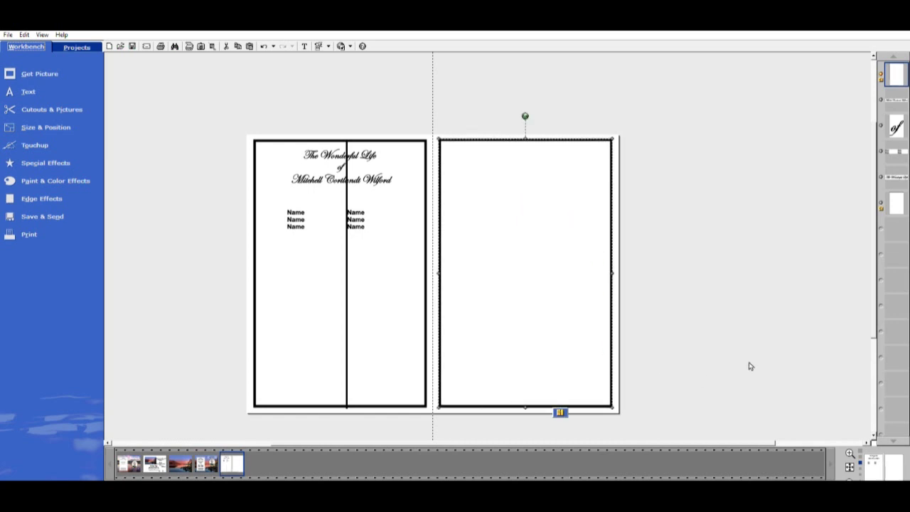
pyautogui.click(814, 272)
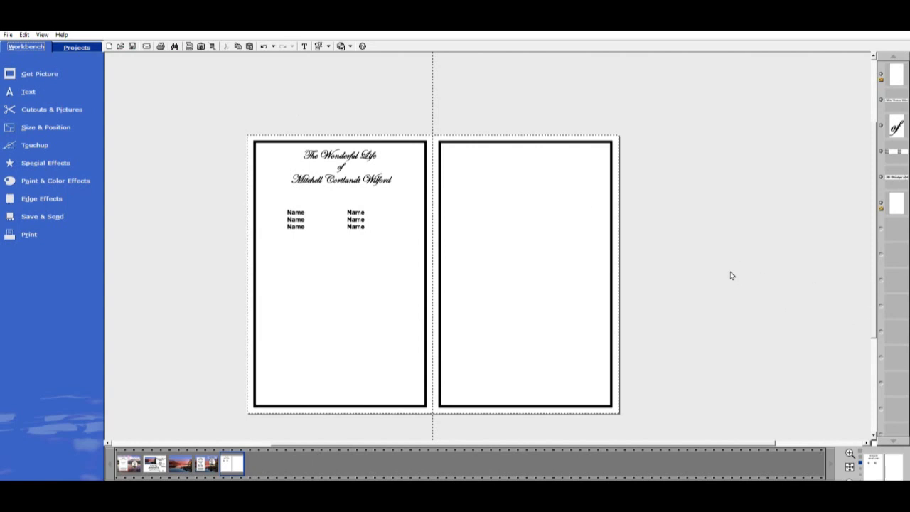
# Retype the Name block as '(Story of persons life)' and centre it beneath the honoree's name
pyautogui.click(356, 217)
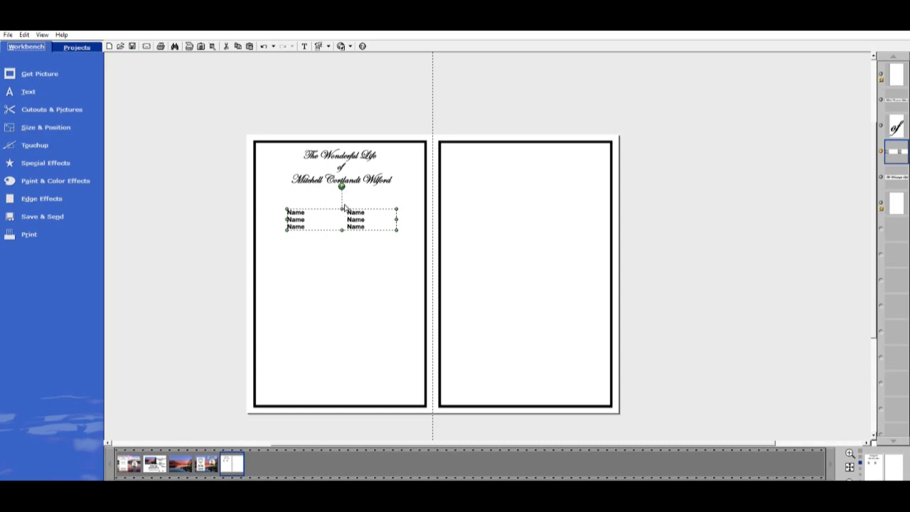
pyautogui.doubleClick(344, 210)
pyautogui.write('S')
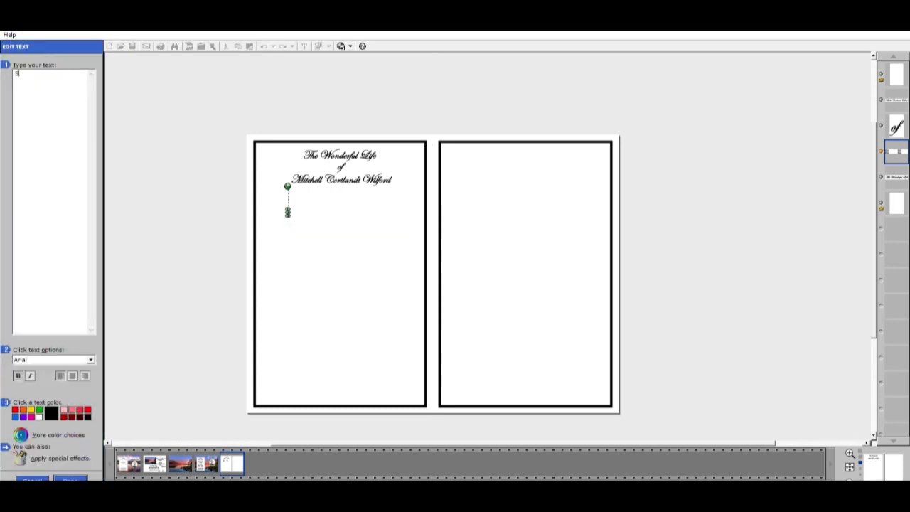
pyautogui.write('tory ')
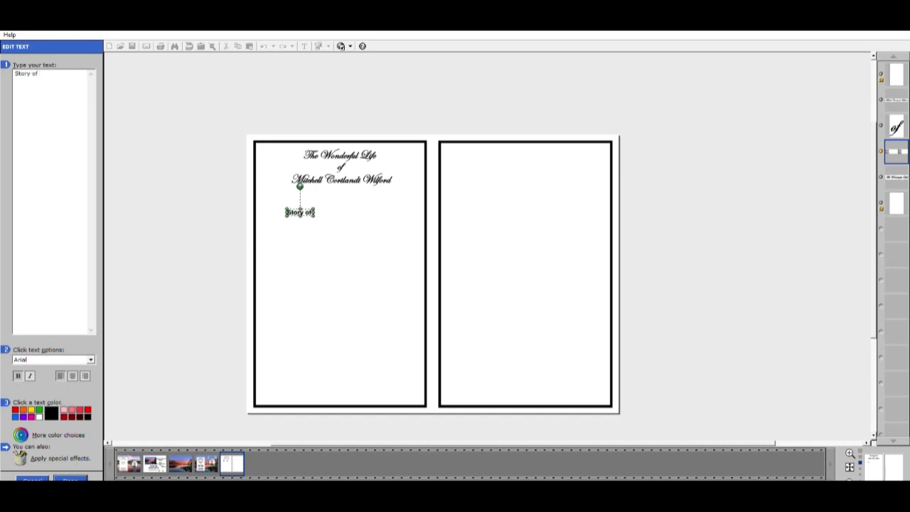
pyautogui.write('of persons li')
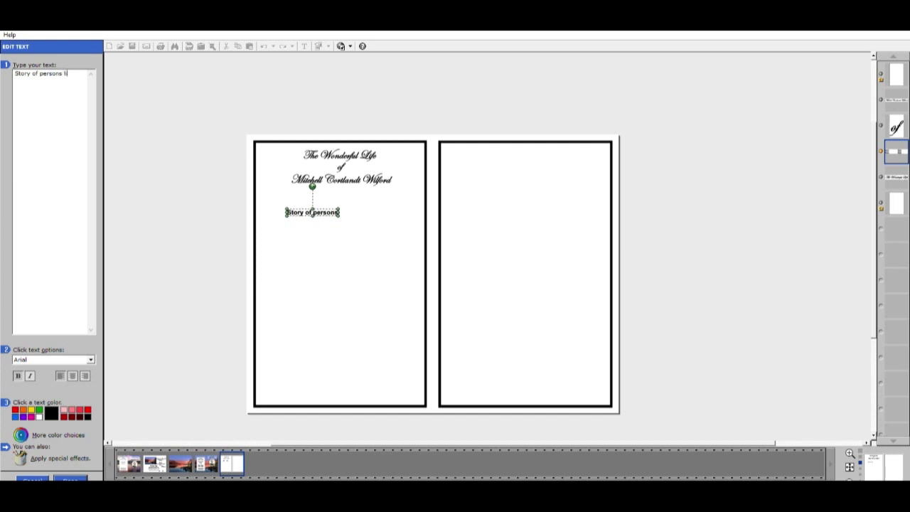
pyautogui.write('fe')
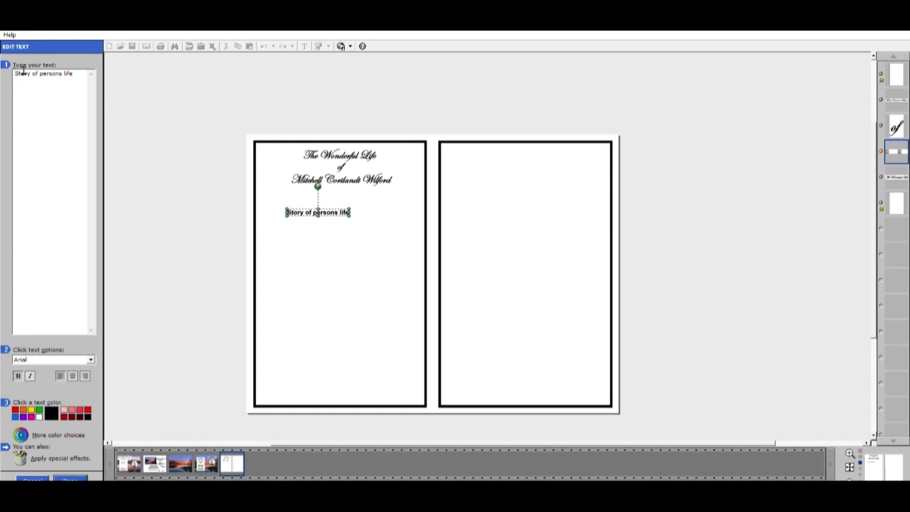
pyautogui.write('(')
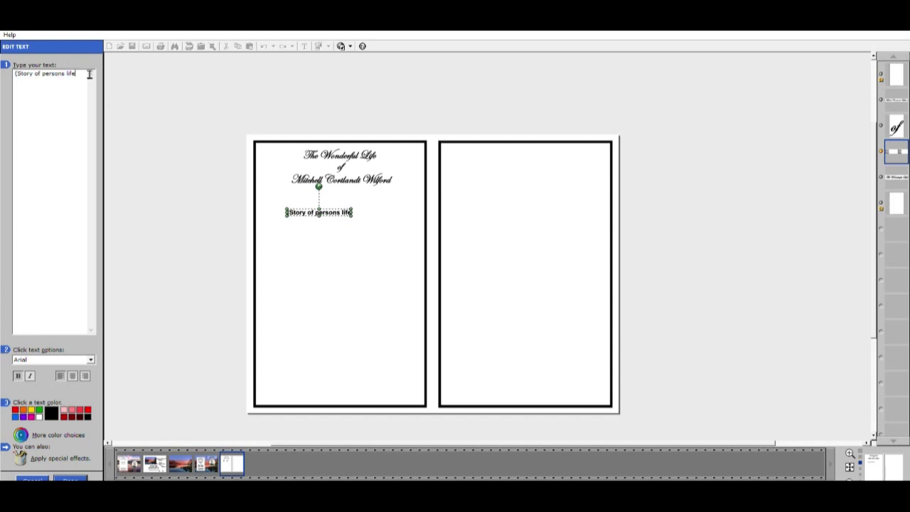
pyautogui.write(')')
pyautogui.click(69, 479)
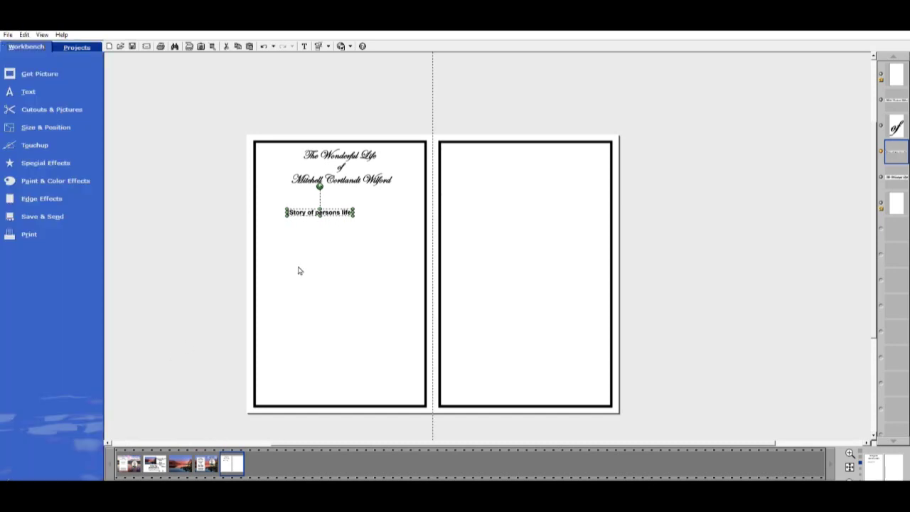
pyautogui.moveTo(344, 209); pyautogui.dragTo(365, 206)
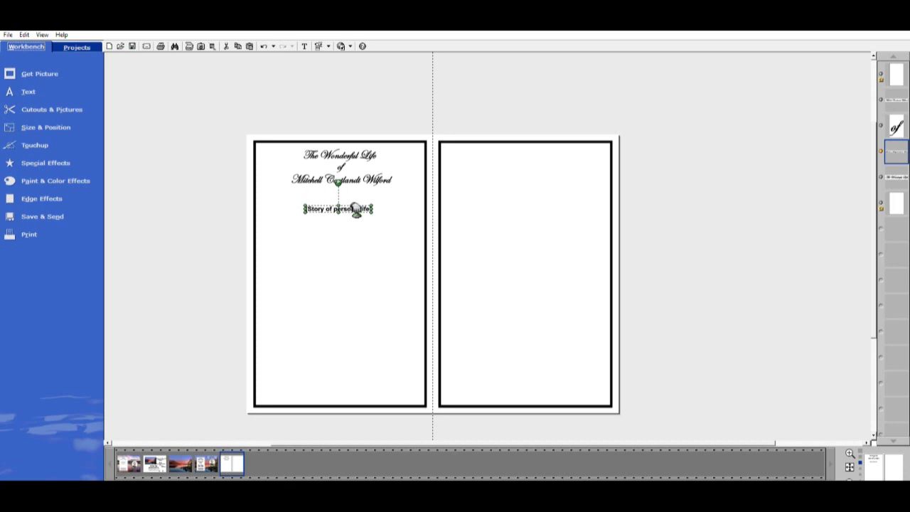
pyautogui.moveTo(355, 210); pyautogui.dragTo(355, 211)
pyautogui.click(356, 211)
pyautogui.click(354, 206)
pyautogui.moveTo(353, 209); pyautogui.dragTo(355, 205)
pyautogui.click(729, 297)
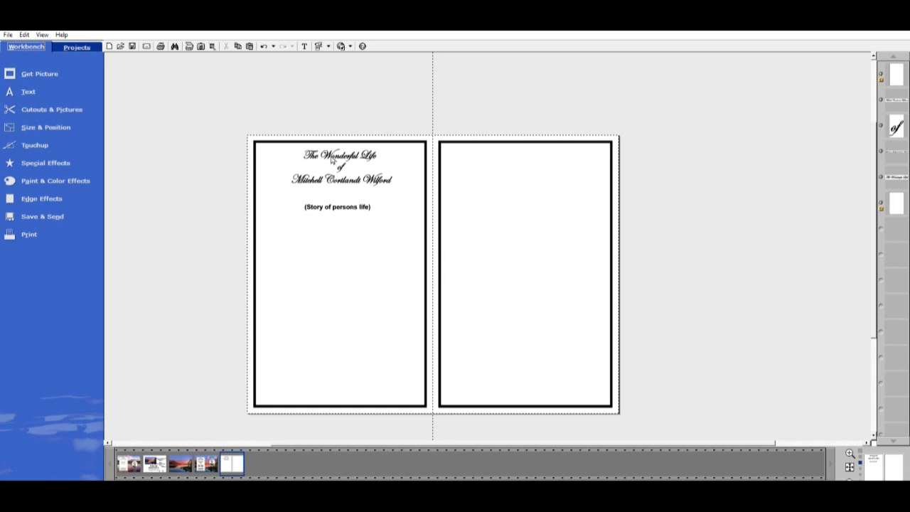
# Duplicate 'The Wonderful Life' title and move the copy to the top of the right page
pyautogui.click(344, 152)
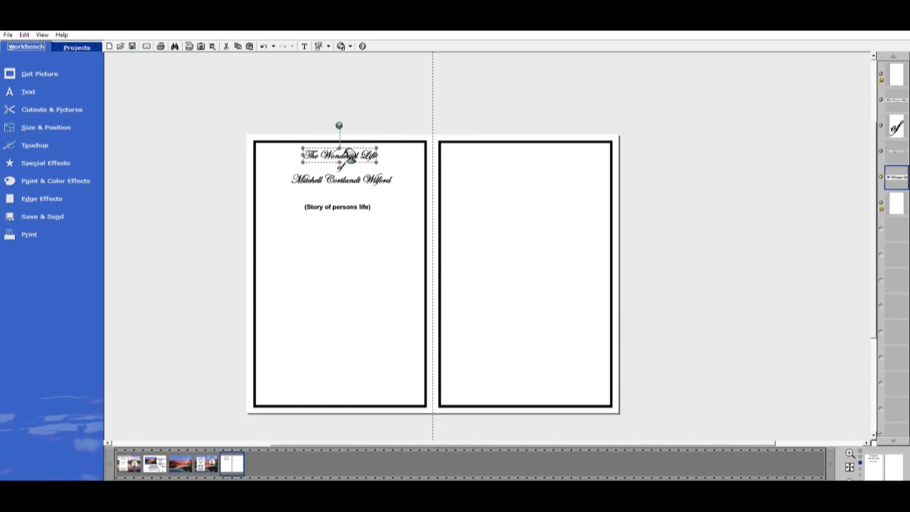
pyautogui.click(237, 46)
pyautogui.click(249, 46)
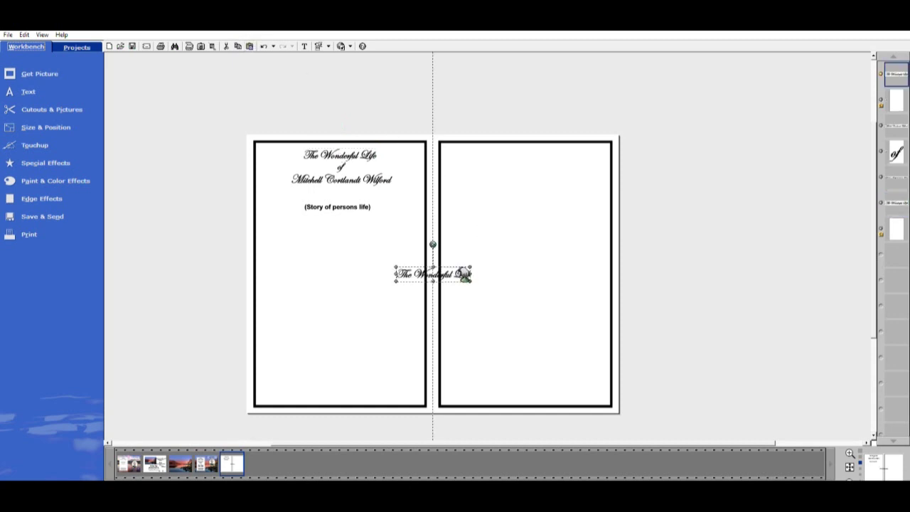
pyautogui.moveTo(465, 276); pyautogui.dragTo(557, 156)
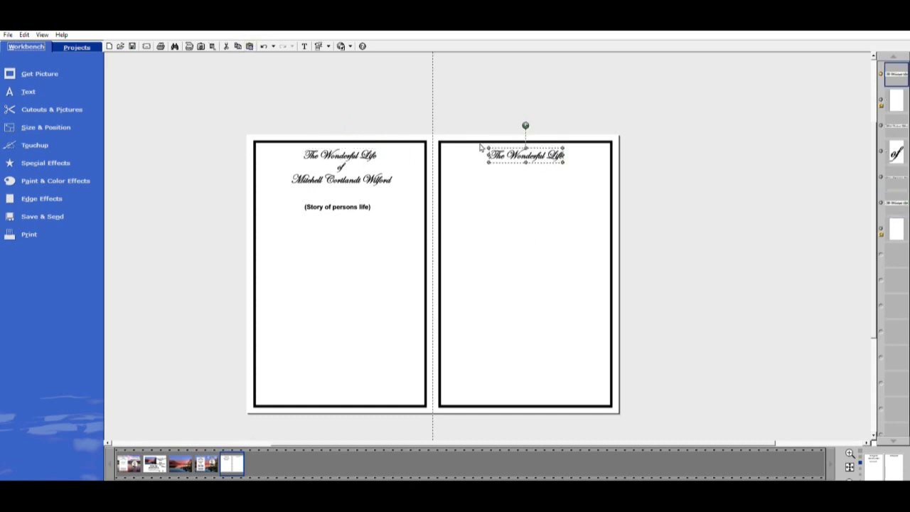
# Change the copied title's text to 'Order of Service' and nudge it into place
pyautogui.doubleClick(569, 157)
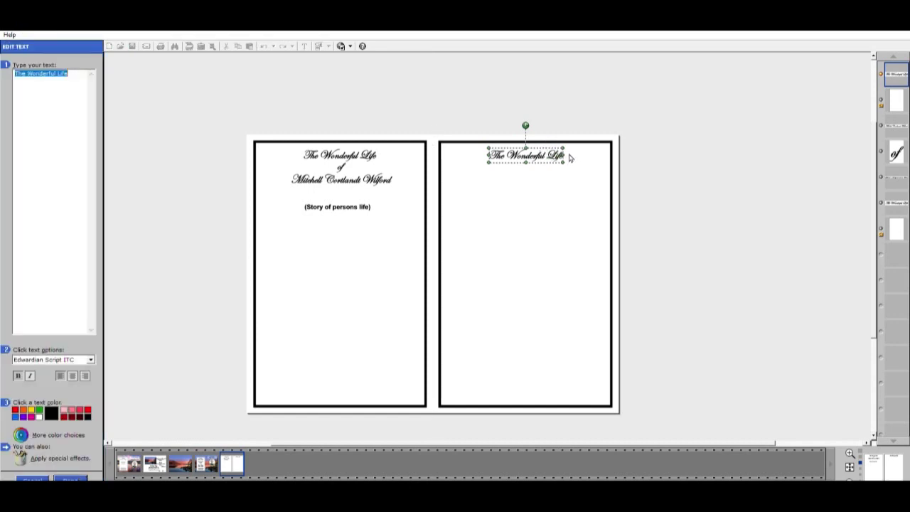
pyautogui.write('Order ')
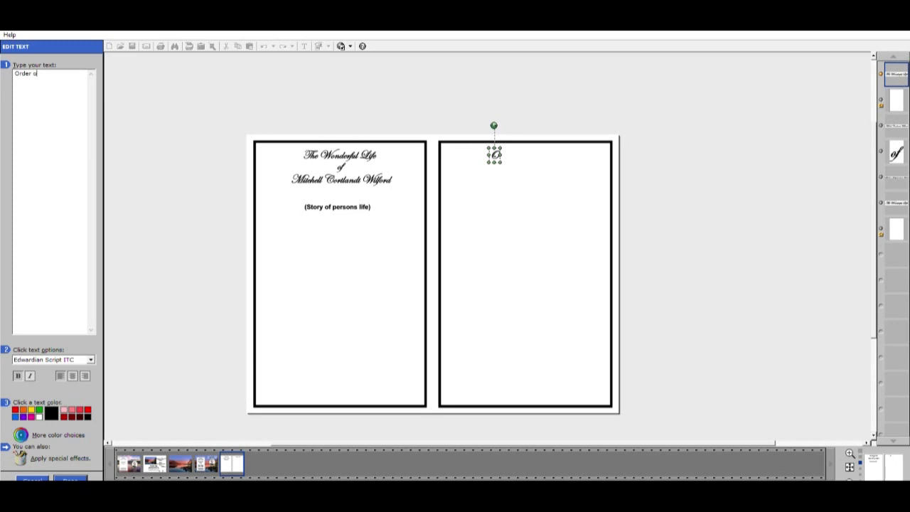
pyautogui.write('of')
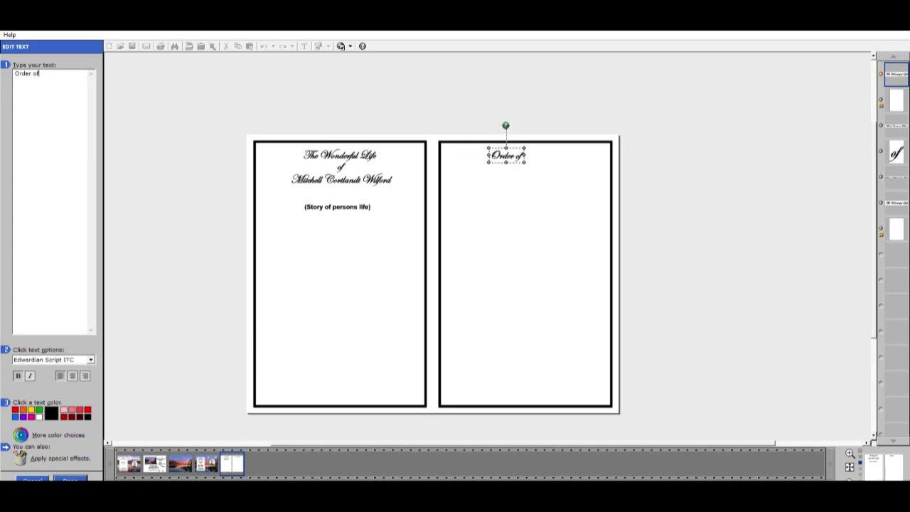
pyautogui.write(' Service')
pyautogui.click(77, 477)
pyautogui.moveTo(546, 149)
pyautogui.mouseDown()
pyautogui.moveTo(540, 155)
pyautogui.moveTo(550, 158)
pyautogui.mouseUp()
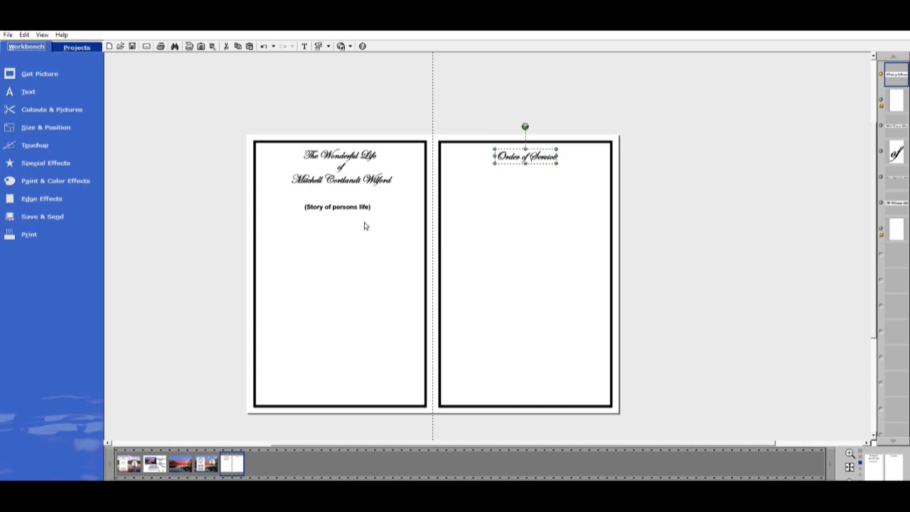
pyautogui.click(350, 198)
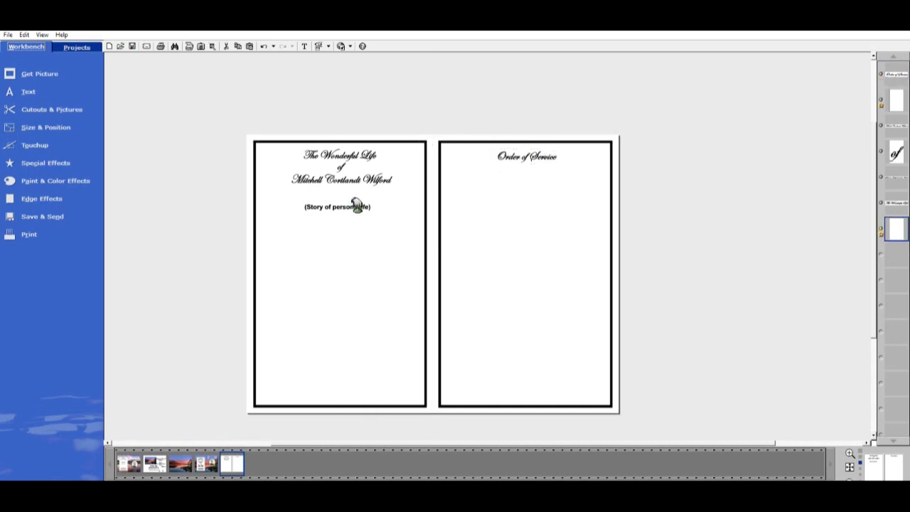
# Duplicate the '(Story of persons life)' placeholder and place the copy under the 'Order of Service' heading
pyautogui.click(345, 207)
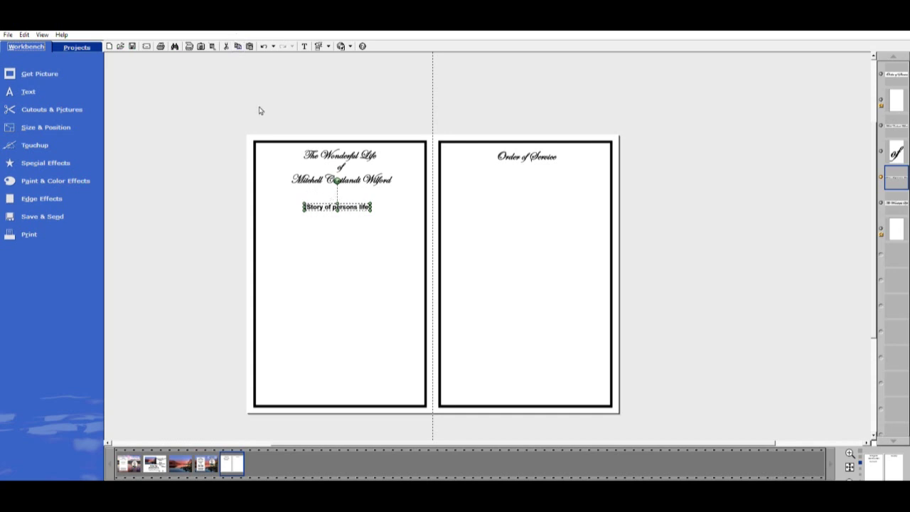
pyautogui.click(249, 46)
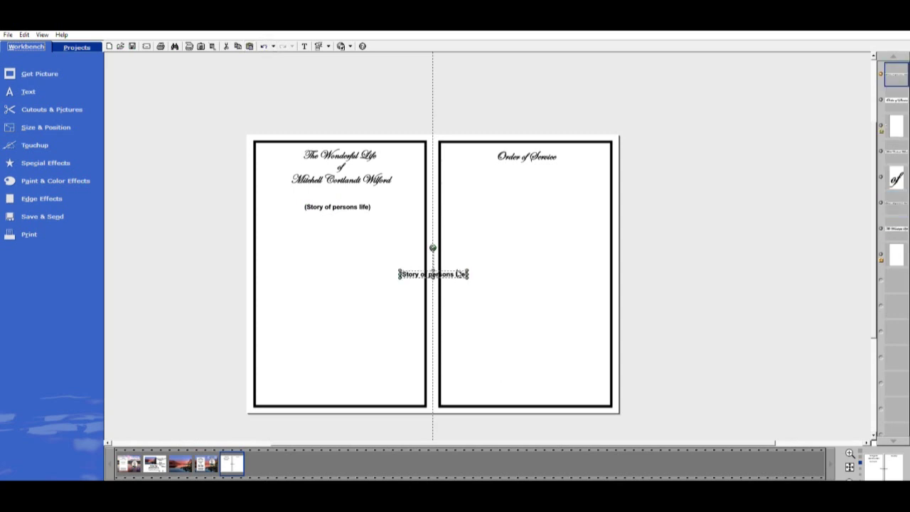
pyautogui.moveTo(462, 274); pyautogui.dragTo(539, 187)
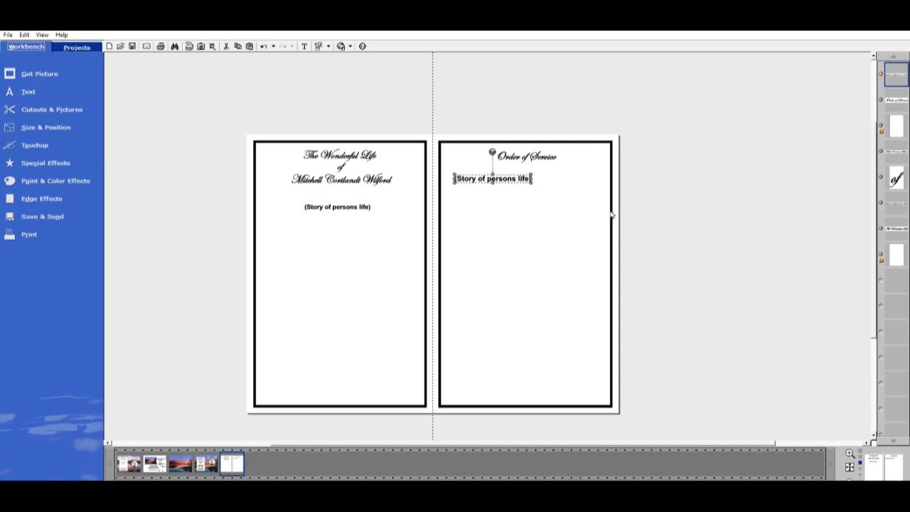
pyautogui.click(539, 182)
pyautogui.click(541, 182)
pyautogui.click(533, 180)
pyautogui.click(533, 181)
# Replace the copied placeholder text with the pasted service list, ending '.......Name of Person'
pyautogui.doubleClick(504, 177)
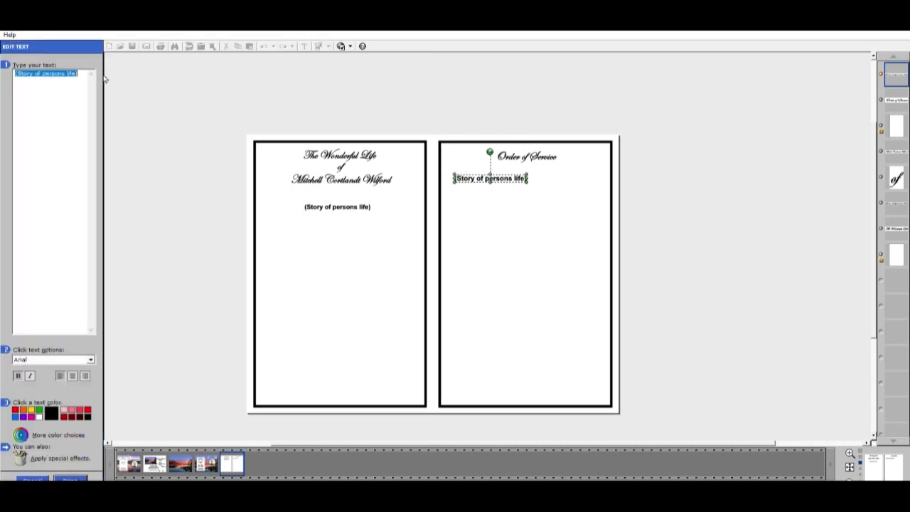
pyautogui.hotkey('ctrl', 'v')
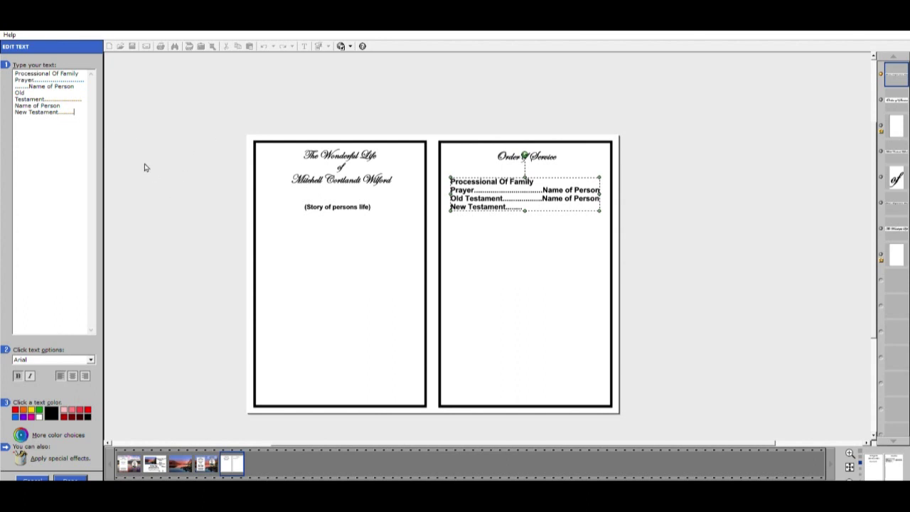
pyautogui.write('....')
pyautogui.write('.......')
pyautogui.write('Nam')
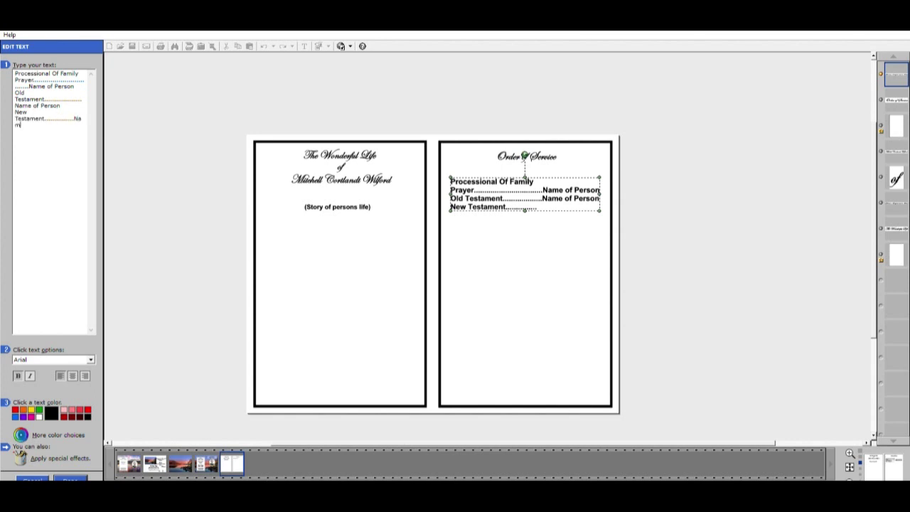
pyautogui.write('e of Person')
# Adjust the dots on the New Testament line so it aligns with Name of Person
pyautogui.click(69, 118)
pyautogui.write('....')
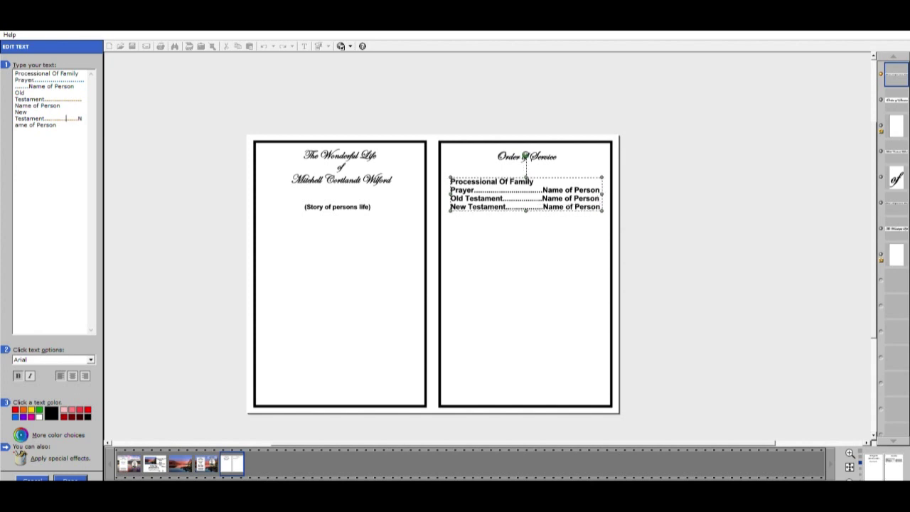
pyautogui.press('BackSpace')
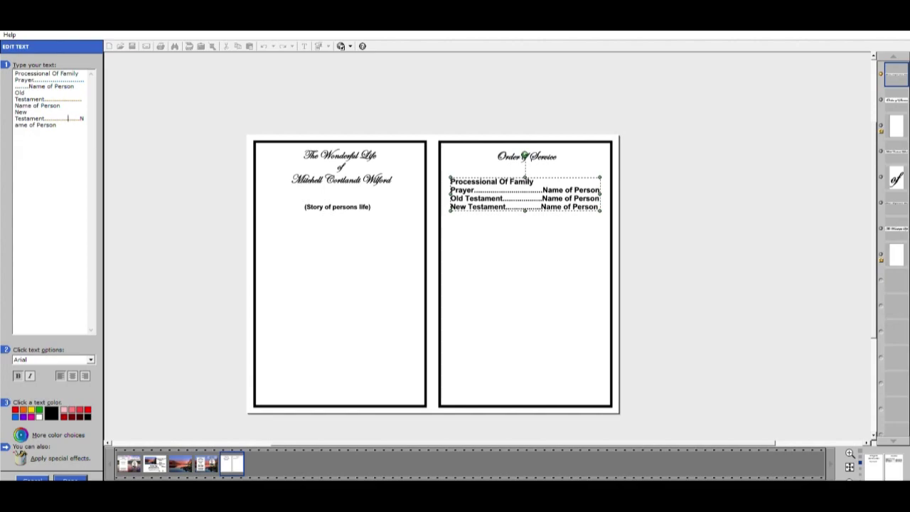